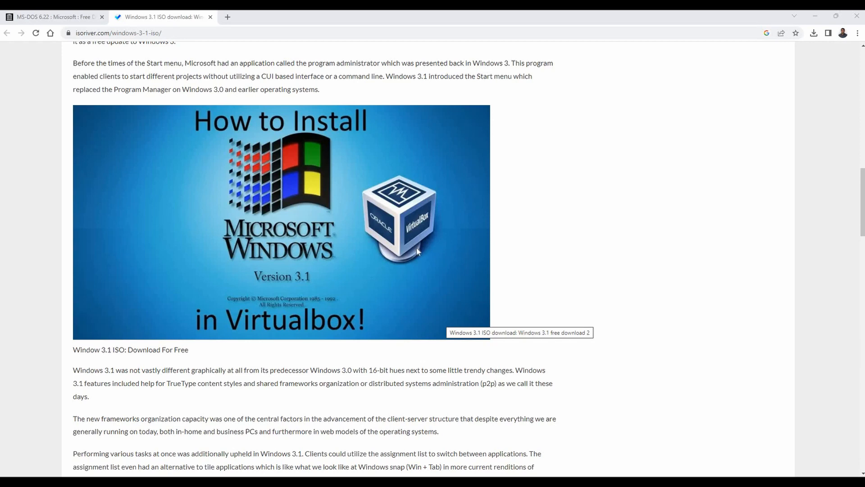
# Step: Switch to Oracle VM VirtualBox Manager and check the installed version in its About information
pyautogui.scroll(7, 417, 247)
pyautogui.scroll(-2, 417, 260)
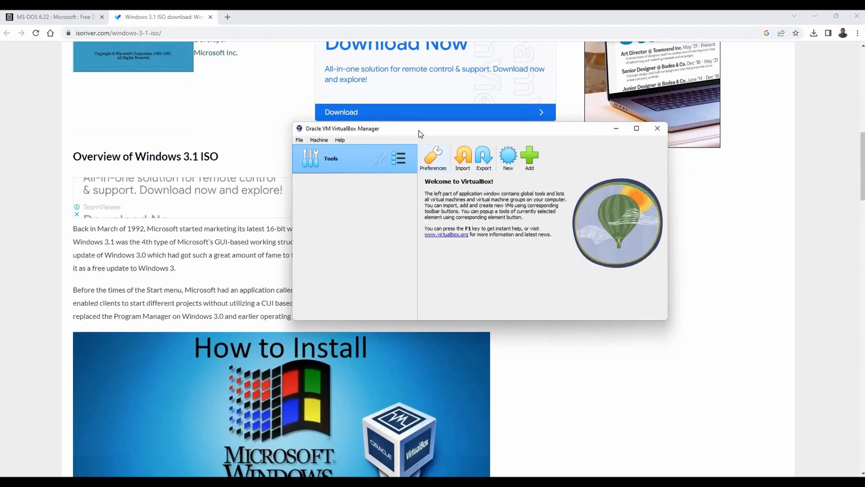
pyautogui.moveTo(419, 130); pyautogui.dragTo(272, 130)
pyautogui.click(253, 130)
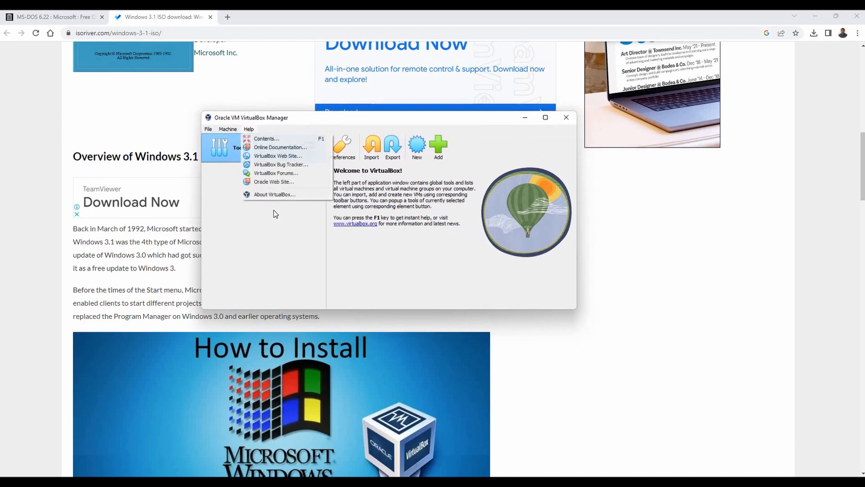
pyautogui.click(275, 195)
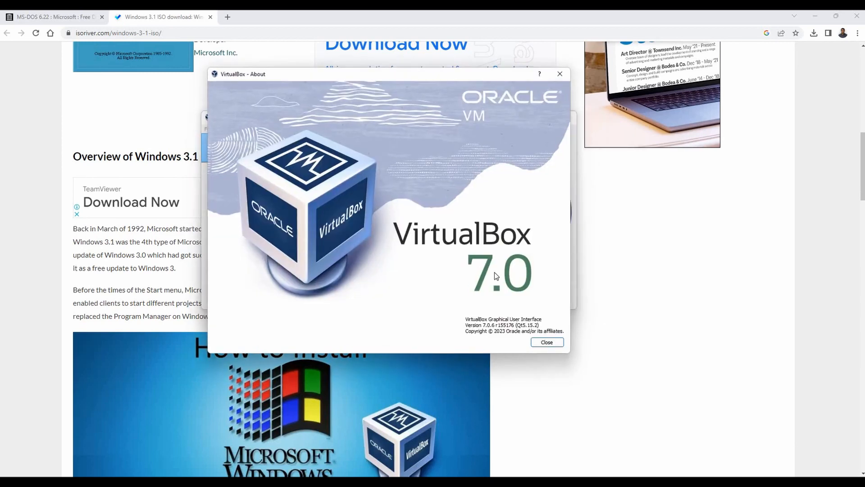
pyautogui.moveTo(359, 73); pyautogui.dragTo(295, 62)
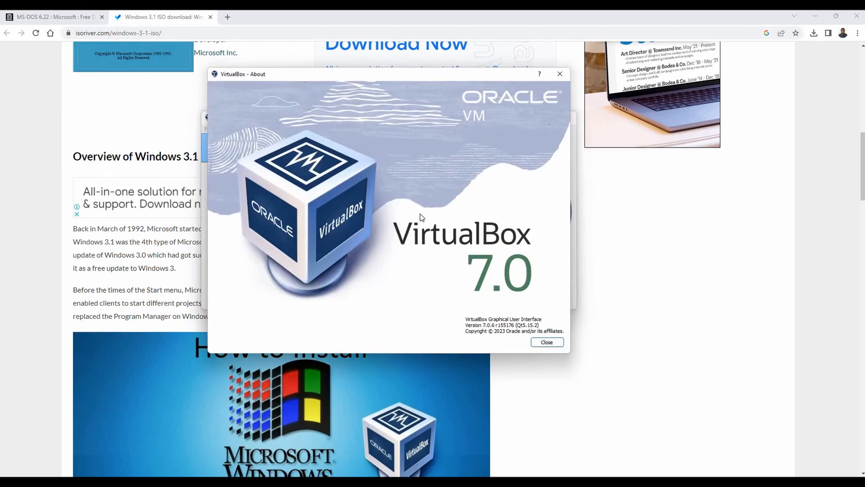
pyautogui.click(488, 332)
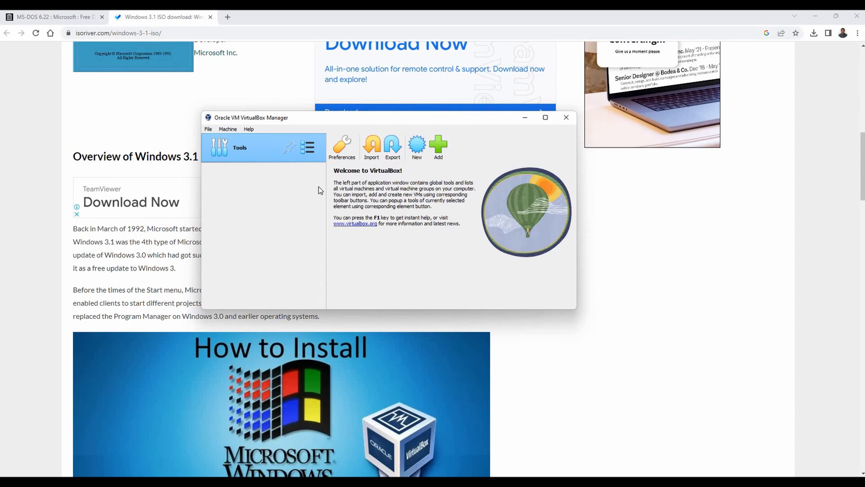
# Step: Begin creating a virtual machine named mywin31 with type Microsoft Windows and version Windows 3.1
pyautogui.click(417, 145)
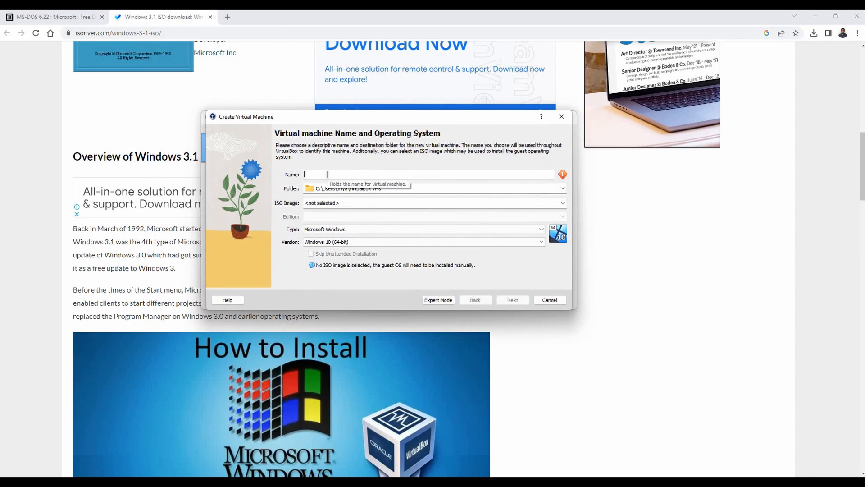
pyautogui.write('myw')
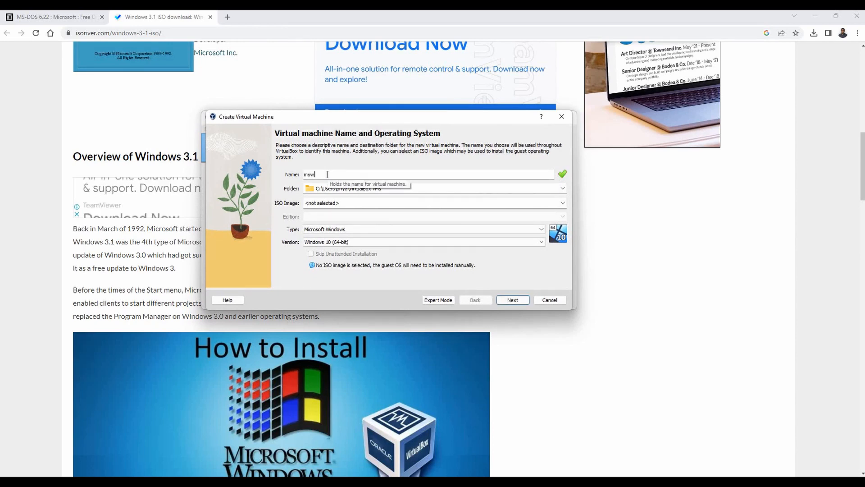
pyautogui.write('in31')
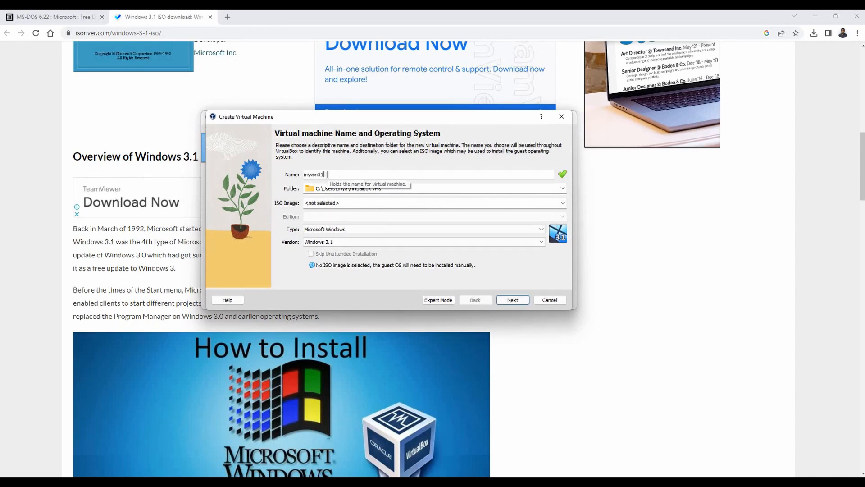
pyautogui.click(336, 230)
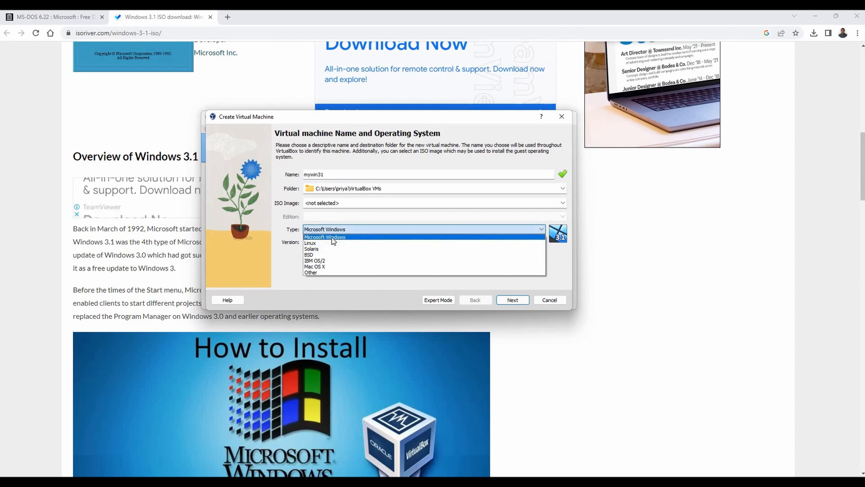
pyautogui.click(333, 238)
pyautogui.click(334, 243)
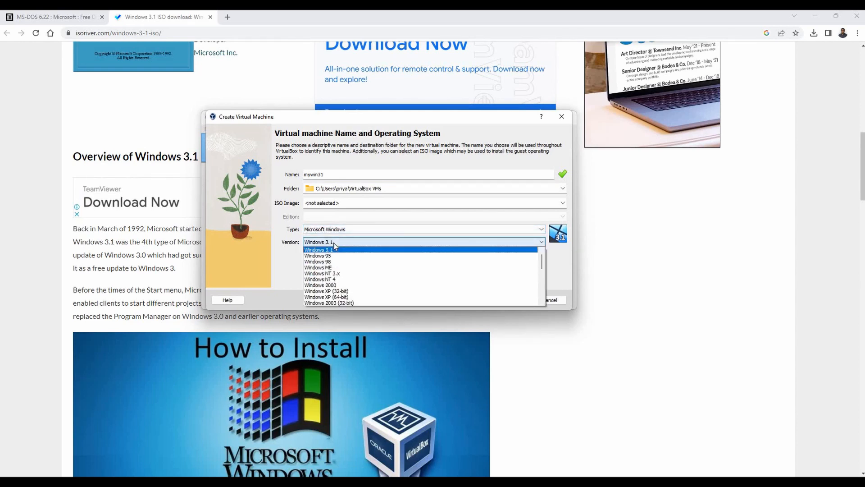
pyautogui.click(298, 268)
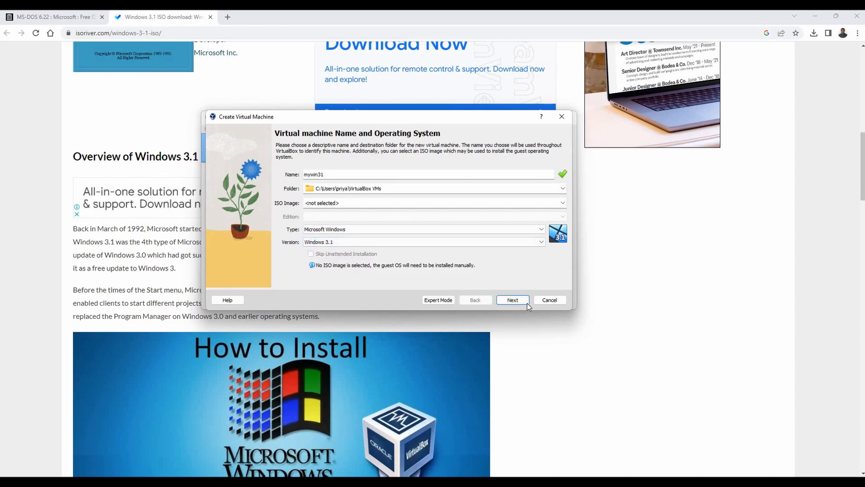
# Step: Accept 32 MB base memory, one processor and a new 1.00 GB virtual hard disk, and finish creating the virtual machine
pyautogui.click(503, 301)
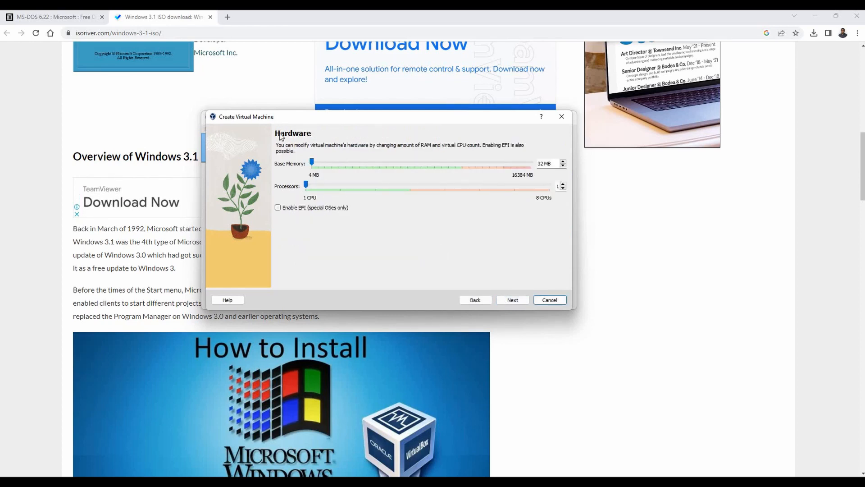
pyautogui.click(509, 302)
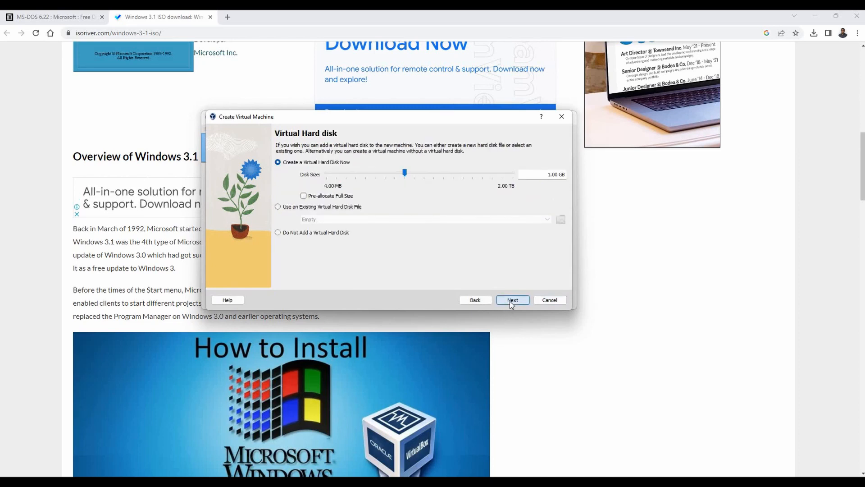
pyautogui.click(510, 301)
pyautogui.click(510, 301)
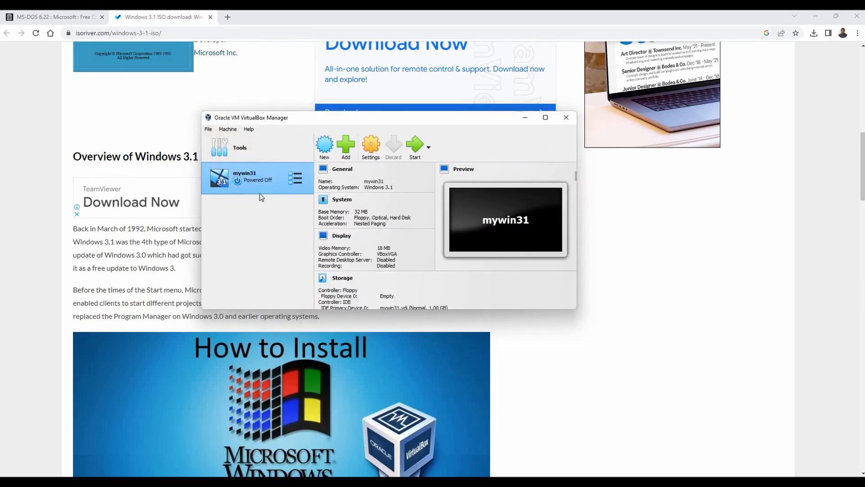
# Step: Start the mywin31 virtual machine without mounting a DVD, and power it off
pyautogui.click(415, 152)
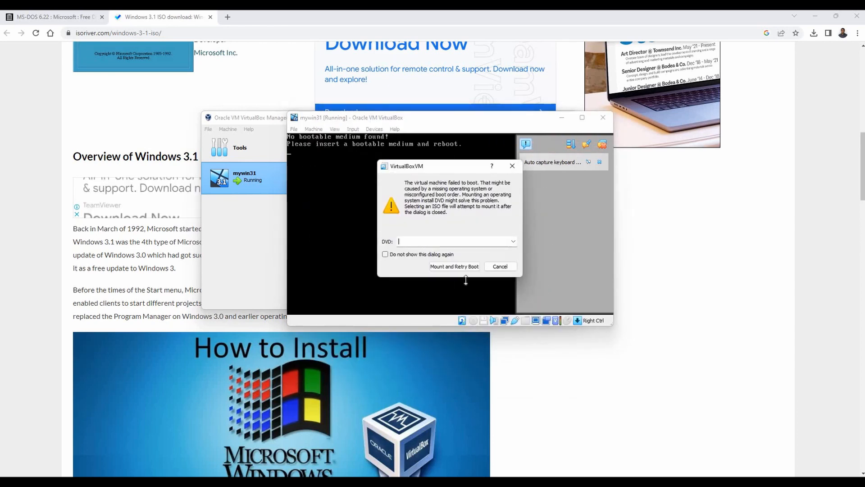
pyautogui.click(500, 266)
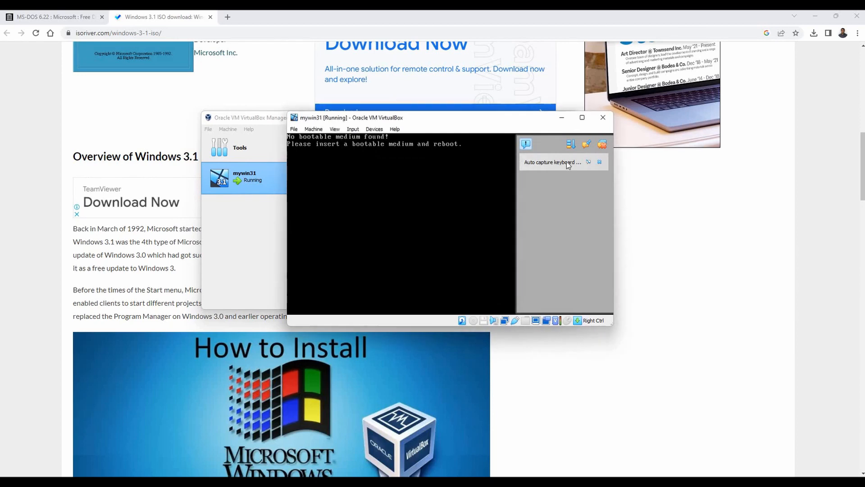
pyautogui.click(604, 117)
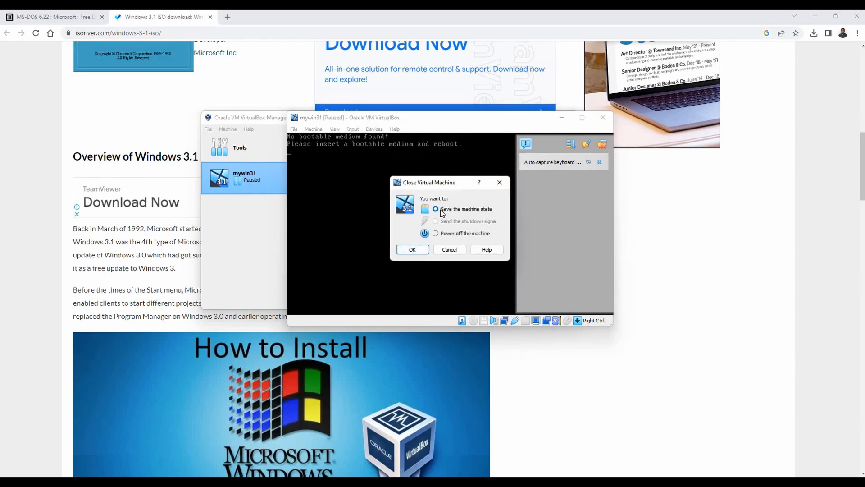
pyautogui.click(437, 234)
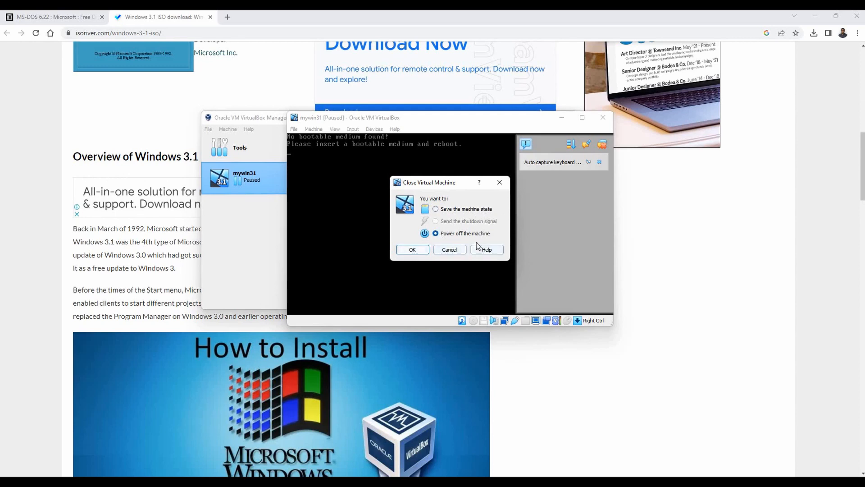
pyautogui.click(411, 250)
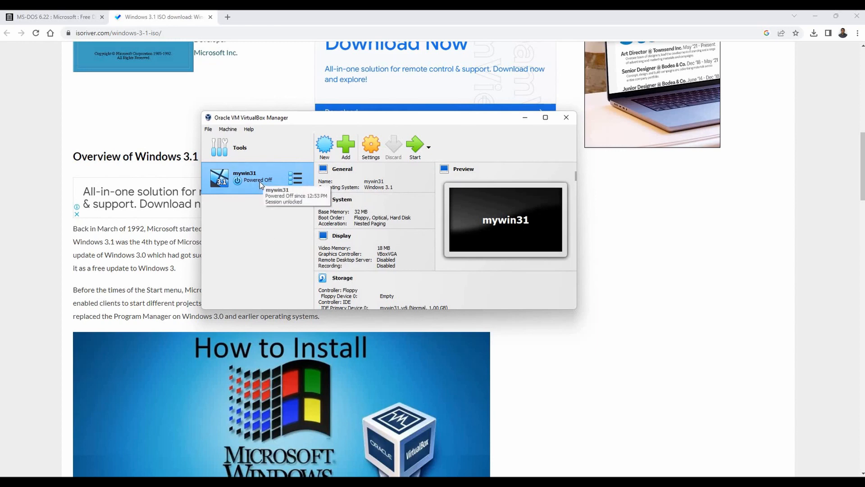
# Step: Review the mywin31 machine's System, Display, Storage, Network, Serial Ports, USB and General settings
pyautogui.click(369, 152)
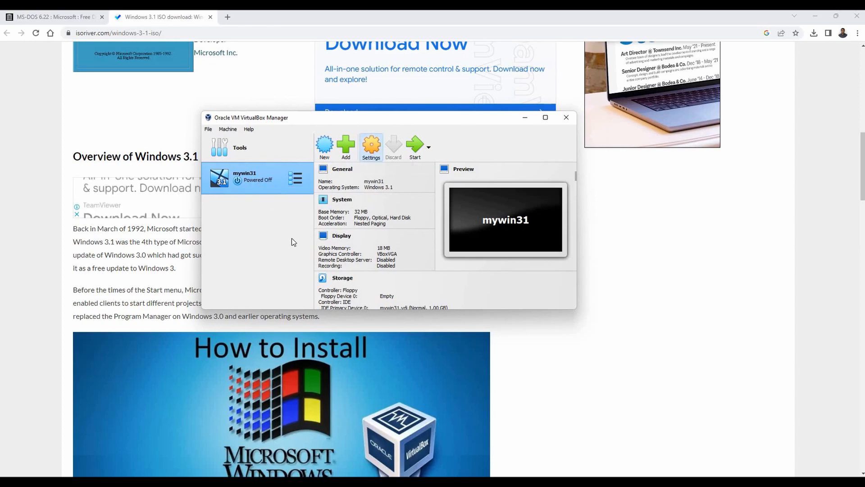
pyautogui.moveTo(338, 95); pyautogui.dragTo(318, 80)
pyautogui.click(251, 120)
pyautogui.click(252, 137)
pyautogui.click(252, 155)
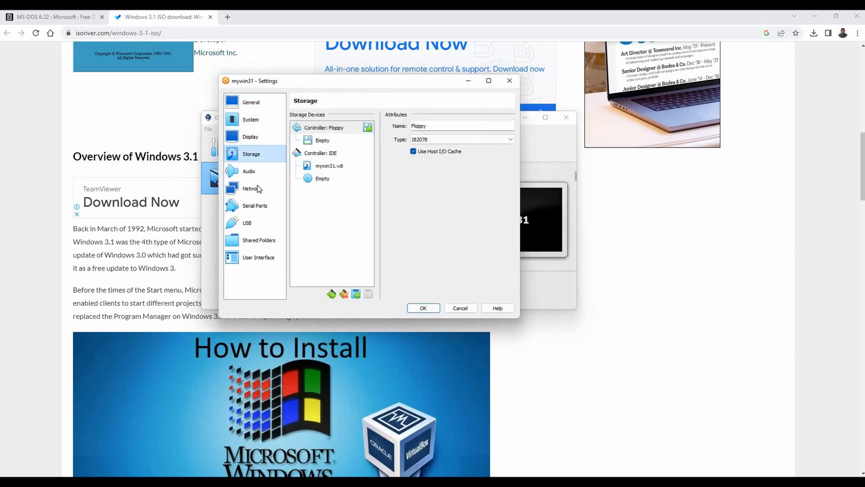
pyautogui.click(260, 189)
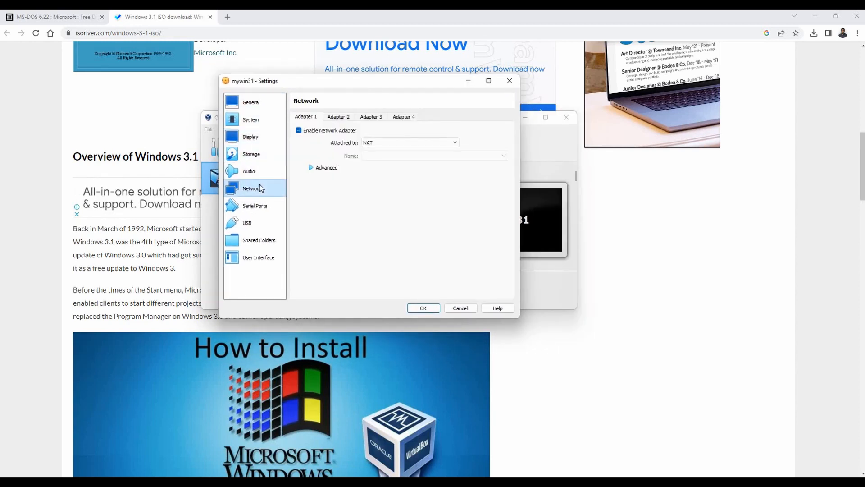
pyautogui.click(263, 158)
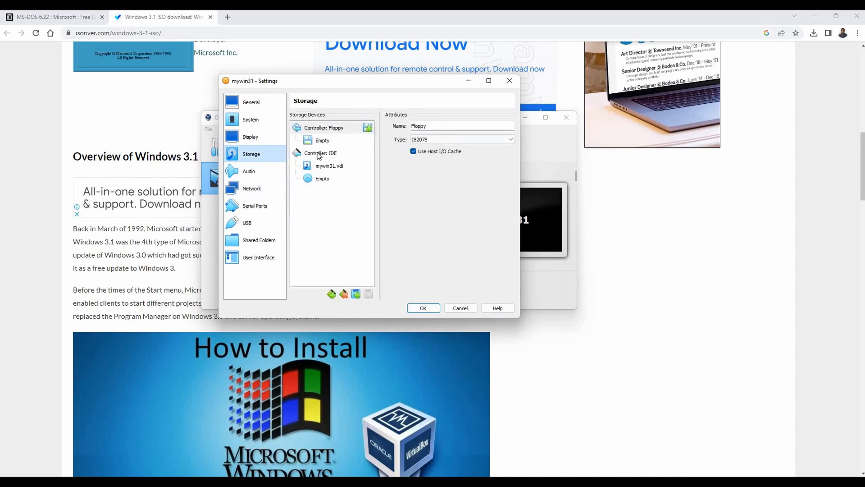
pyautogui.click(254, 190)
pyautogui.click(258, 208)
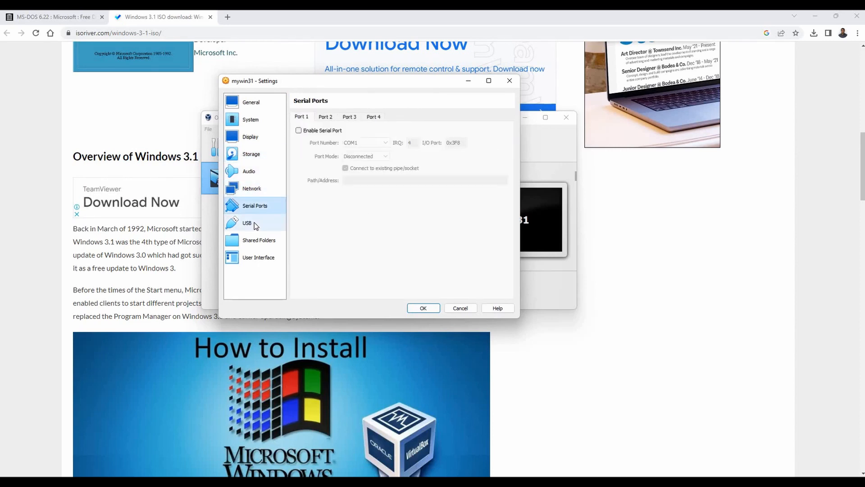
pyautogui.click(254, 223)
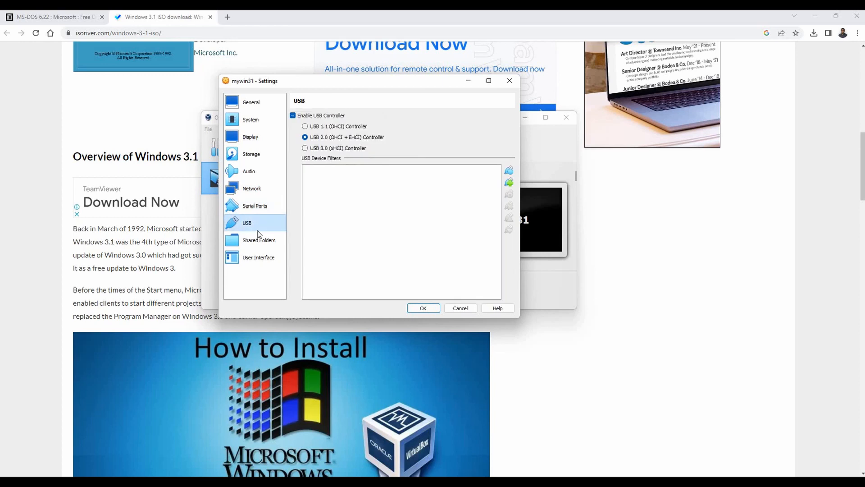
pyautogui.click(261, 104)
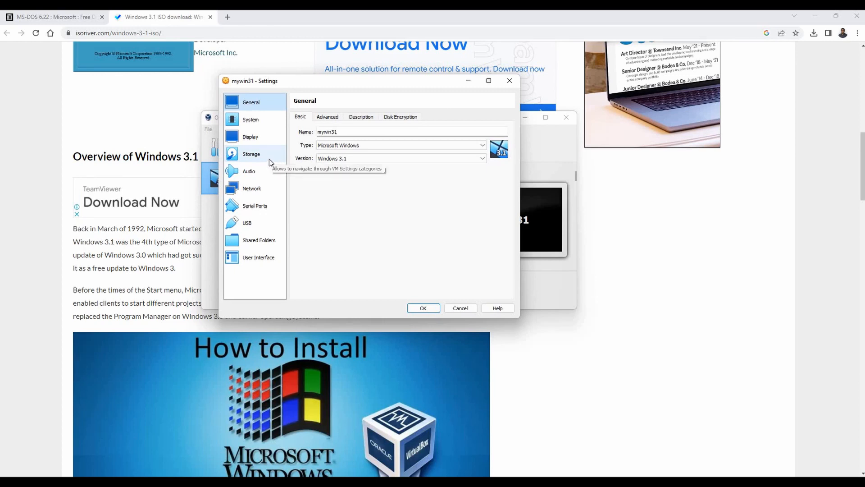
# Step: Switch to Chrome and examine the Windows 3.1 ISO page and the MS-DOS 6.22 download page on archive.org
pyautogui.click(159, 256)
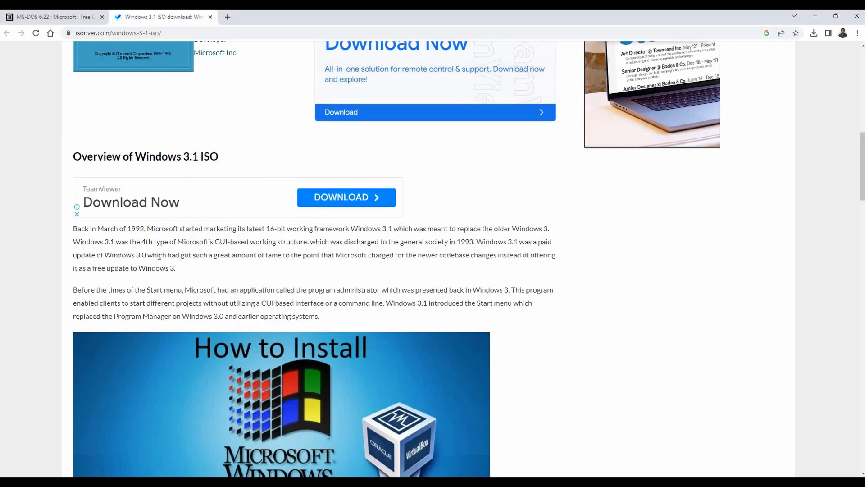
pyautogui.scroll(-4, 180, 291)
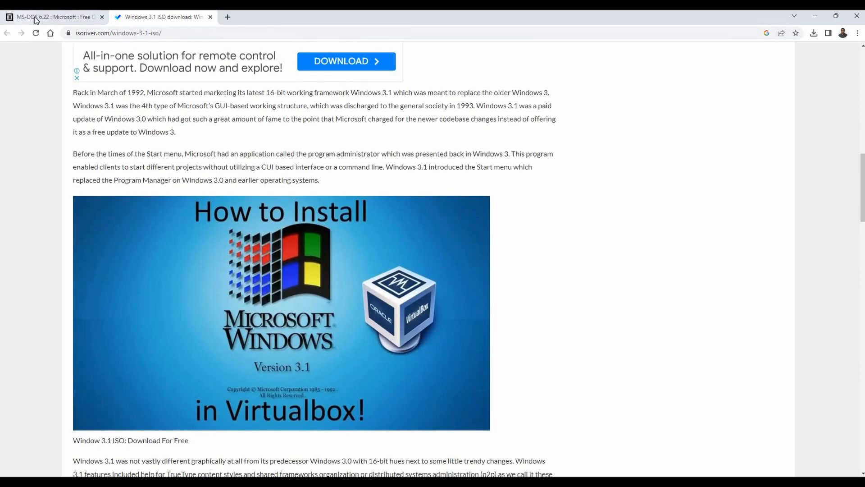
pyautogui.click(53, 16)
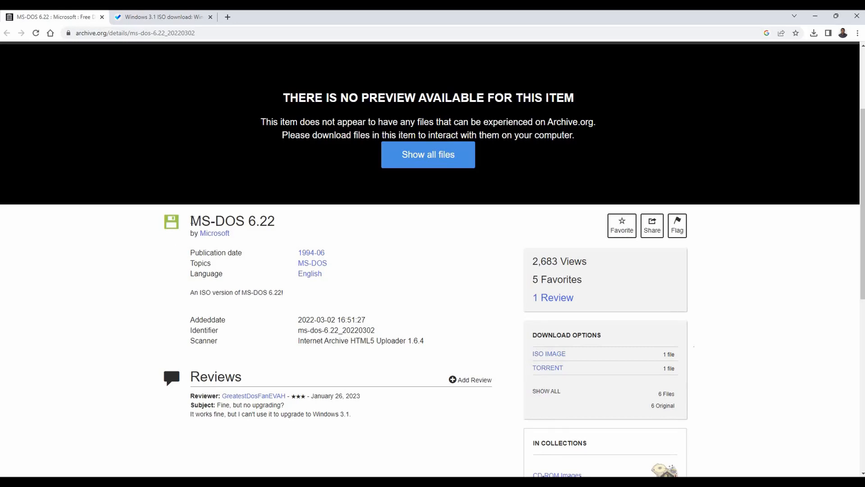
pyautogui.tripleClick(283, 221)
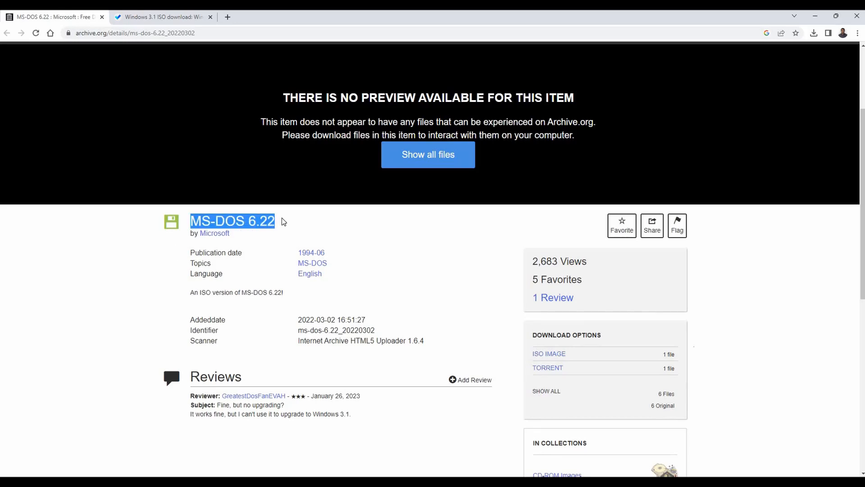
pyautogui.click(282, 226)
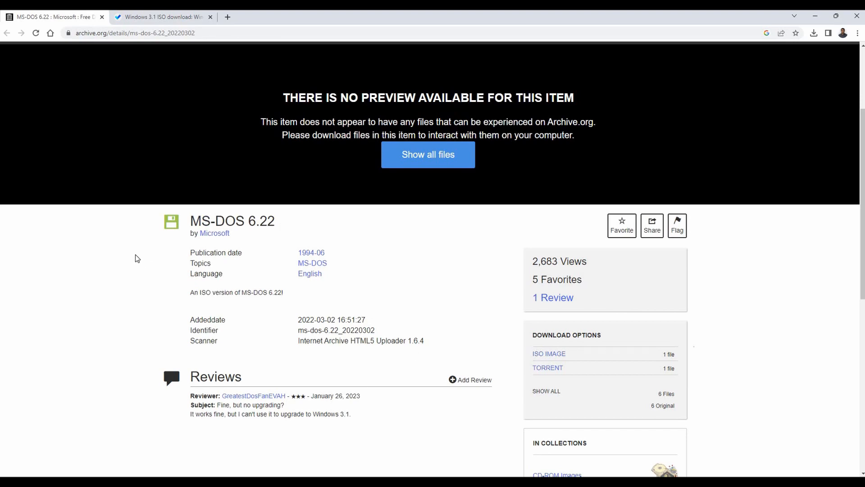
pyautogui.scroll(3, 139, 254)
pyautogui.scroll(-3, 138, 254)
pyautogui.scroll(-3, 86, 311)
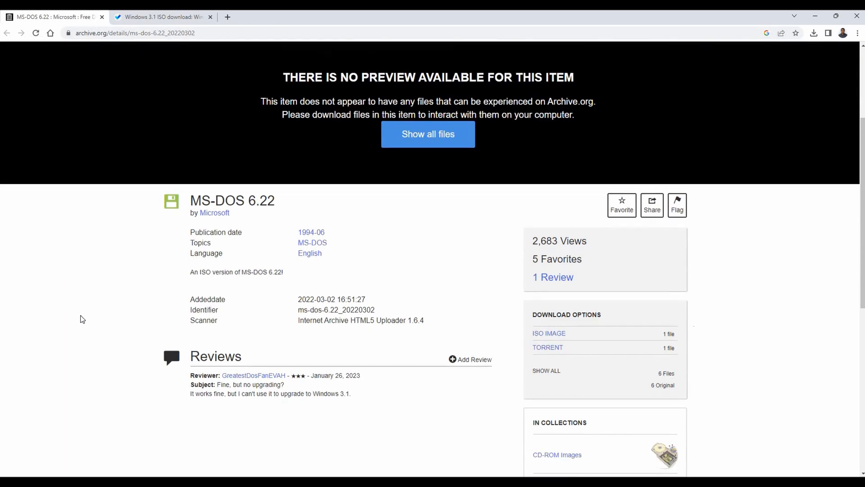
pyautogui.scroll(3, 128, 305)
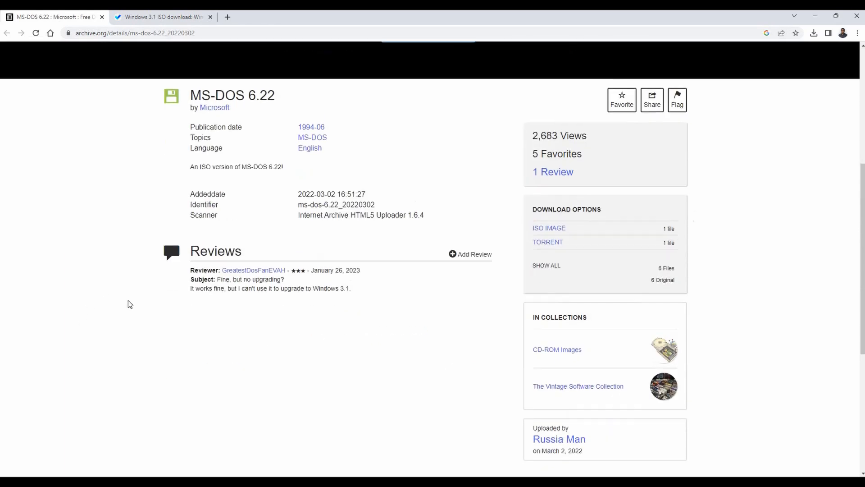
pyautogui.scroll(-2, 129, 309)
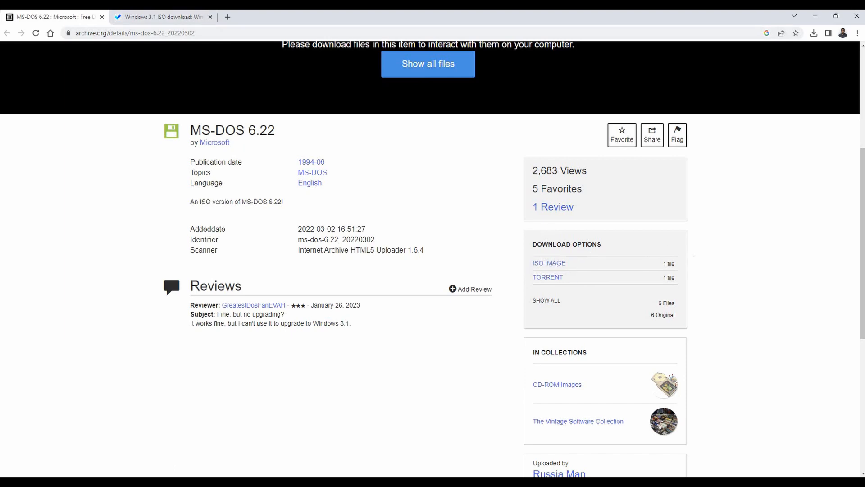
# Step: Switch to the File Explorer window with the MS DOS 6.22 disk images
pyautogui.hotkey('alt', 'Tab')
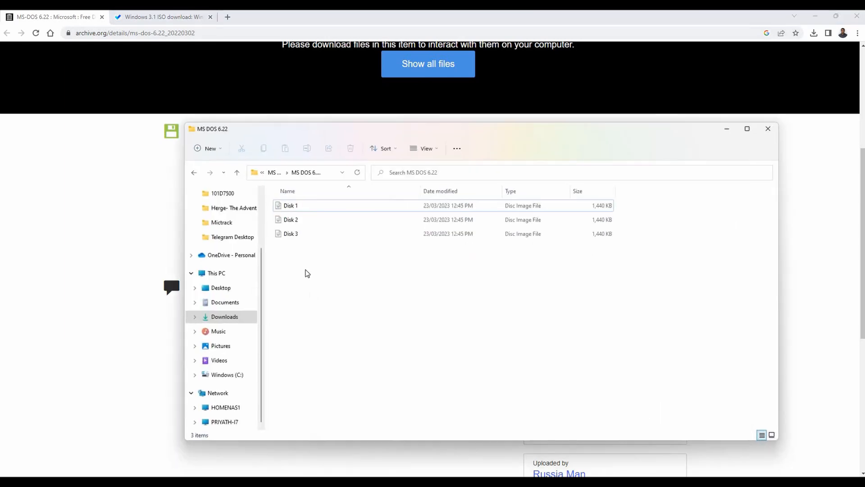
# Step: Go up to the Downloads folder and return into the nested MS DOS 6.22 folder containing the disk images
pyautogui.click(274, 175)
pyautogui.click(273, 173)
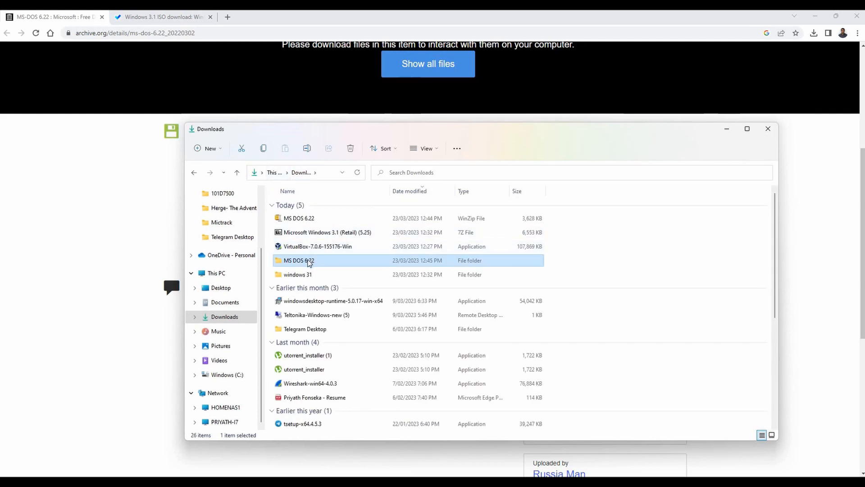
pyautogui.doubleClick(310, 262)
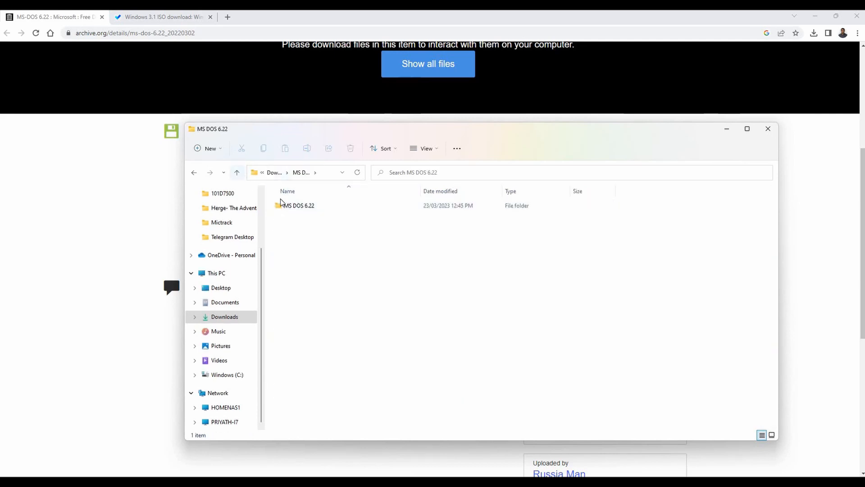
pyautogui.doubleClick(289, 208)
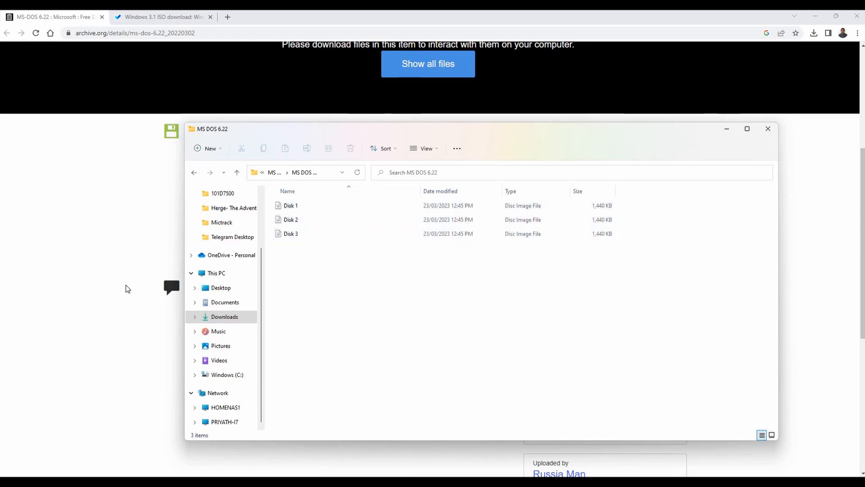
# Step: In the mywin31 machine's storage settings, load the MS-DOS 6.22 Disk 1 image into the empty floppy drive and save the settings
pyautogui.click(62, 280)
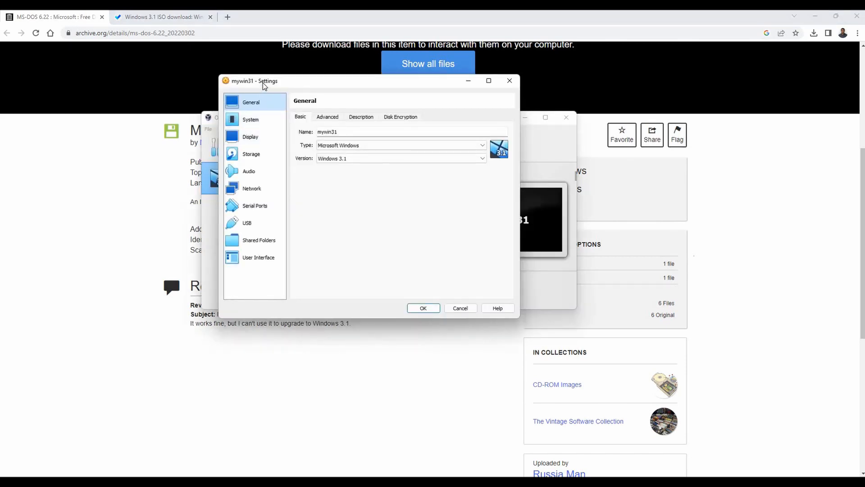
pyautogui.moveTo(262, 83); pyautogui.dragTo(308, 94)
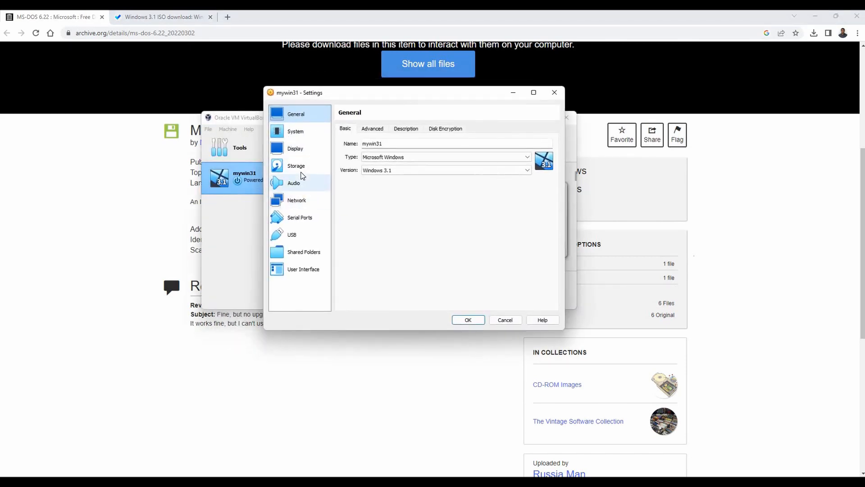
pyautogui.click(297, 166)
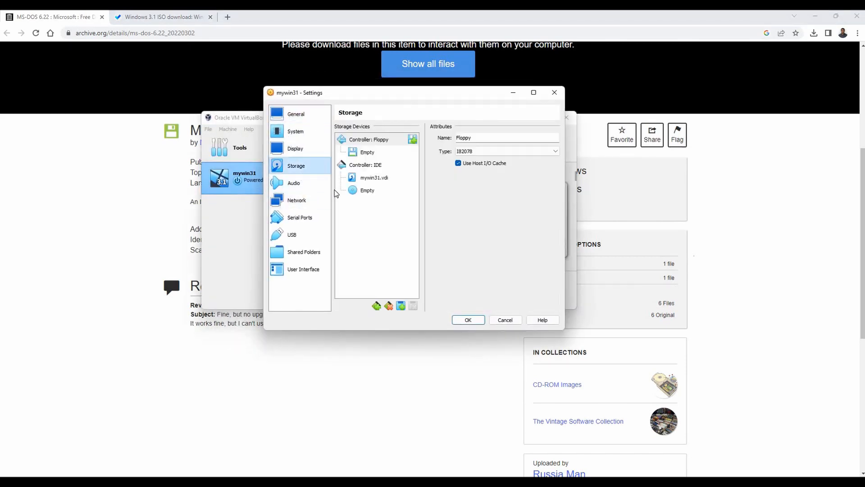
pyautogui.click(368, 153)
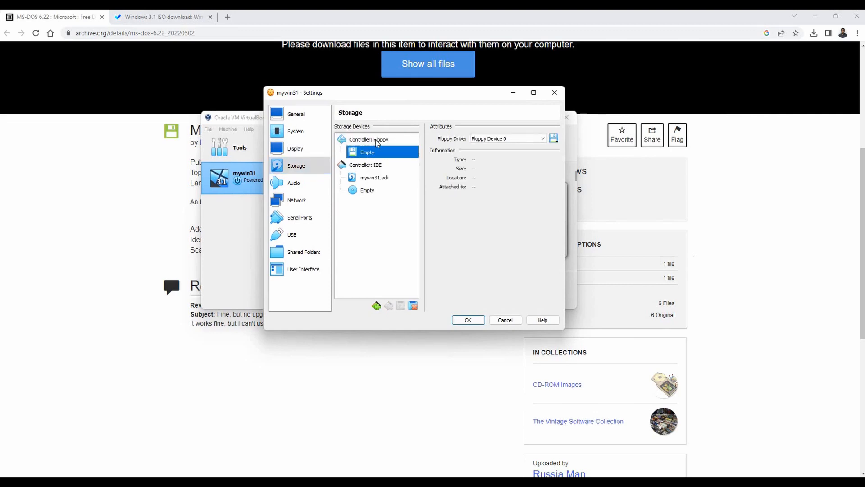
pyautogui.click(542, 139)
pyautogui.click(323, 158)
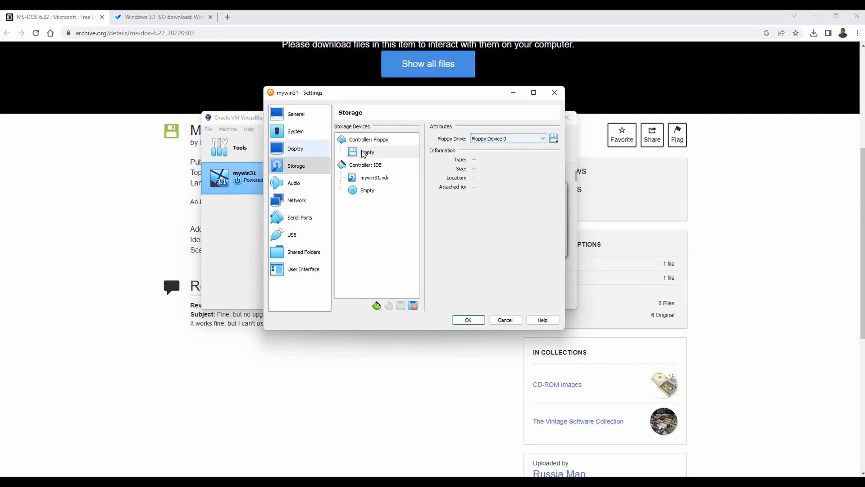
pyautogui.click(374, 152)
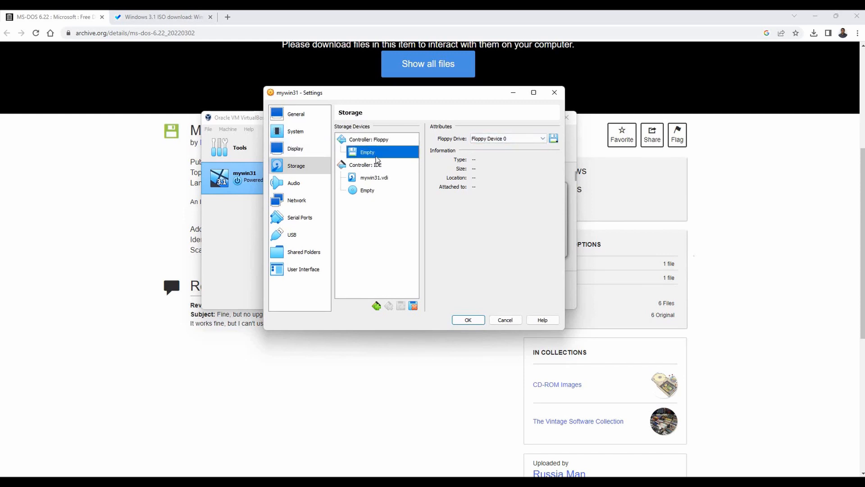
pyautogui.click(554, 138)
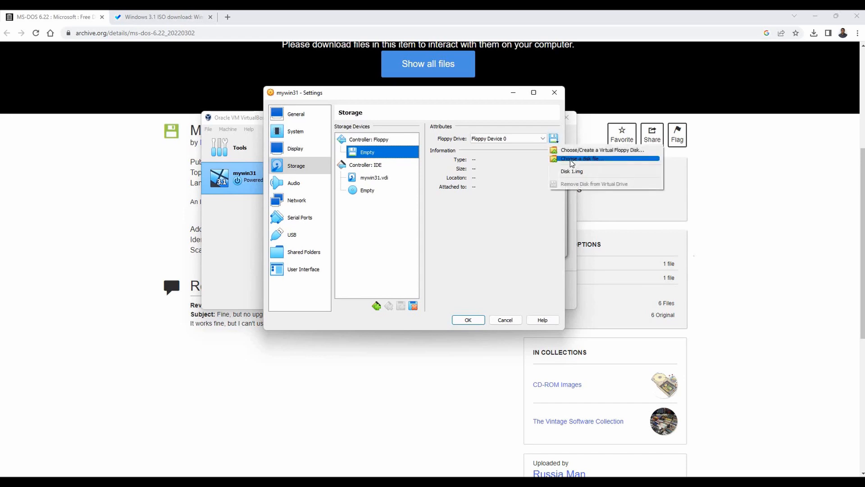
pyautogui.click(572, 163)
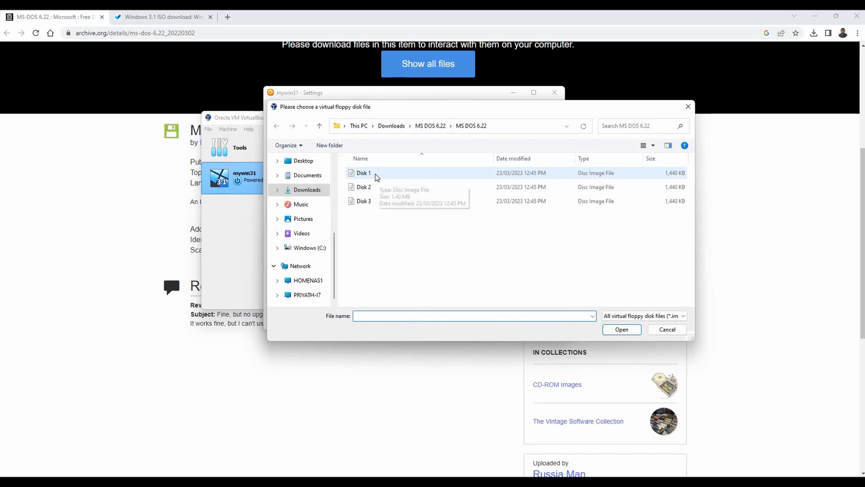
pyautogui.click(376, 177)
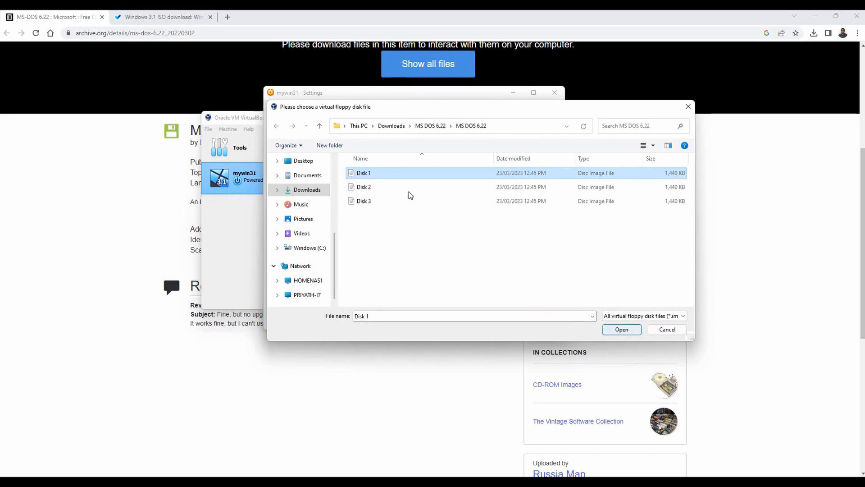
pyautogui.click(623, 330)
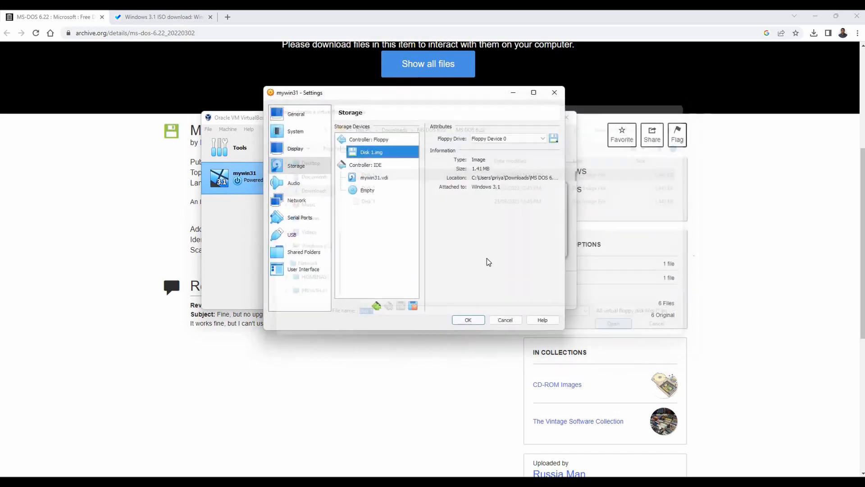
pyautogui.click(467, 318)
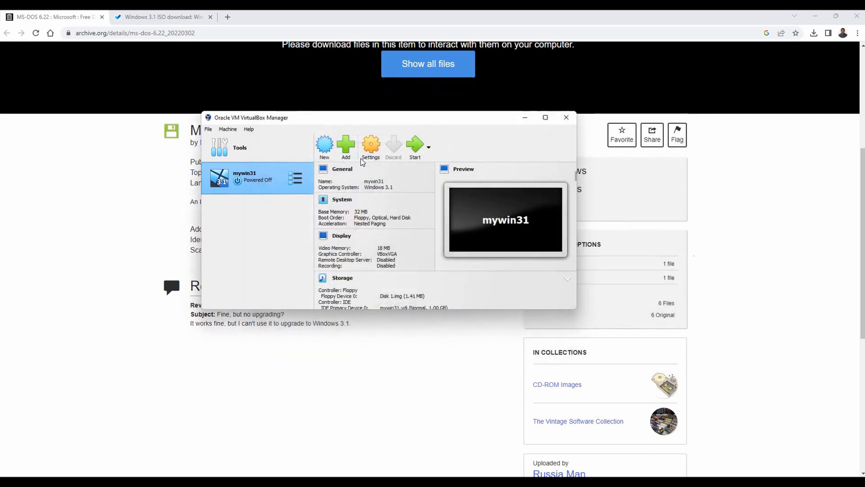
# Step: Start the mywin31 virtual machine, enlarge and reposition its window, and dismiss the keyboard capture notification
pyautogui.click(416, 152)
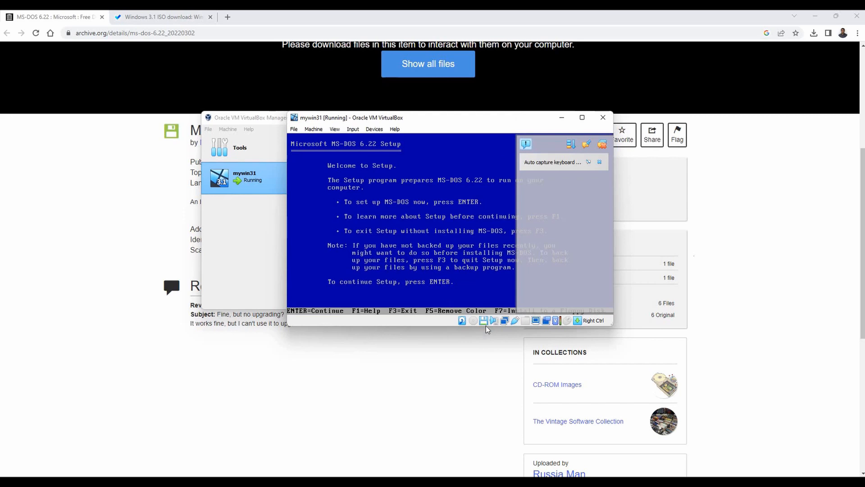
pyautogui.moveTo(484, 327); pyautogui.dragTo(469, 429)
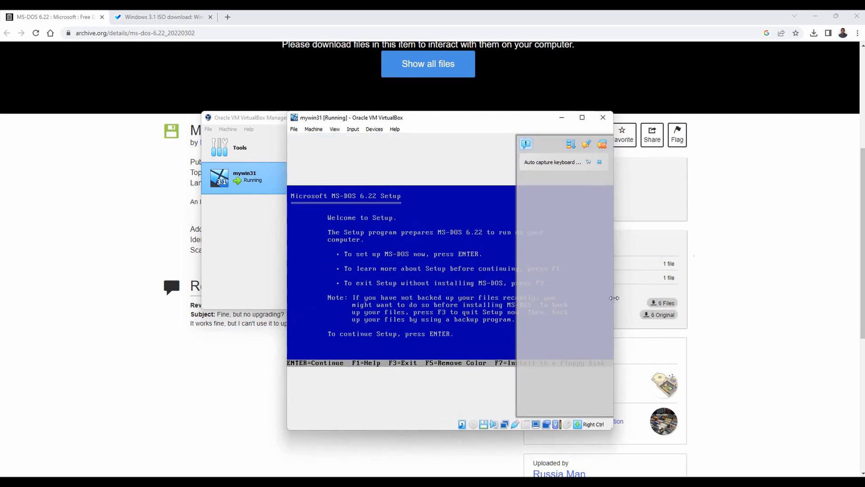
pyautogui.moveTo(738, 295); pyautogui.dragTo(821, 292)
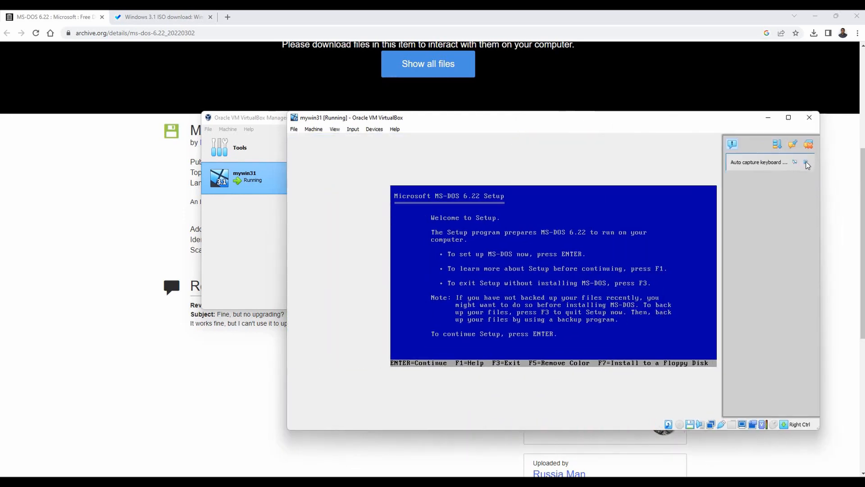
pyautogui.moveTo(569, 120); pyautogui.dragTo(408, 107)
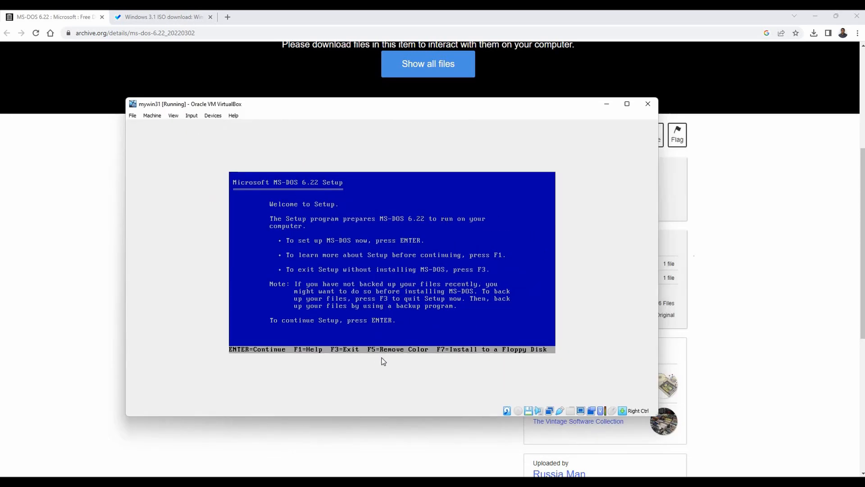
# Step: Capture the mouse and keyboard in the mywin31 machine
pyautogui.click(399, 320)
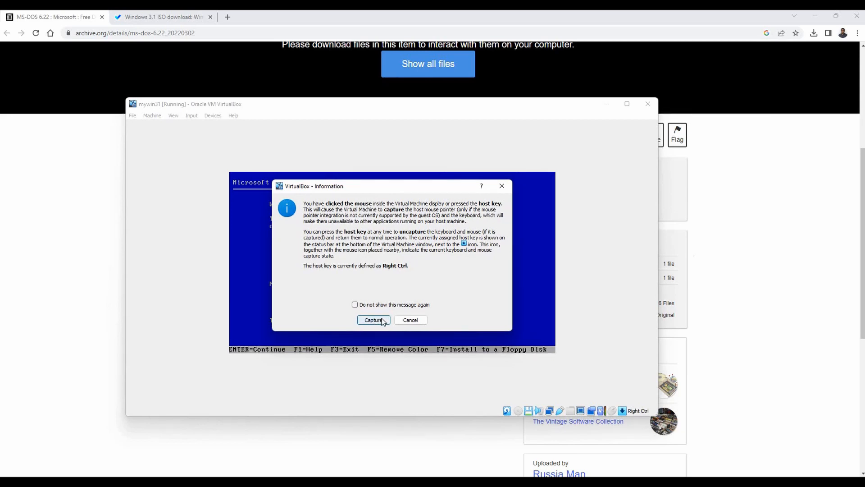
pyautogui.moveTo(364, 186); pyautogui.dragTo(448, 201)
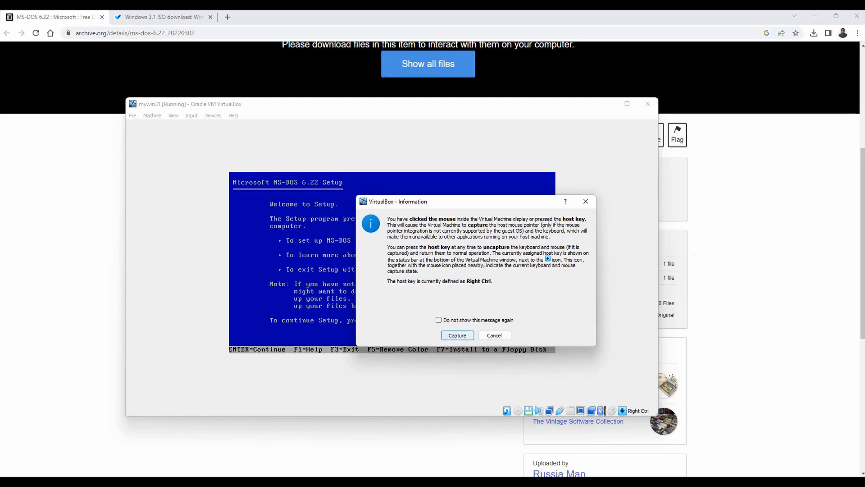
pyautogui.click(457, 336)
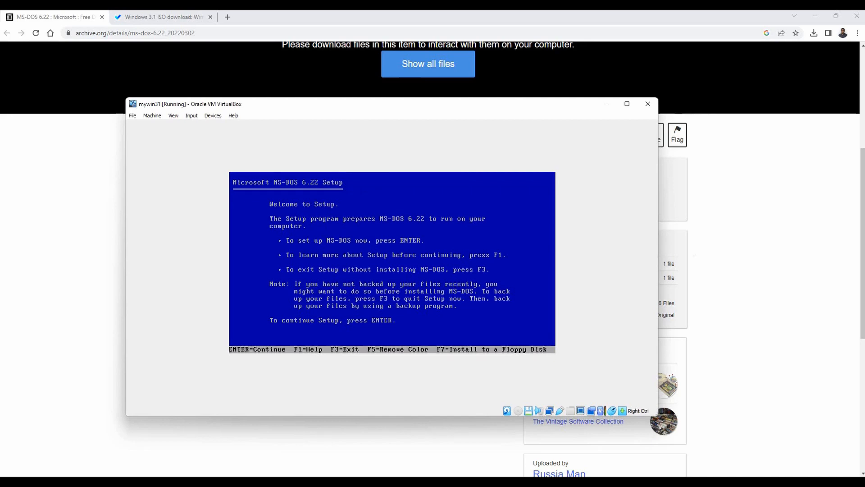
# Step: Run MS-DOS 6.22 Setup with the recommended unallocated disk space configuration, the default system settings and C:\DOS as the directory
pyautogui.press('Return')
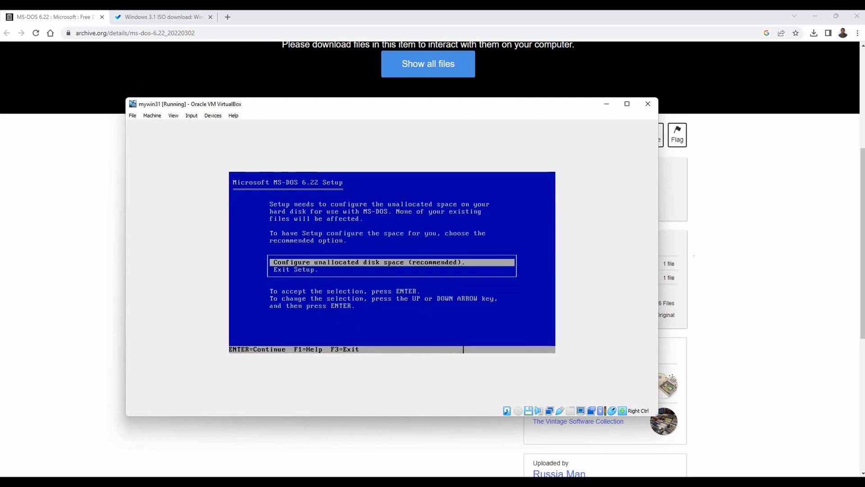
pyautogui.press('Return')
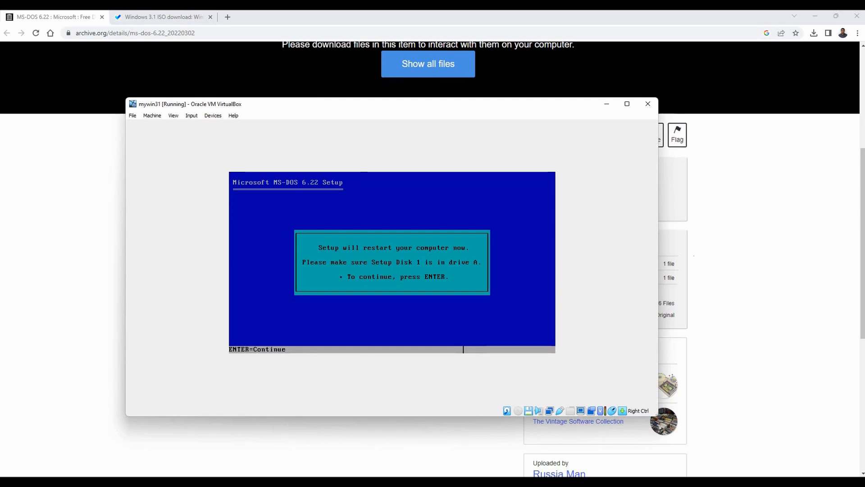
pyautogui.press('Return')
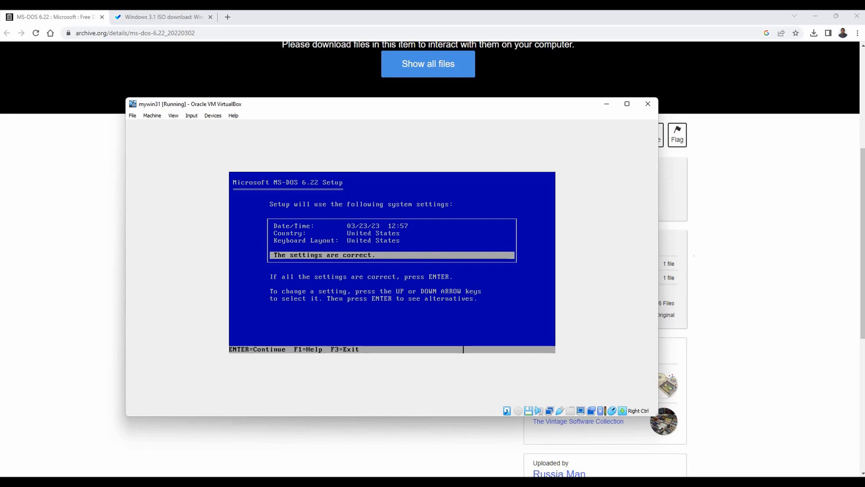
pyautogui.press('Return')
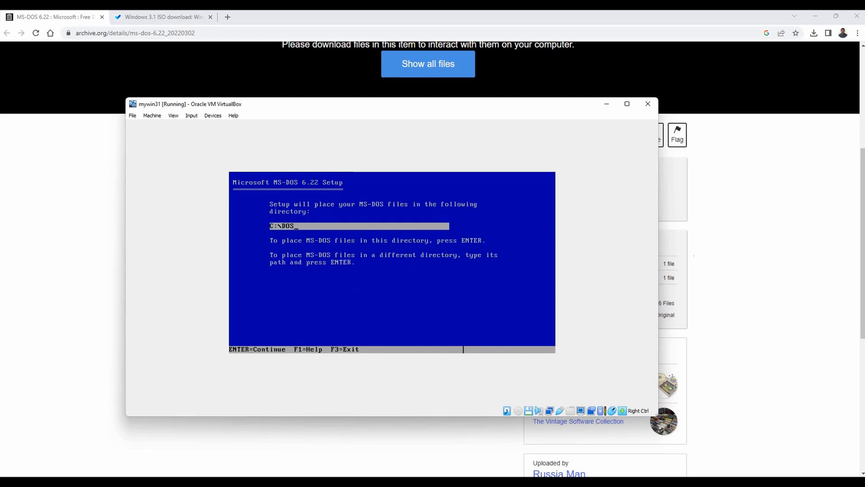
pyautogui.press('Return')
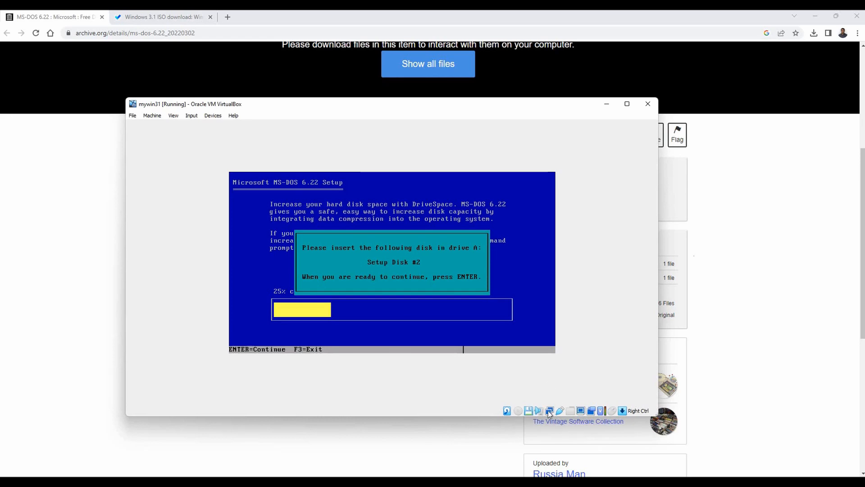
# Step: Insert the Disk 2 image into the virtual floppy drive, recapture the keyboard and continue MS-DOS Setup
pyautogui.click(213, 115)
pyautogui.moveTo(230, 134)
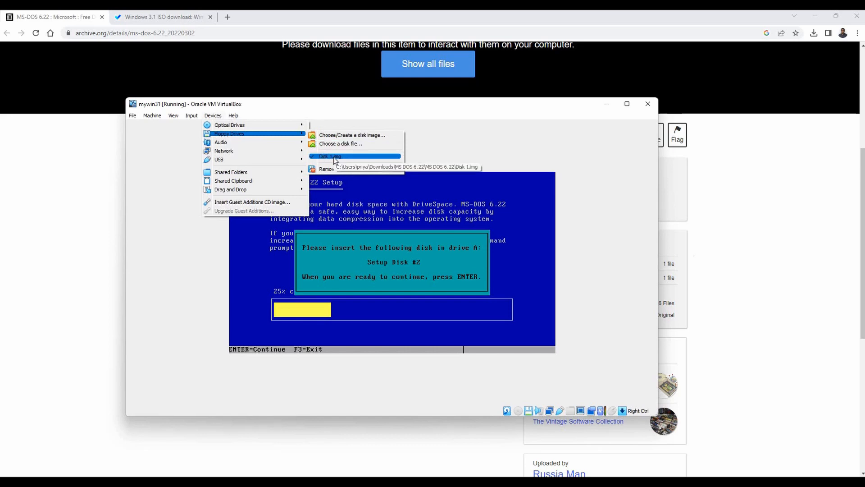
pyautogui.click(339, 144)
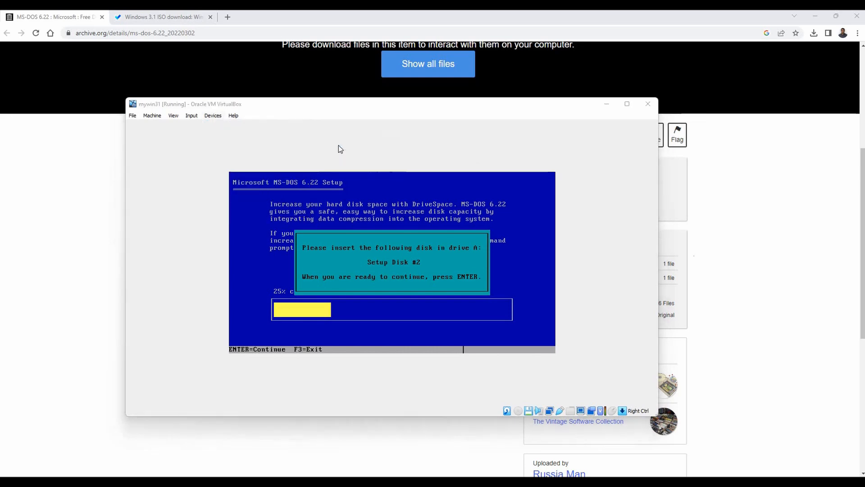
pyautogui.click(229, 198)
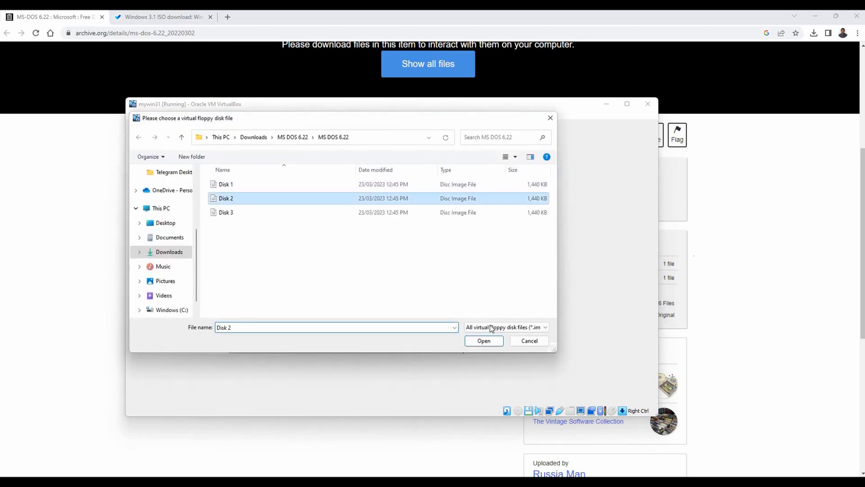
pyautogui.click(479, 340)
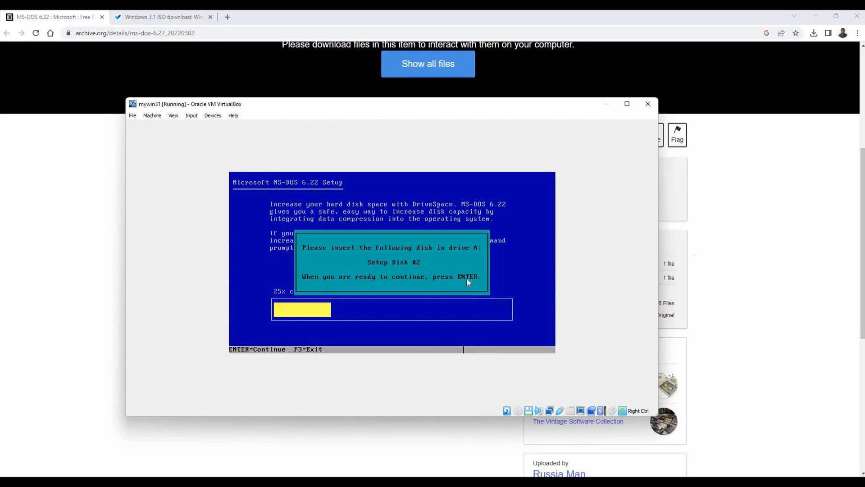
pyautogui.click(499, 284)
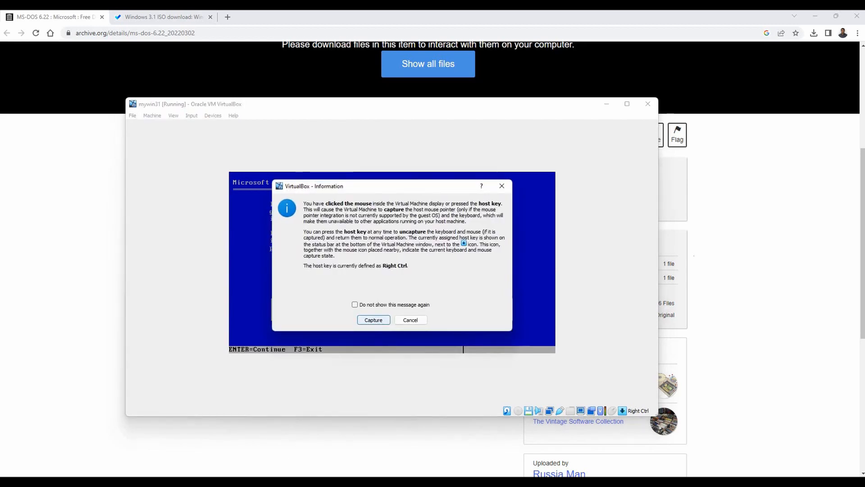
pyautogui.press('Return')
pyautogui.press('Return')
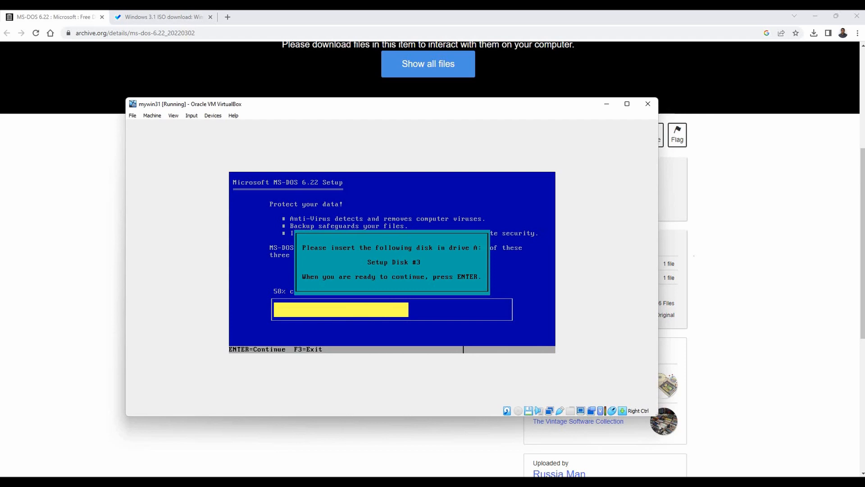
# Step: Insert the Disk 3 image into the virtual floppy drive, recapture the keyboard and continue MS-DOS Setup
pyautogui.click(213, 116)
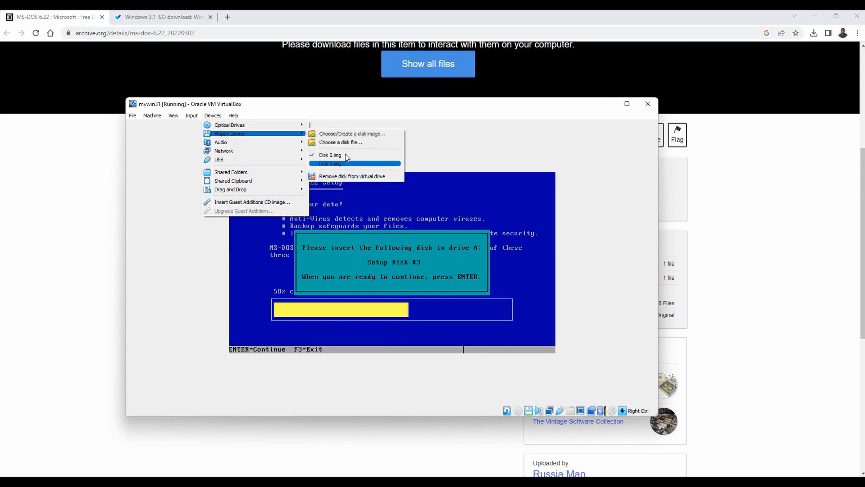
pyautogui.click(341, 143)
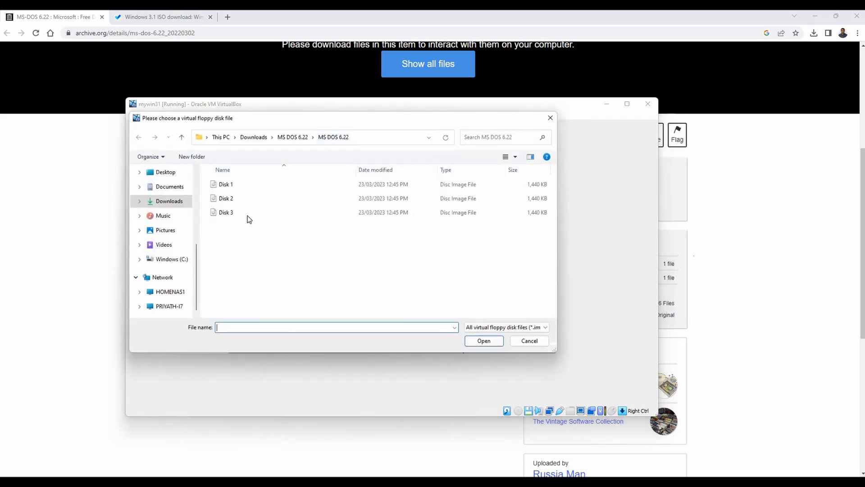
pyautogui.click(249, 215)
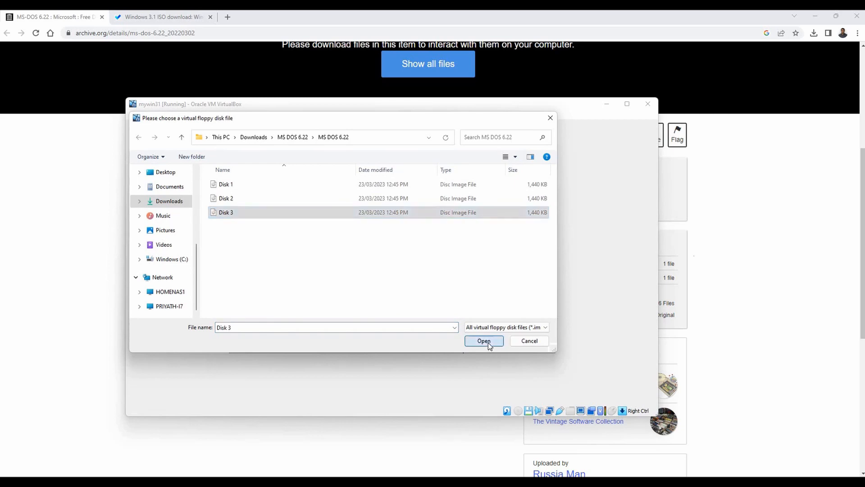
pyautogui.click(485, 341)
pyautogui.click(420, 289)
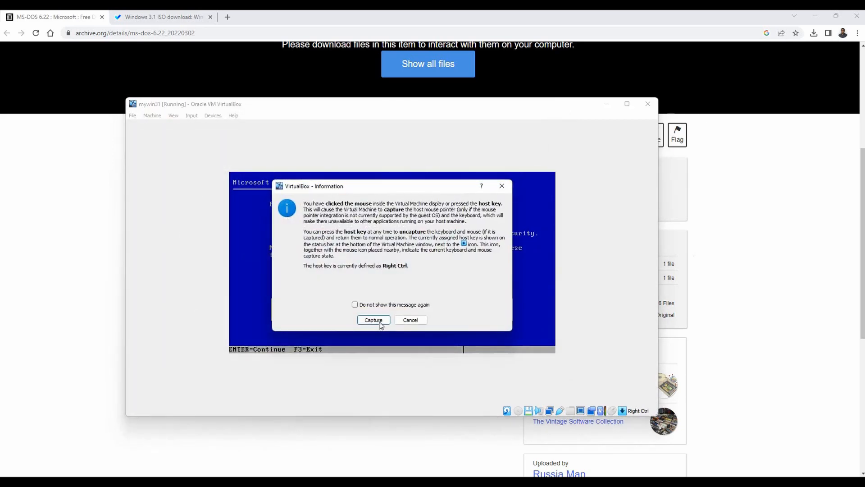
pyautogui.click(381, 323)
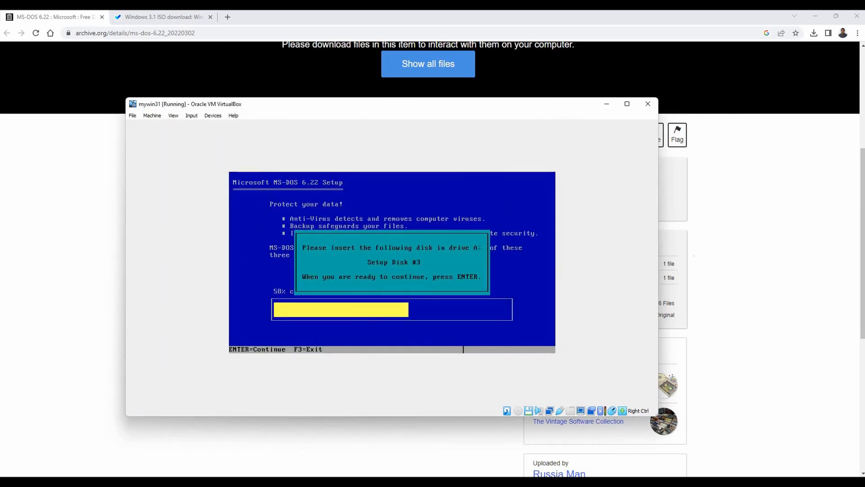
pyautogui.press('Return')
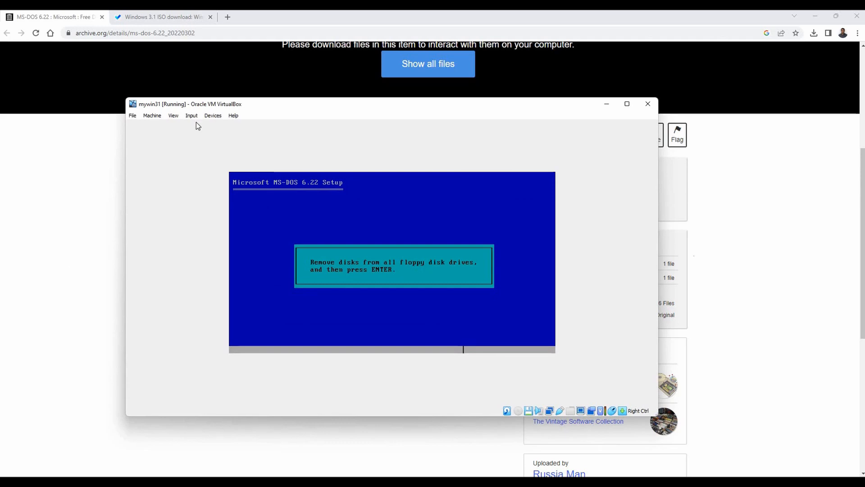
# Step: Remove the disk from the virtual floppy drive, finish MS-DOS Setup and restart the machine
pyautogui.click(213, 116)
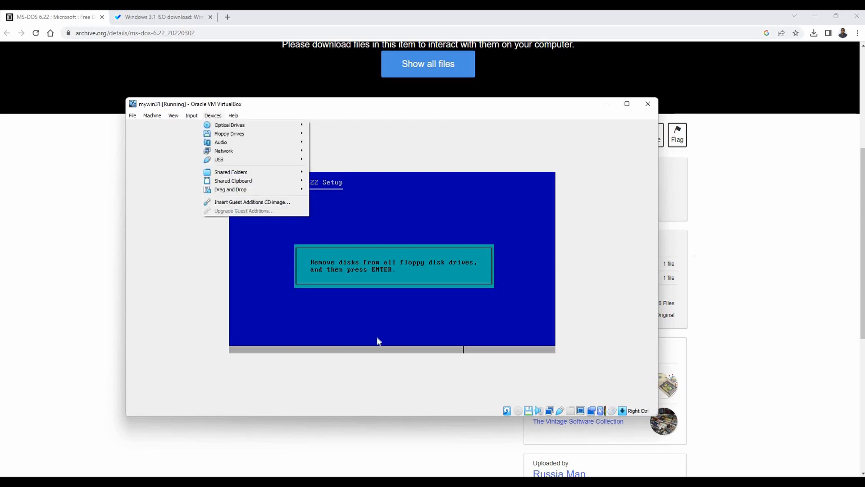
pyautogui.moveTo(250, 136)
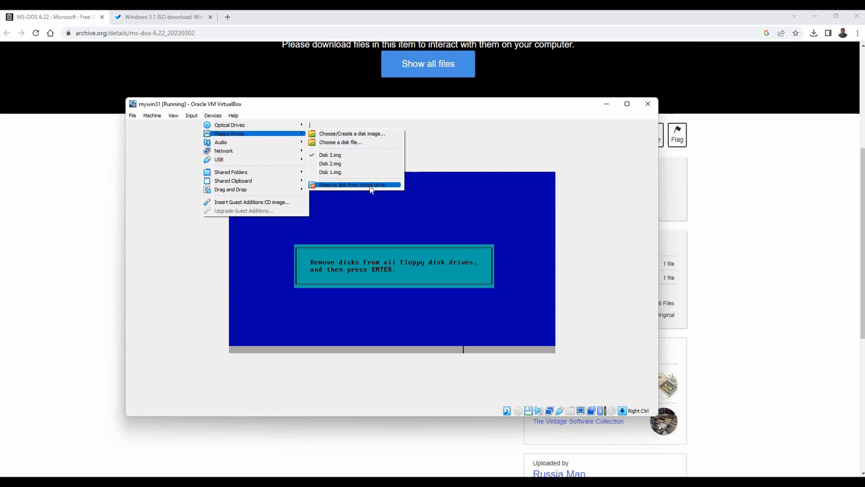
pyautogui.click(357, 185)
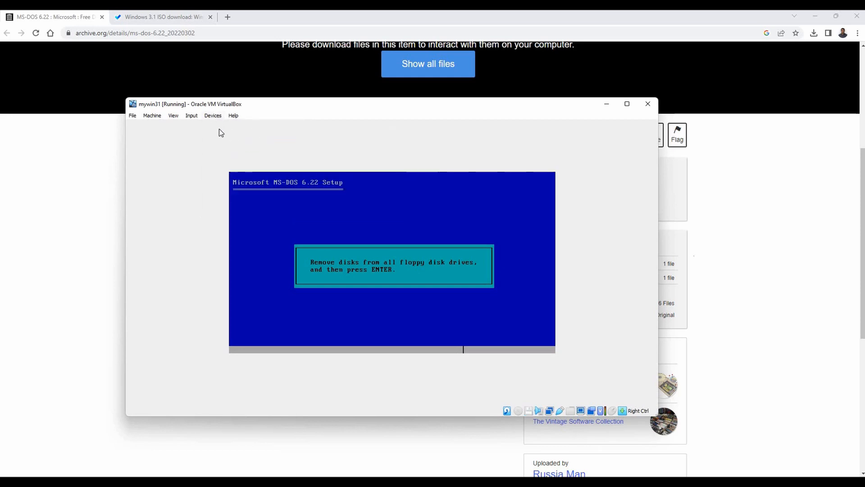
pyautogui.click(215, 116)
pyautogui.moveTo(252, 136)
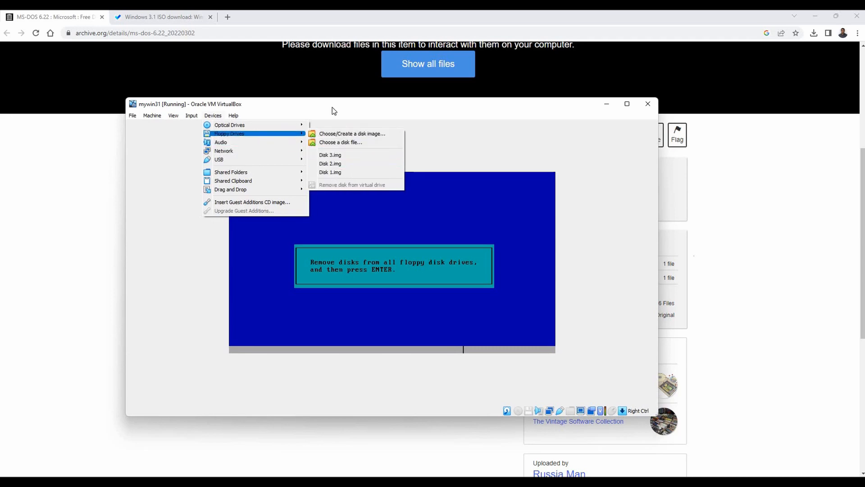
pyautogui.click(385, 284)
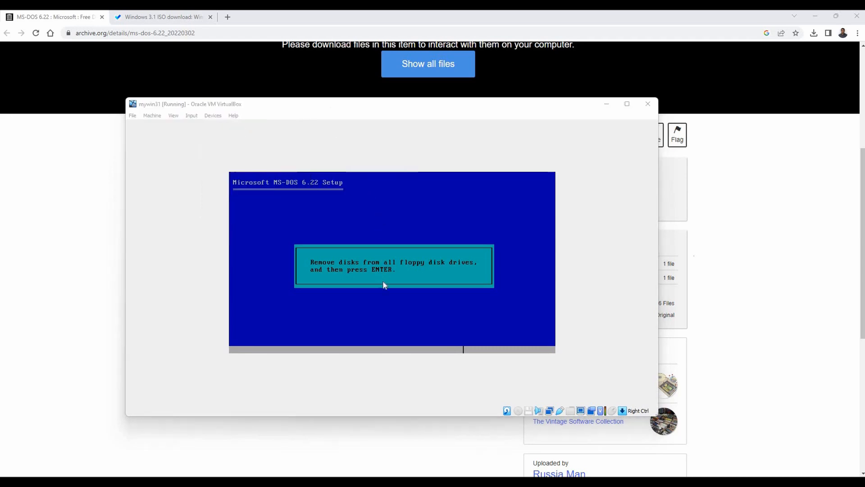
pyautogui.click(384, 285)
pyautogui.click(374, 320)
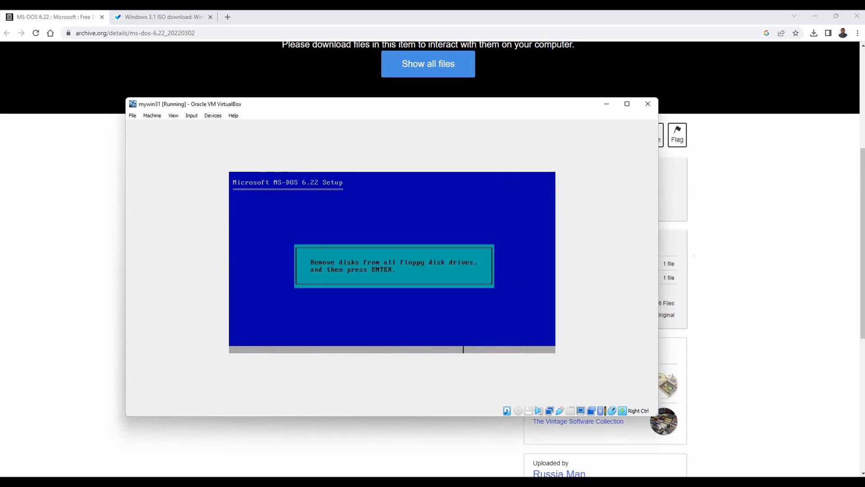
pyautogui.press('Return')
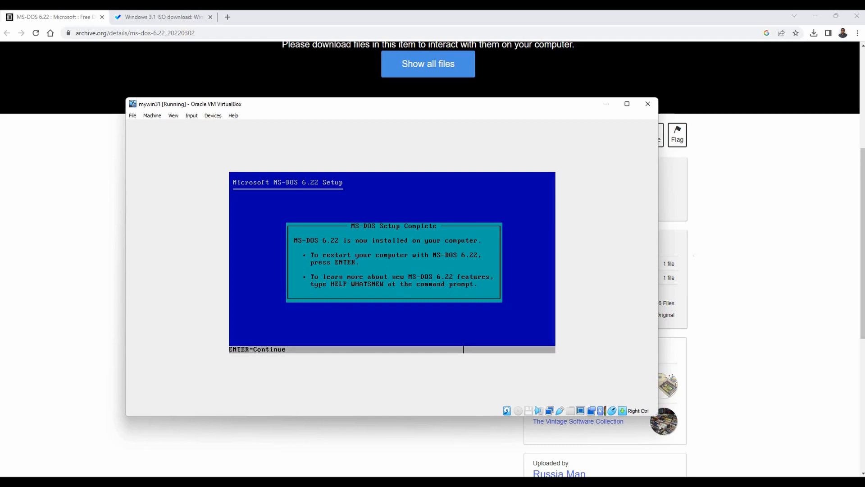
pyautogui.press('Return')
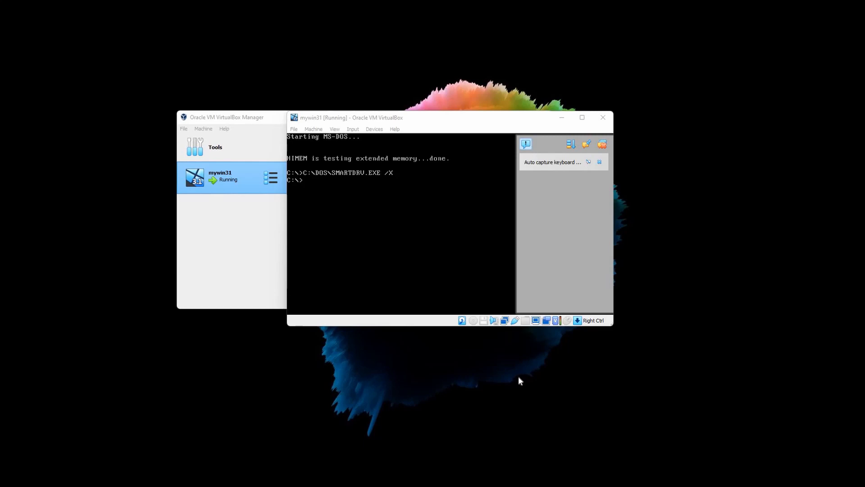
# Step: Reposition and enlarge the mywin31 window, and view the Microsoft Windows 3.1 (IBM OEM) (3.5) disk image folder in File Explorer
pyautogui.moveTo(401, 119); pyautogui.dragTo(347, 114)
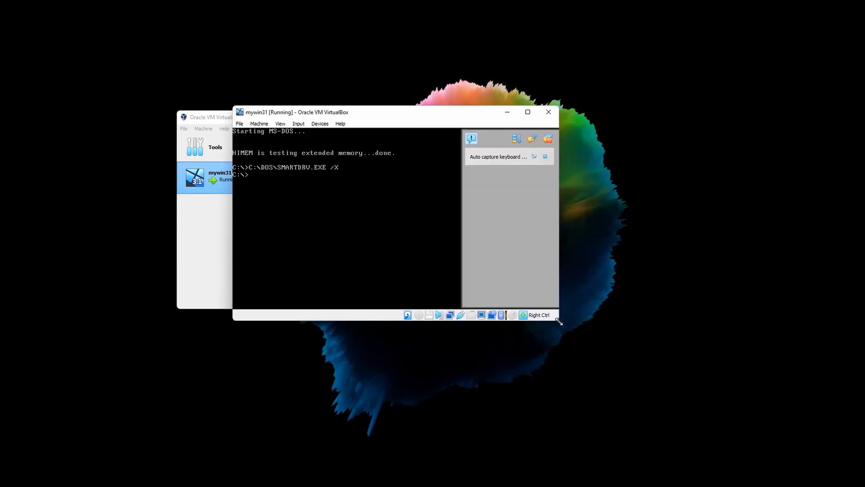
pyautogui.moveTo(602, 365); pyautogui.dragTo(622, 385)
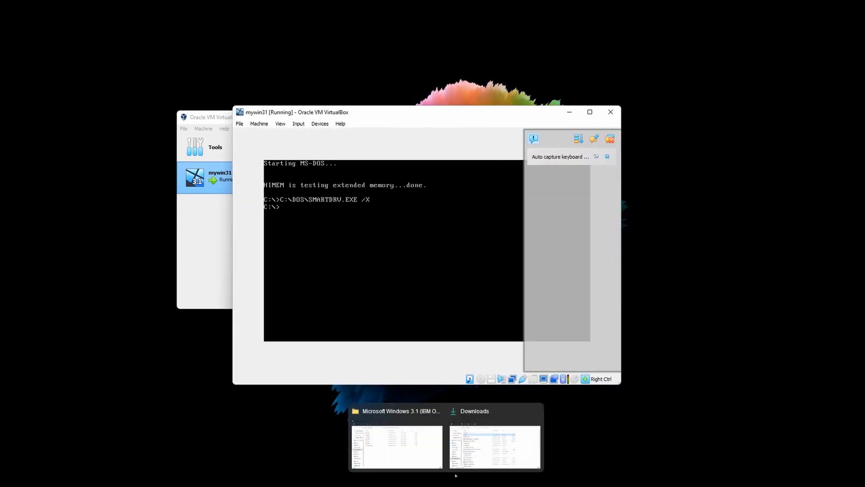
pyautogui.click(460, 470)
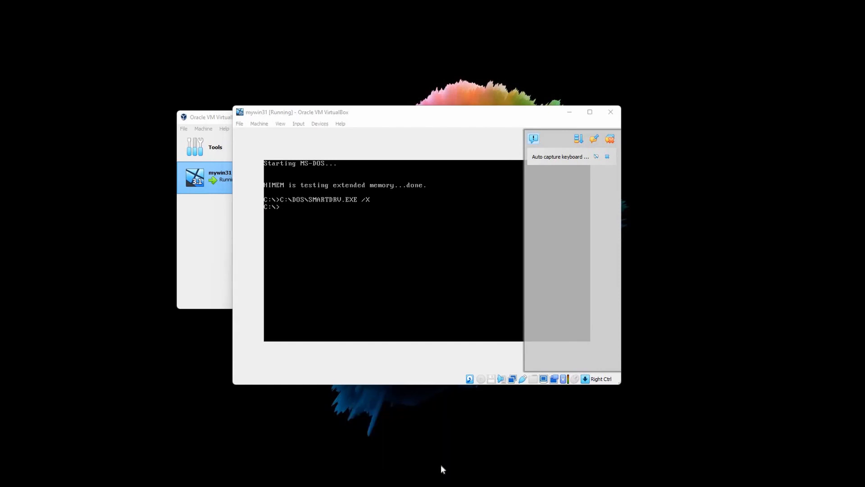
pyautogui.moveTo(441, 468)
pyautogui.click(410, 446)
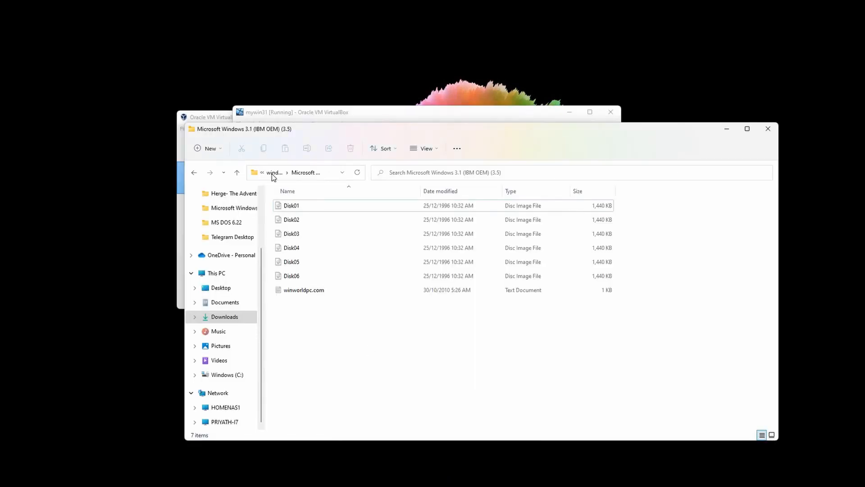
pyautogui.click(727, 131)
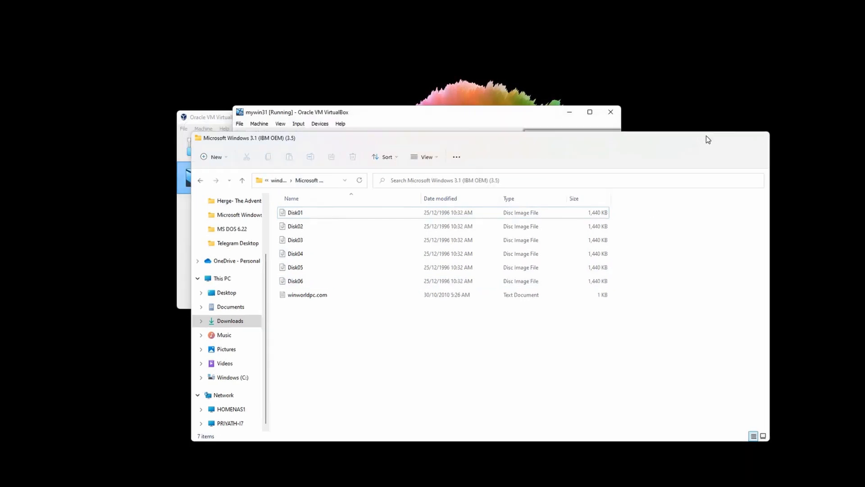
# Step: Insert the Disk01 image from Downloads > windows 31 > Microsoft Windows 3.1 (IBM OEM) (3.5) into the virtual floppy drive
pyautogui.click(319, 125)
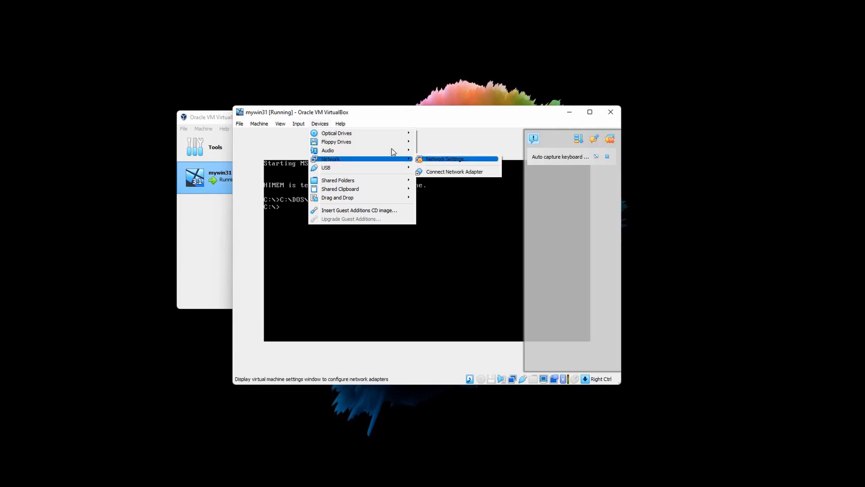
pyautogui.moveTo(394, 142)
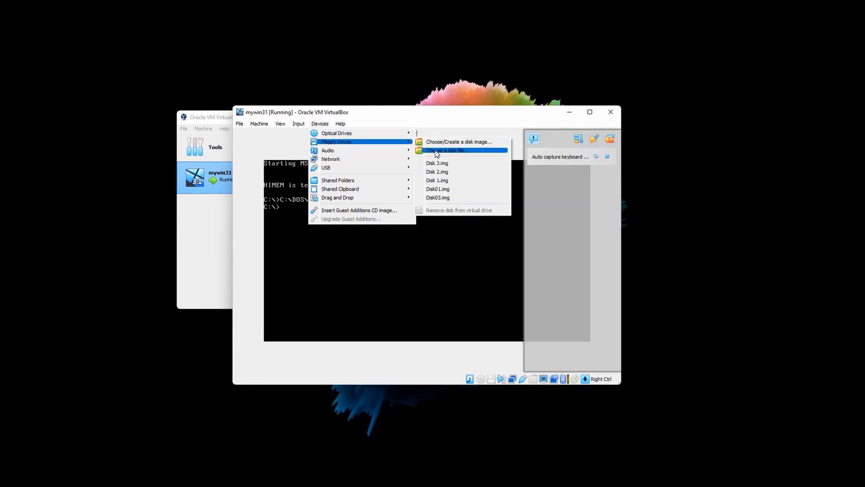
pyautogui.click(435, 151)
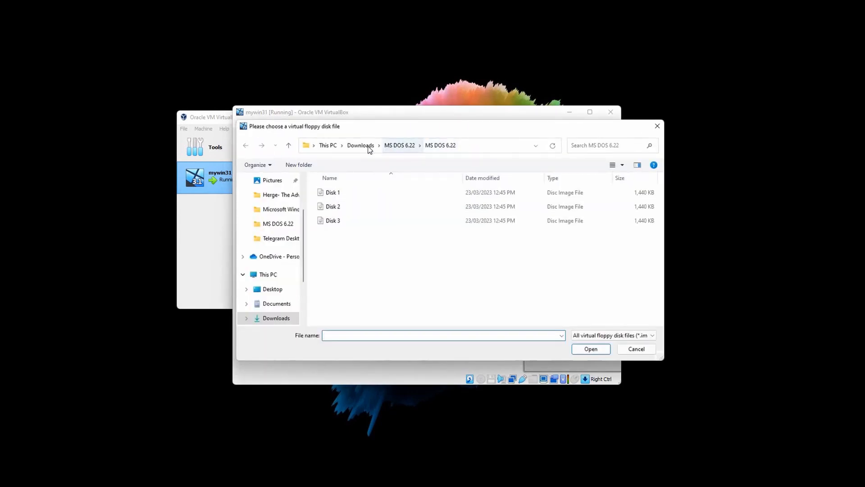
pyautogui.click(360, 145)
pyautogui.doubleClick(337, 222)
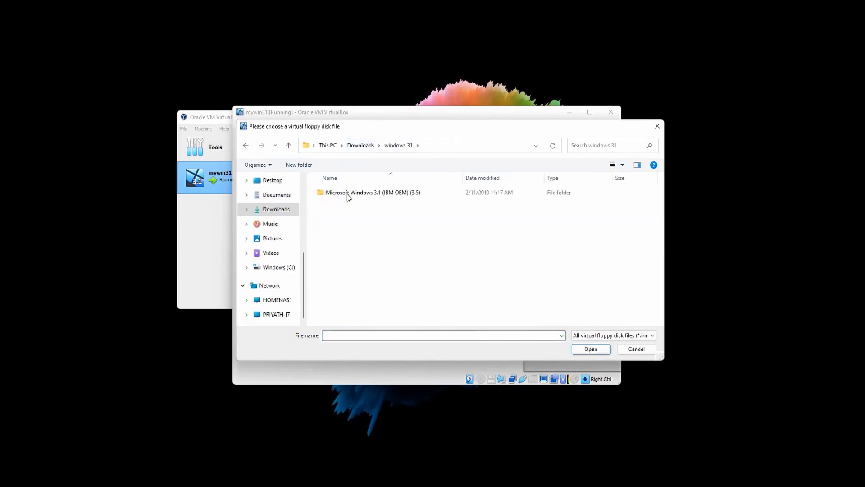
pyautogui.click(347, 194)
pyautogui.doubleClick(347, 194)
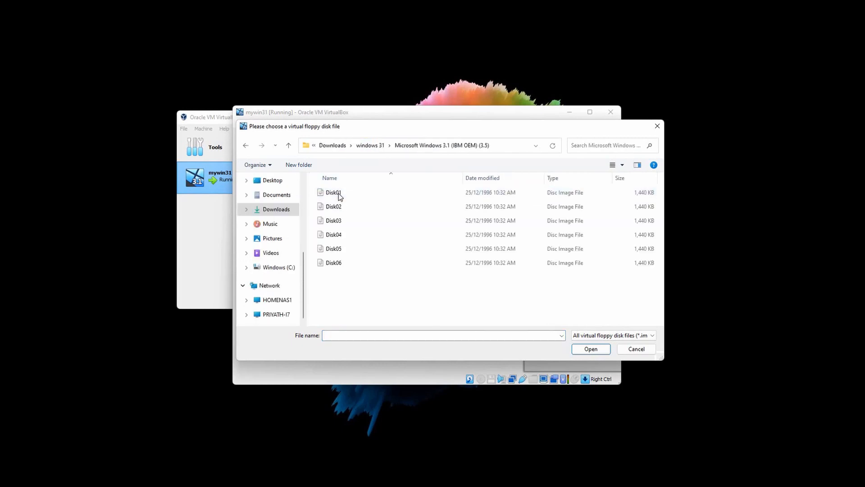
pyautogui.click(340, 192)
pyautogui.doubleClick(341, 192)
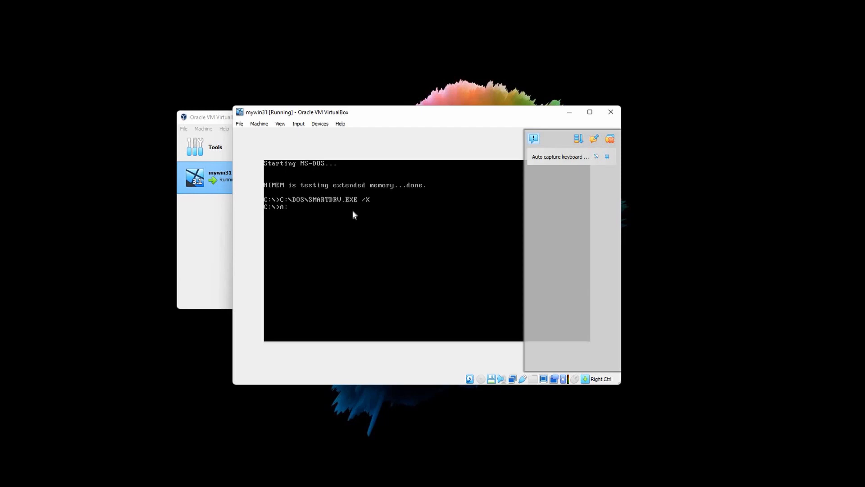
# Step: Run setup from drive A: and start the Windows 3.1 installation with Express Setup
pyautogui.press('Return')
pyautogui.write('setuop')
pyautogui.press('BackSpace')
pyautogui.press('BackSpace')
pyautogui.write('p')
pyautogui.press('Return')
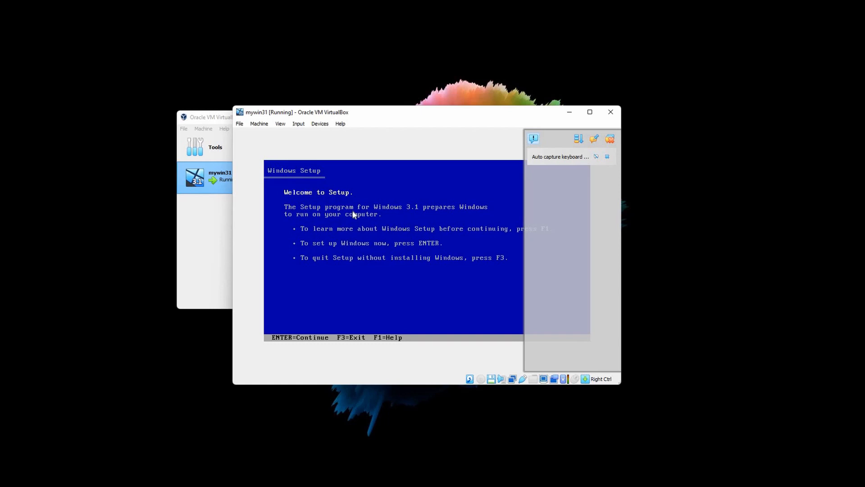
pyautogui.press('Return')
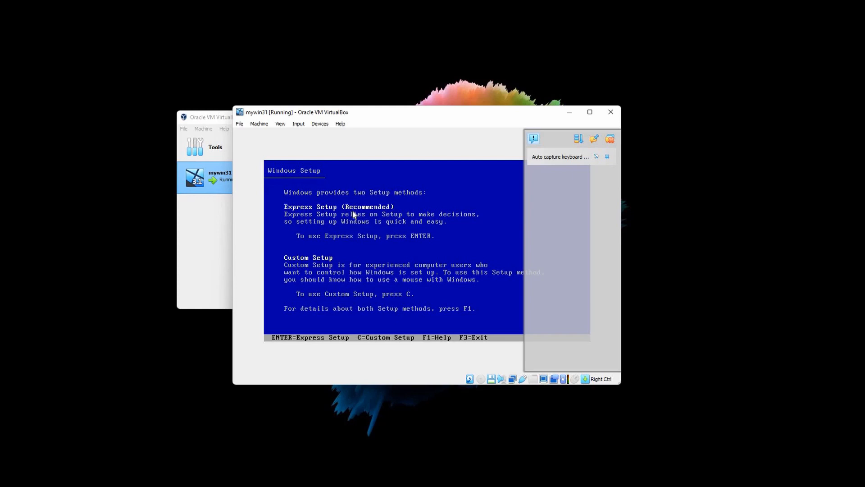
pyautogui.press('Return')
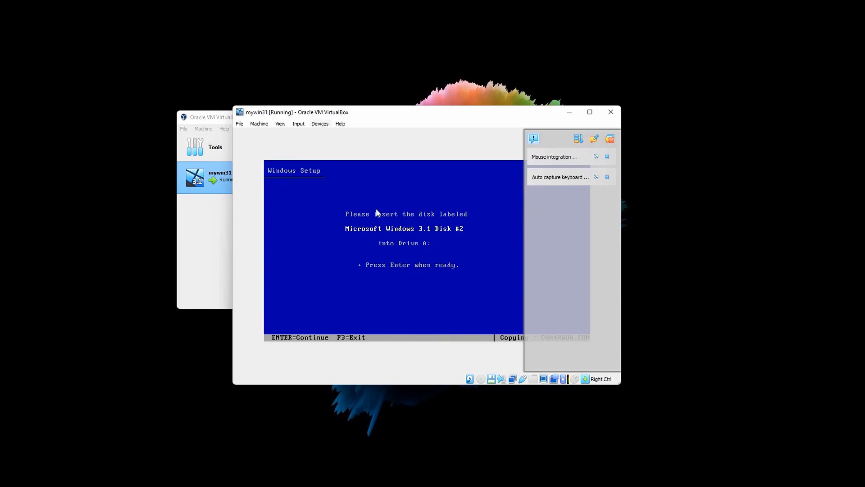
# Step: Insert the Disk02 image into the virtual floppy drive, recapture the mouse and keyboard and continue Windows Setup
pyautogui.click(332, 138)
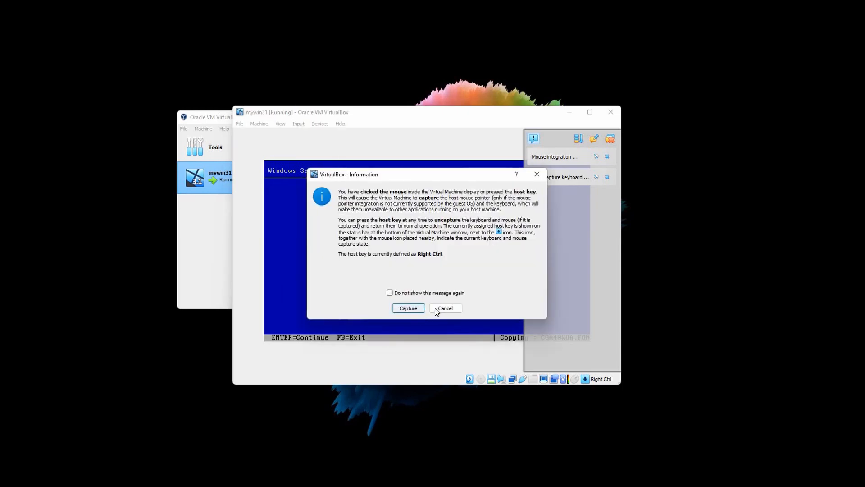
pyautogui.click(437, 310)
pyautogui.click(321, 126)
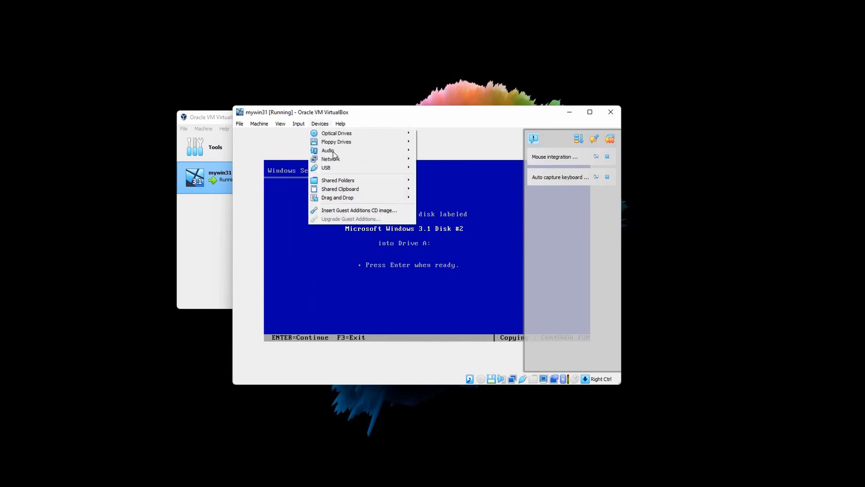
pyautogui.moveTo(336, 142)
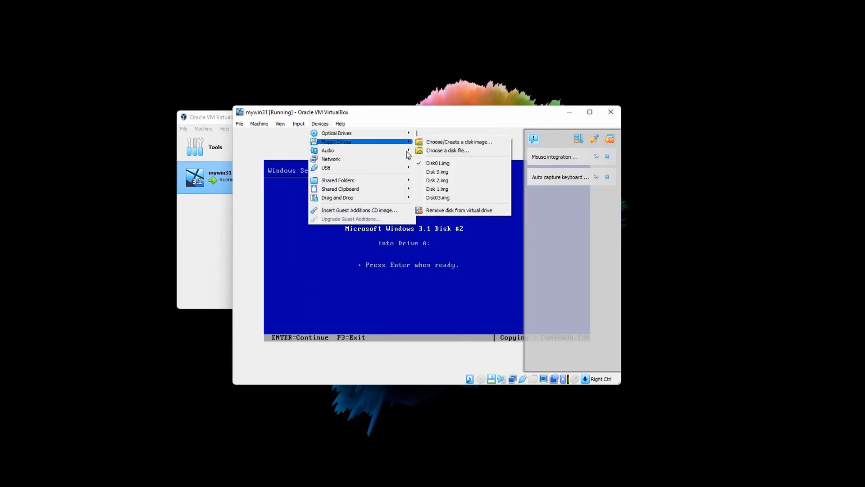
pyautogui.click(436, 153)
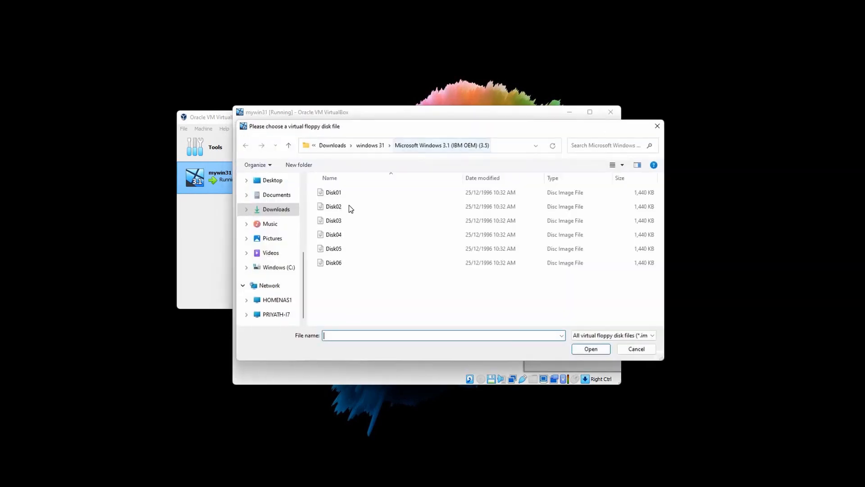
pyautogui.doubleClick(349, 206)
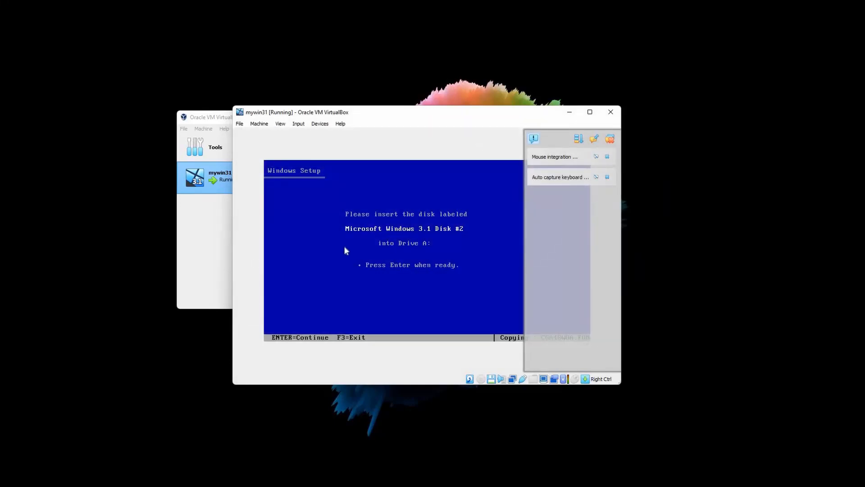
pyautogui.click(346, 250)
pyautogui.click(407, 306)
pyautogui.press('Return')
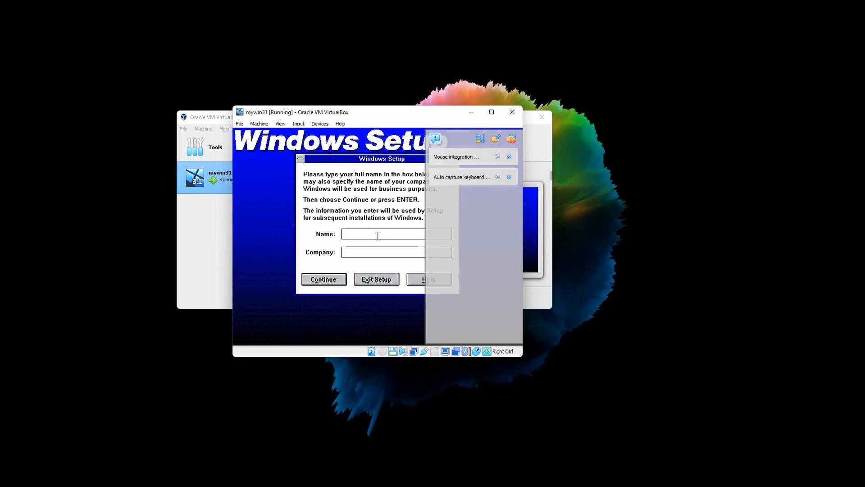
# Step: Enter the user's full name and the company ABC Inc. in Windows Setup and submit the registration details
pyautogui.write('John ')
pyautogui.write('Smith')
pyautogui.write('ABC')
pyautogui.write(' Inc.')
pyautogui.press('Return')
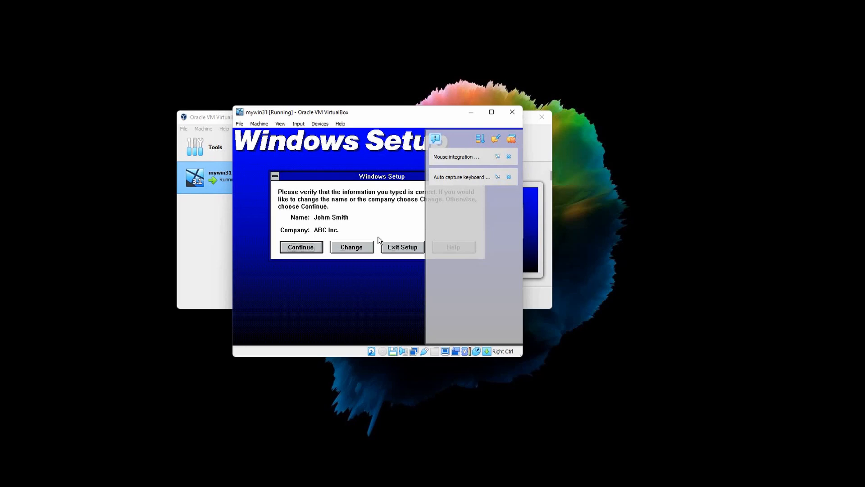
# Step: Confirm the name and company in Windows Setup and dismiss the mouse integration and auto capture keyboard notifications
pyautogui.press('Return')
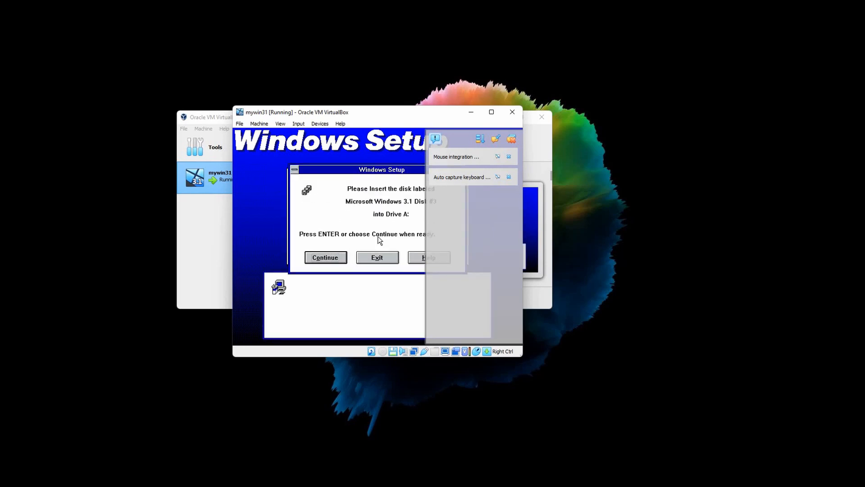
pyautogui.click(510, 157)
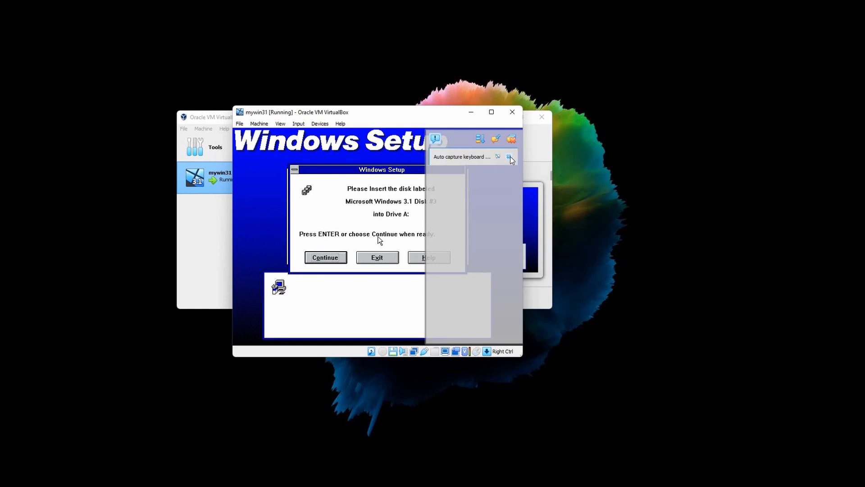
pyautogui.click(509, 157)
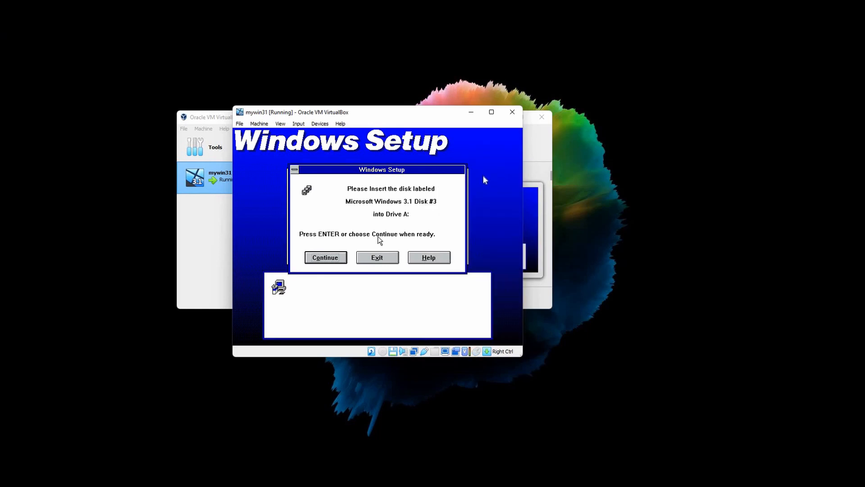
# Step: Insert the Disk03 image into the virtual floppy drive, recapture the mouse and keyboard and continue Windows Setup
pyautogui.click(321, 124)
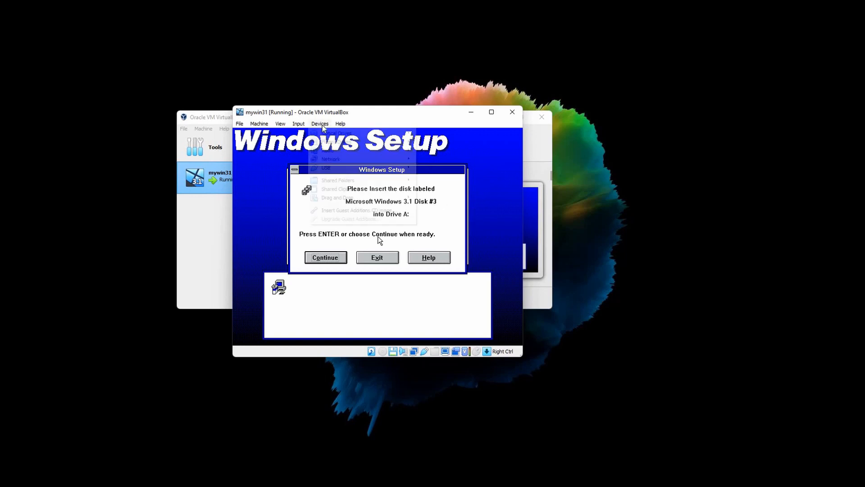
pyautogui.moveTo(343, 142)
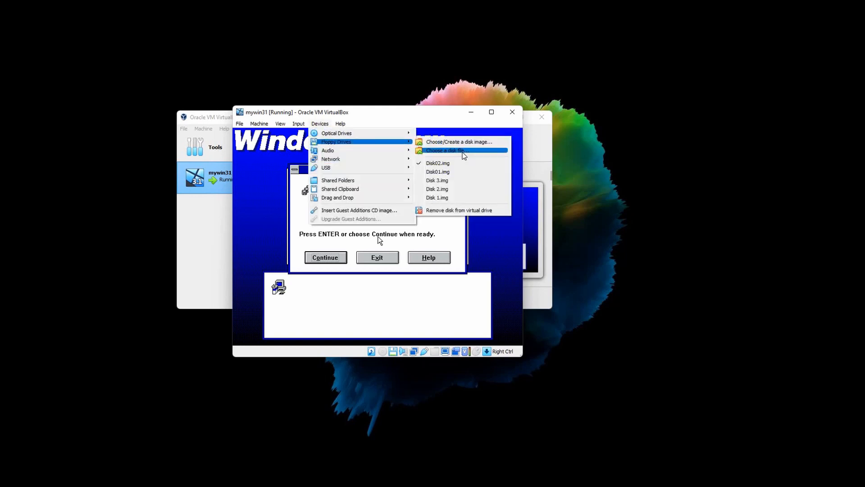
pyautogui.click(450, 150)
pyautogui.doubleClick(330, 220)
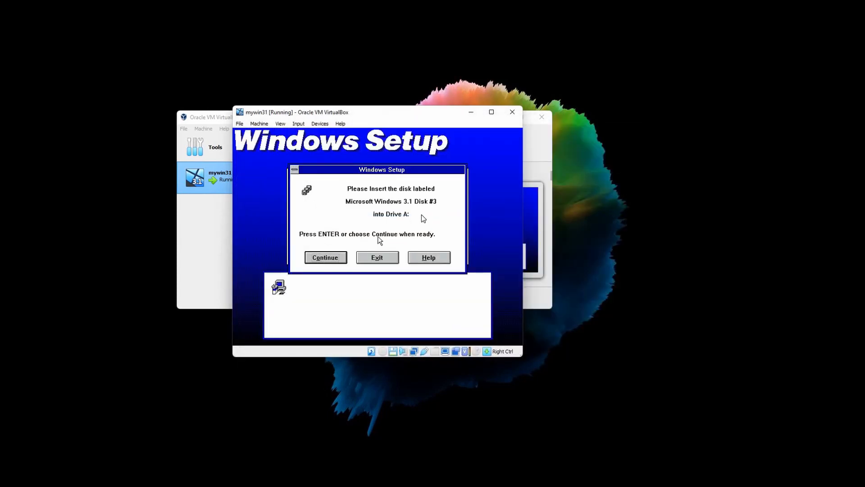
pyautogui.click(424, 218)
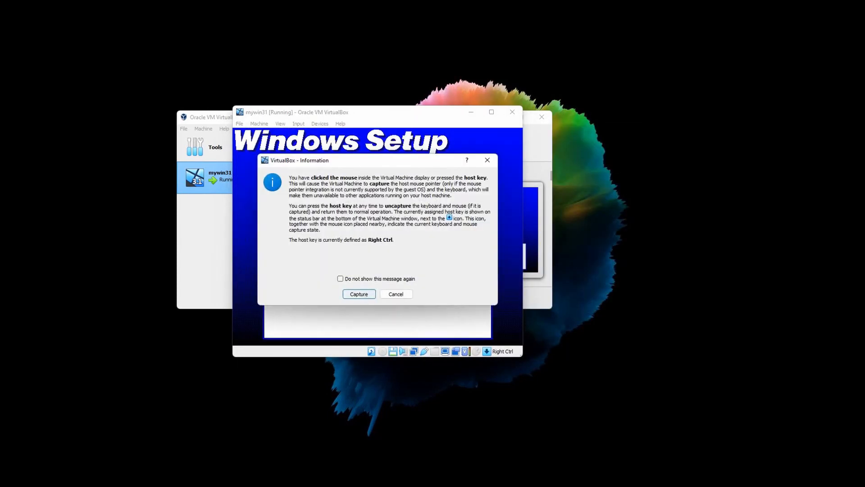
pyautogui.click(359, 290)
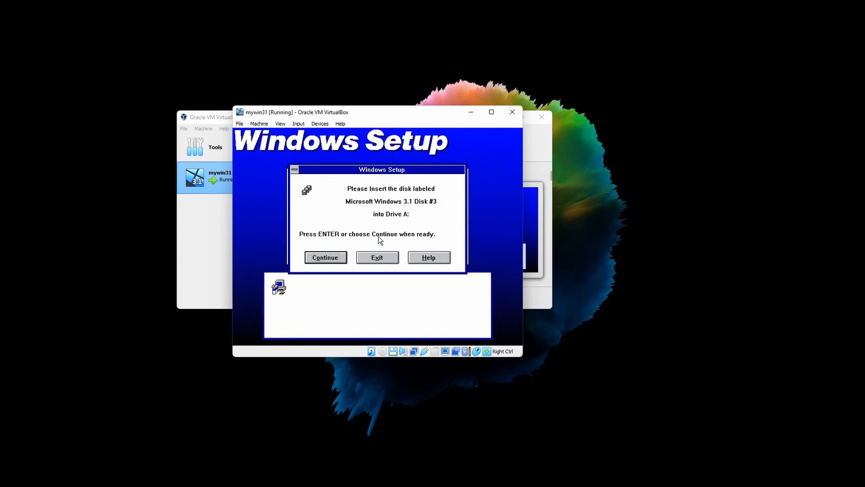
pyautogui.press('Return')
# Step: Replace the floppy with the Disk04 image, capture the mouse and keyboard again and continue Windows Setup
pyautogui.click(318, 126)
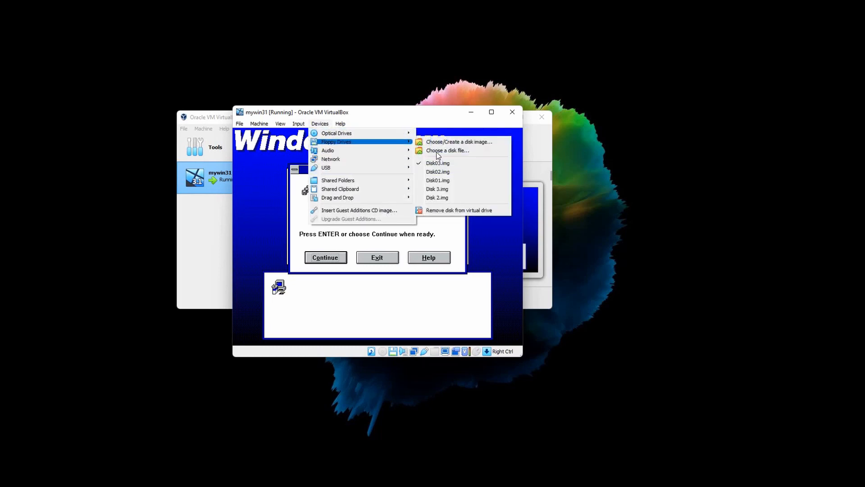
pyautogui.click(446, 151)
pyautogui.doubleClick(333, 239)
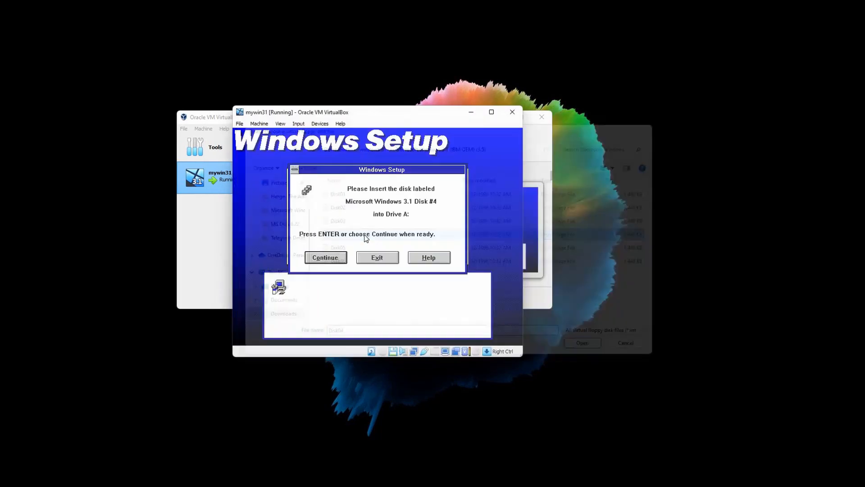
pyautogui.click(368, 238)
pyautogui.press('Return')
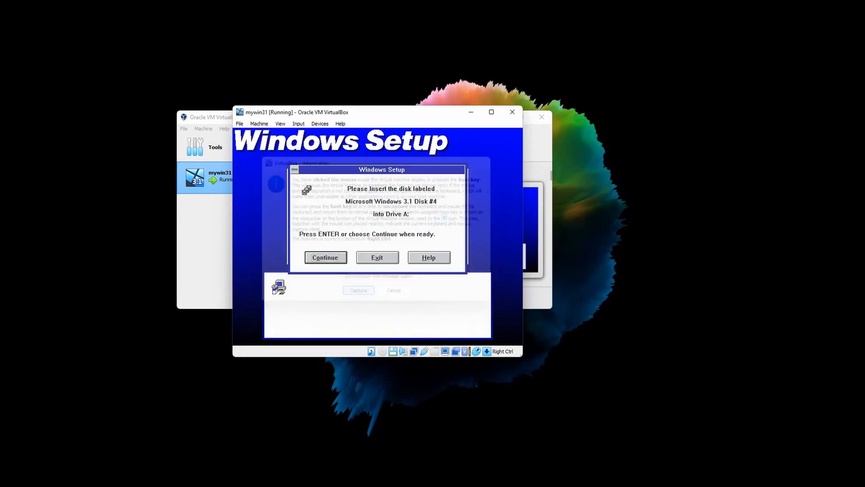
pyautogui.press('Return')
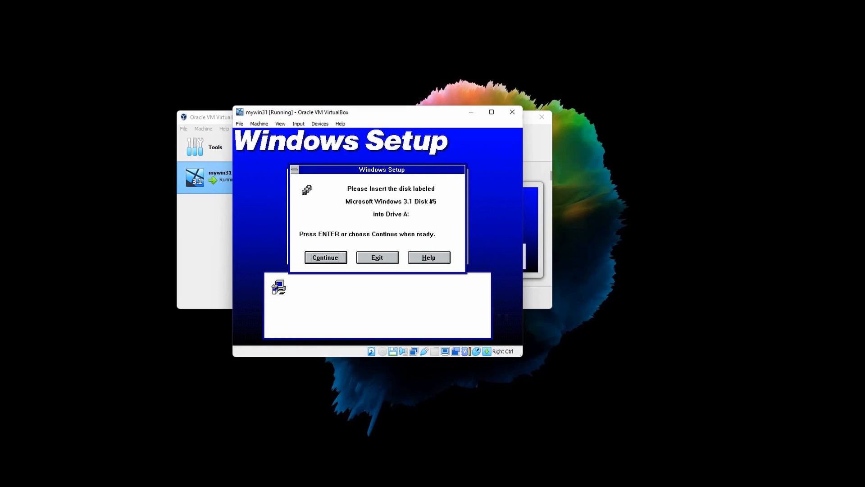
# Step: Release the mouse and keyboard, insert the Disk05 image into the virtual floppy drive, and recapture input to continue Windows Setup
pyautogui.press('Control_R')
pyautogui.click(319, 123)
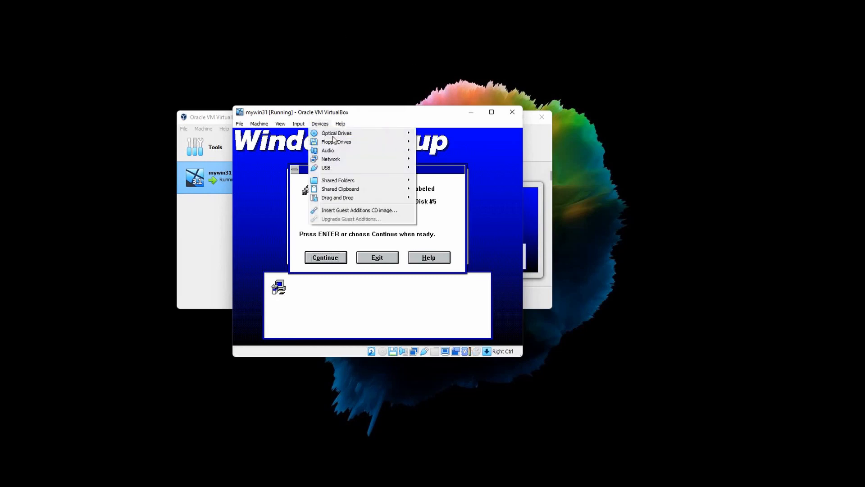
pyautogui.moveTo(397, 142)
pyautogui.click(431, 151)
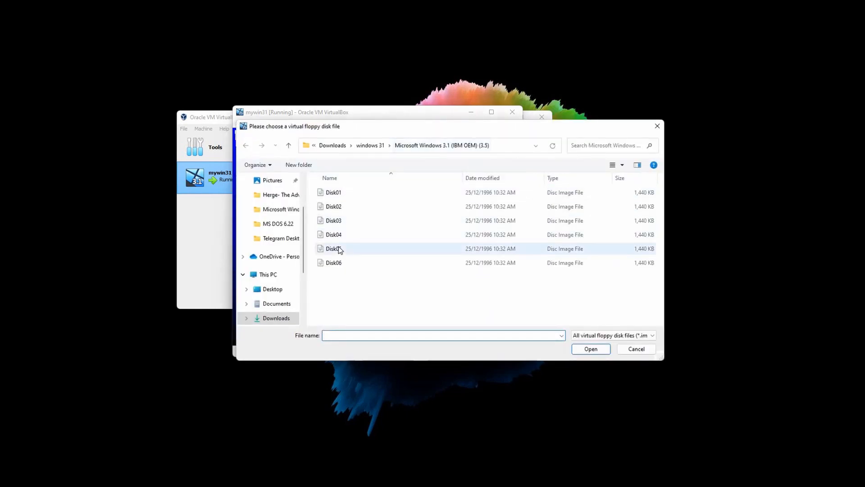
pyautogui.doubleClick(339, 250)
pyautogui.click(379, 227)
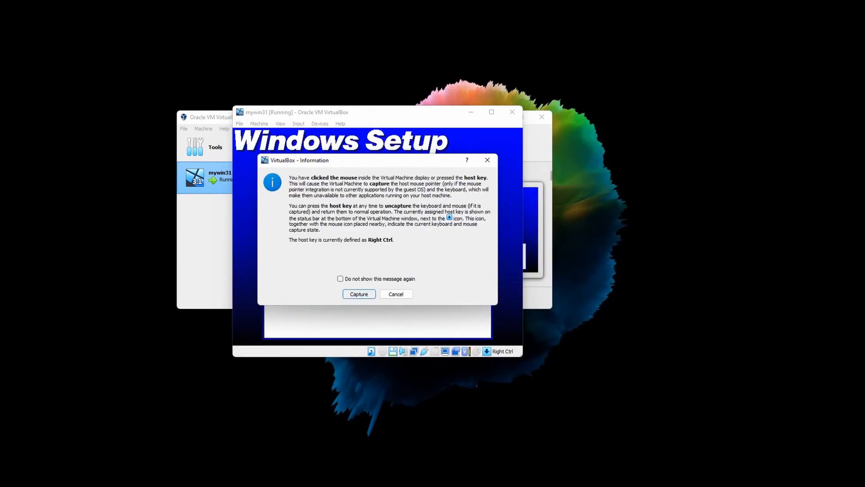
pyautogui.press('Return')
pyautogui.press('Return')
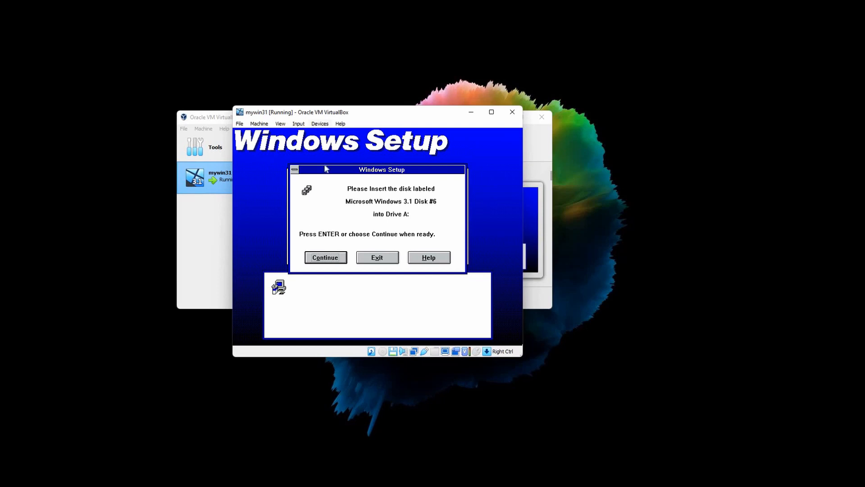
# Step: Insert the Disk06 image into the virtual floppy drive, recapture the mouse and keyboard and continue Windows Setup
pyautogui.click(320, 124)
pyautogui.moveTo(347, 141)
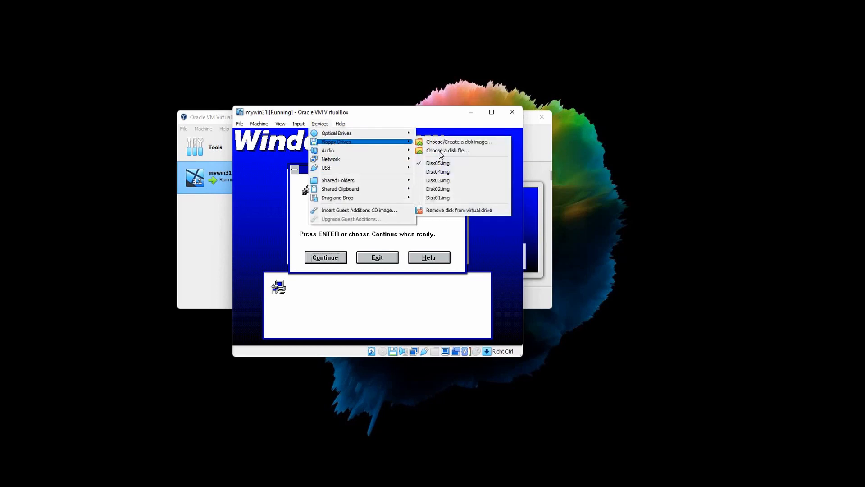
pyautogui.click(441, 152)
pyautogui.doubleClick(344, 263)
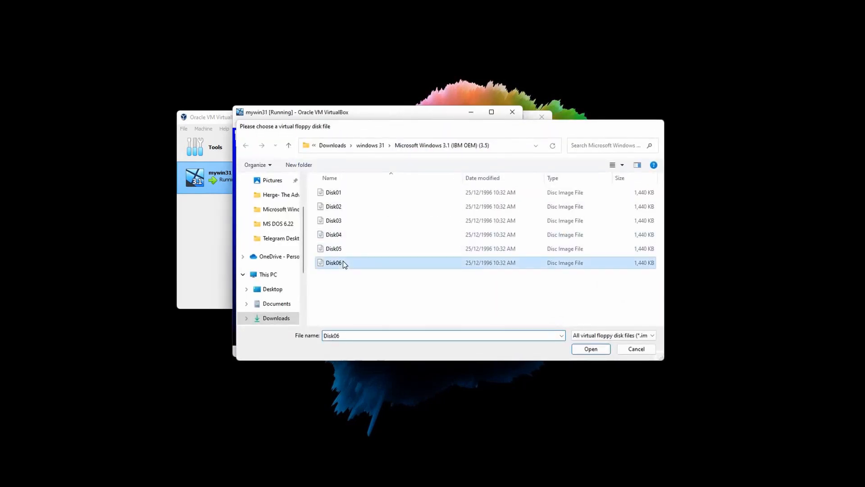
pyautogui.click(381, 237)
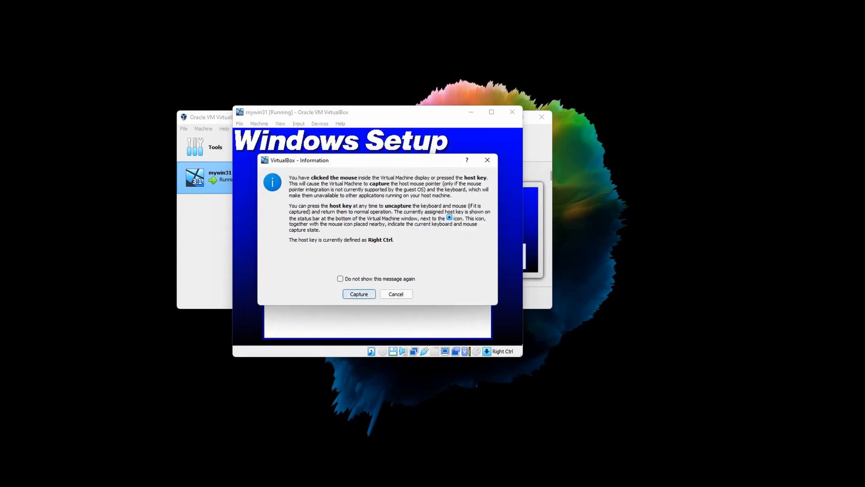
pyautogui.click(359, 294)
pyautogui.press('Return')
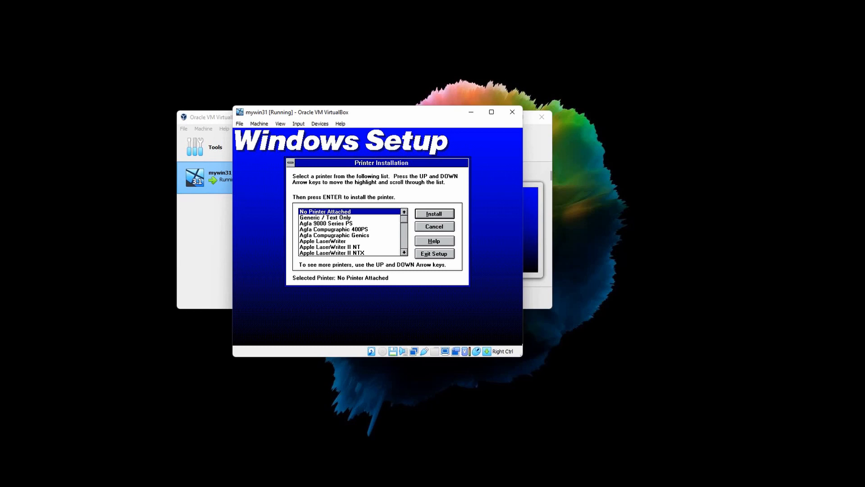
# Step: Select Epson FX-80 in the Printer Installation list, and release the captured mouse and keyboard to the host
pyautogui.press('Down')
pyautogui.press('Down')
pyautogui.press('Down')
pyautogui.press('Down')
pyautogui.press('Down')
pyautogui.press('Down')
pyautogui.press('Down')
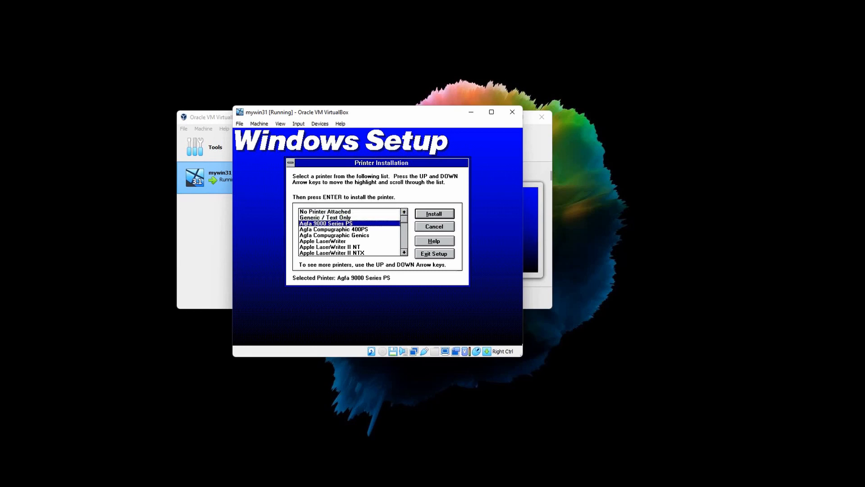
pyautogui.press('Down')
pyautogui.press('Down')
pyautogui.press('Down')
pyautogui.press('Down')
pyautogui.press('Down')
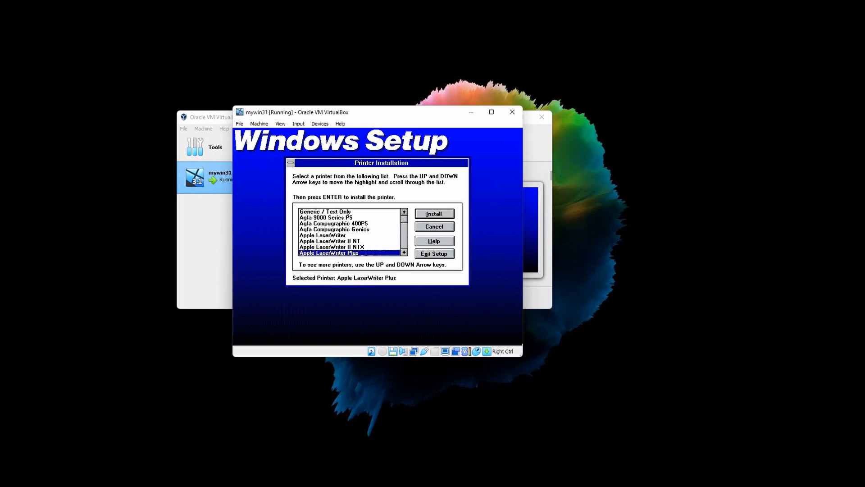
pyautogui.press('Down')
pyautogui.press('Down')
pyautogui.press('Down')
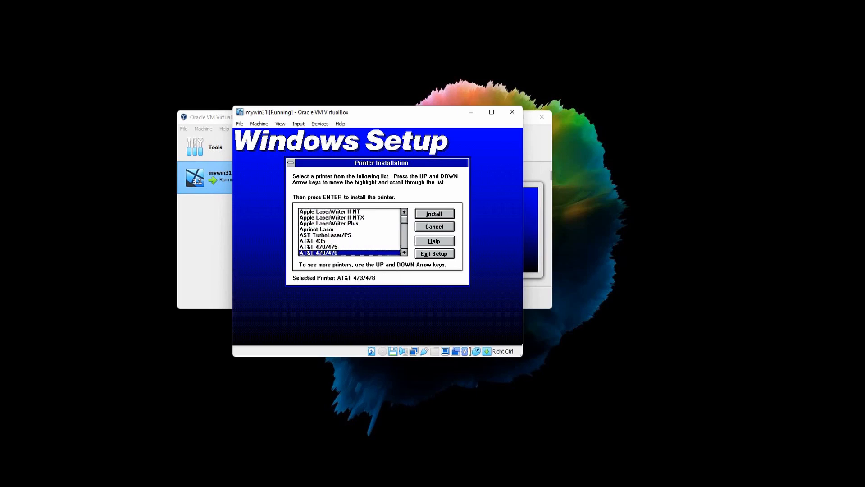
pyautogui.press('Down')
pyautogui.press('Down')
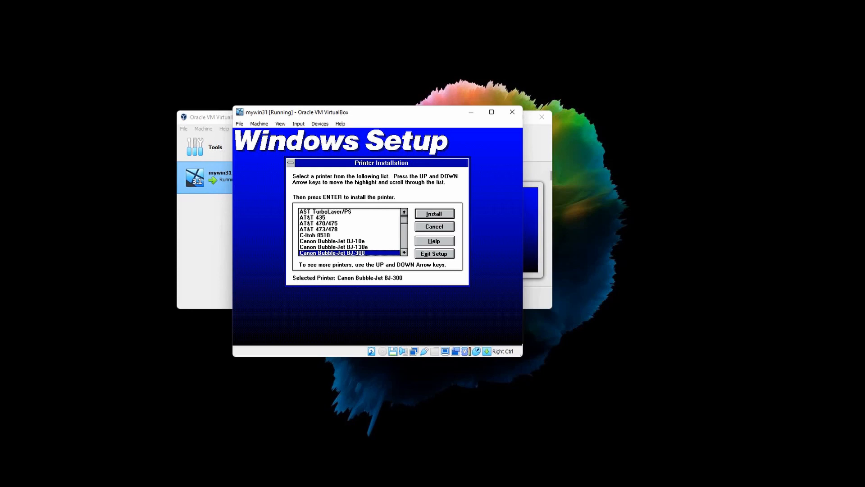
pyautogui.press('Down')
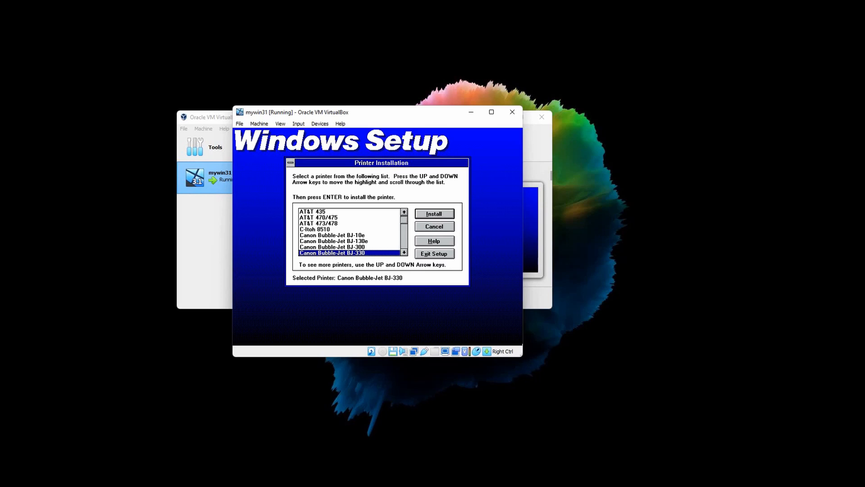
pyautogui.press('Down')
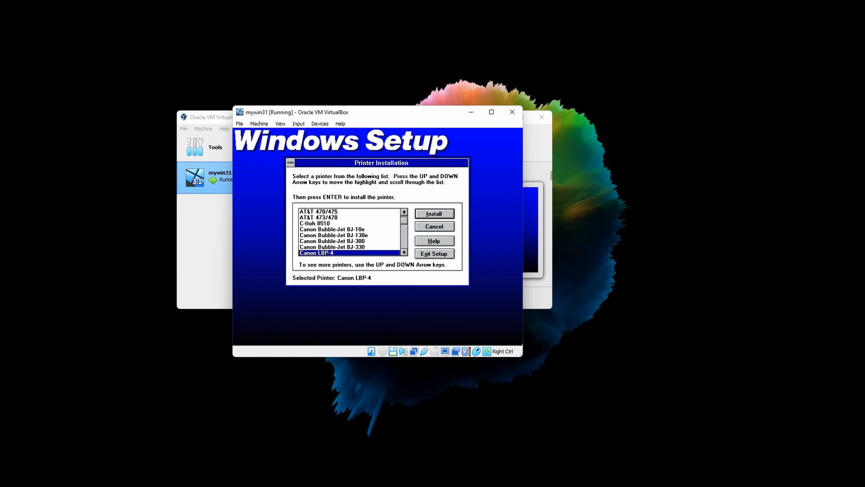
pyautogui.press('Down')
pyautogui.press('Down')
pyautogui.press('Down')
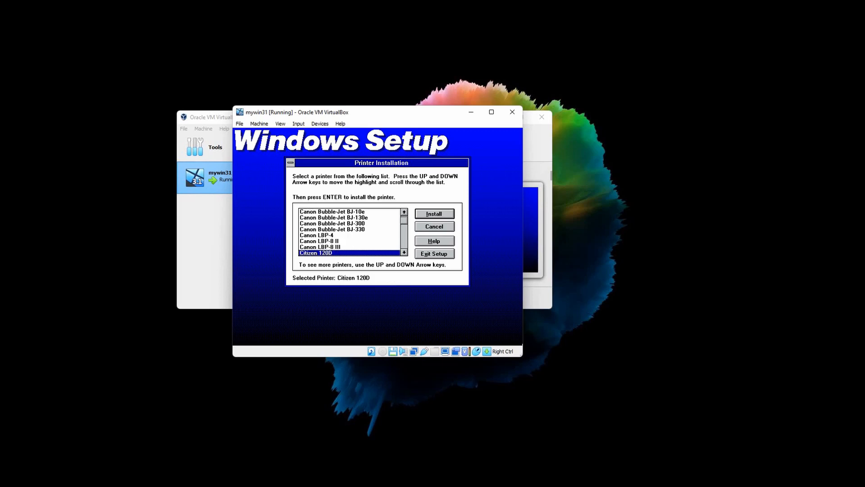
pyautogui.press('Down')
pyautogui.press('Down')
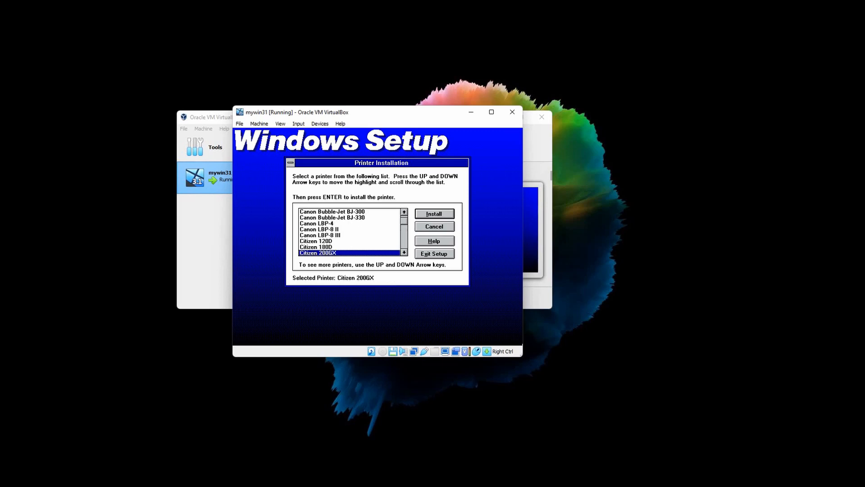
pyautogui.press('Down')
pyautogui.press('Down')
pyautogui.press('Down')
pyautogui.press('Down')
pyautogui.press('Down')
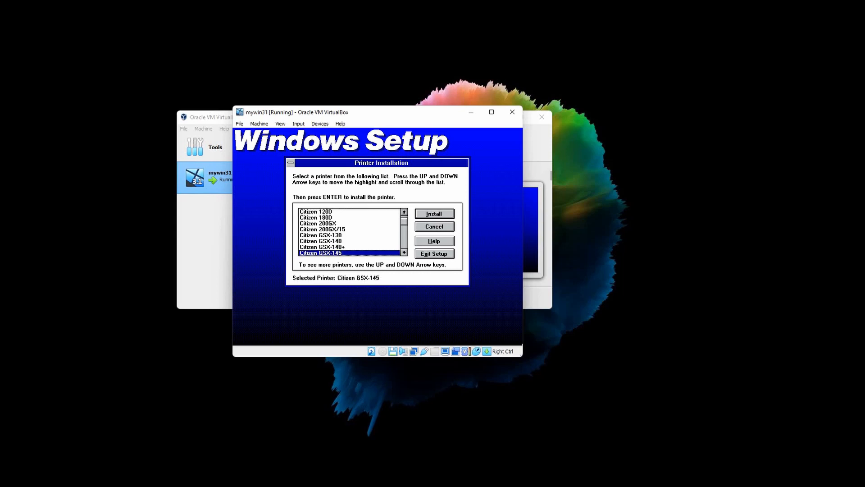
pyautogui.press('Down')
pyautogui.press('Down')
pyautogui.press('Down')
pyautogui.press('Down')
pyautogui.press('Down')
pyautogui.press('Down')
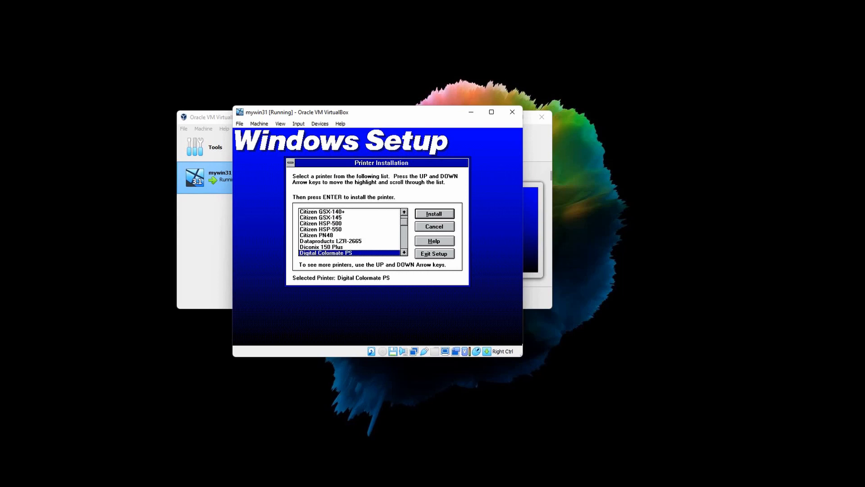
pyautogui.press('Down')
pyautogui.press('Down')
pyautogui.press('Down')
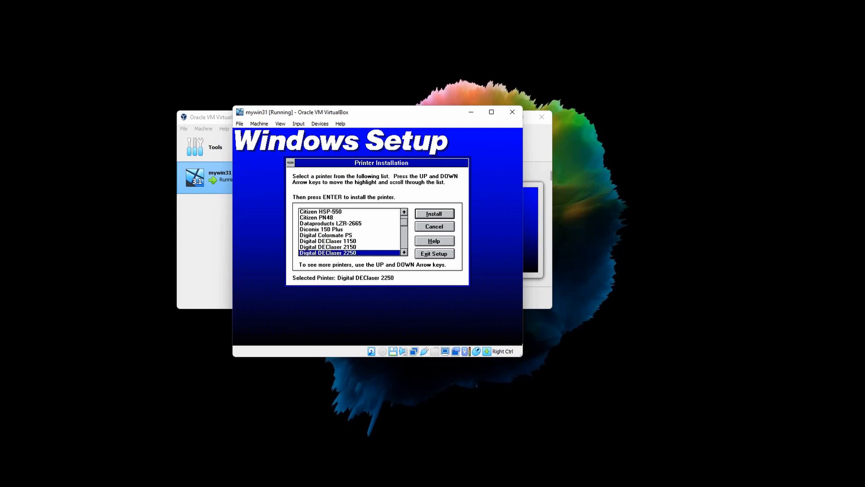
pyautogui.press('Down')
pyautogui.press('Down')
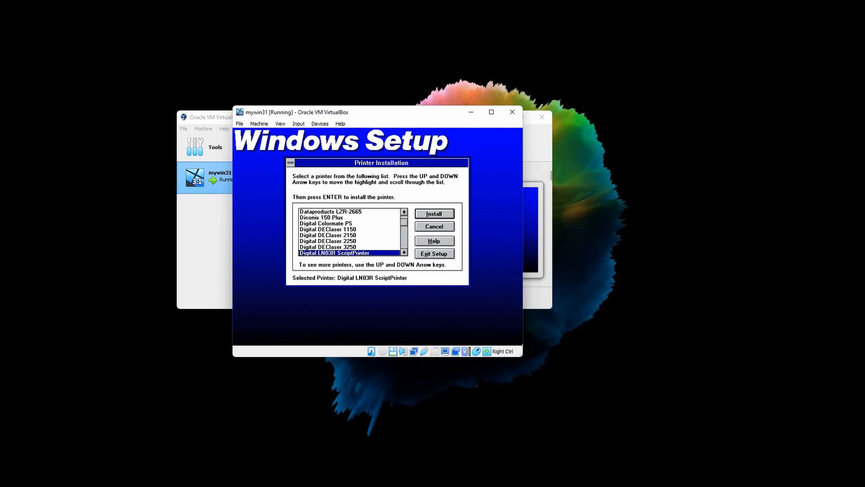
pyautogui.press('Down')
pyautogui.press('Down')
pyautogui.press('Down')
pyautogui.press('Down')
pyautogui.press('Down')
pyautogui.press('Down')
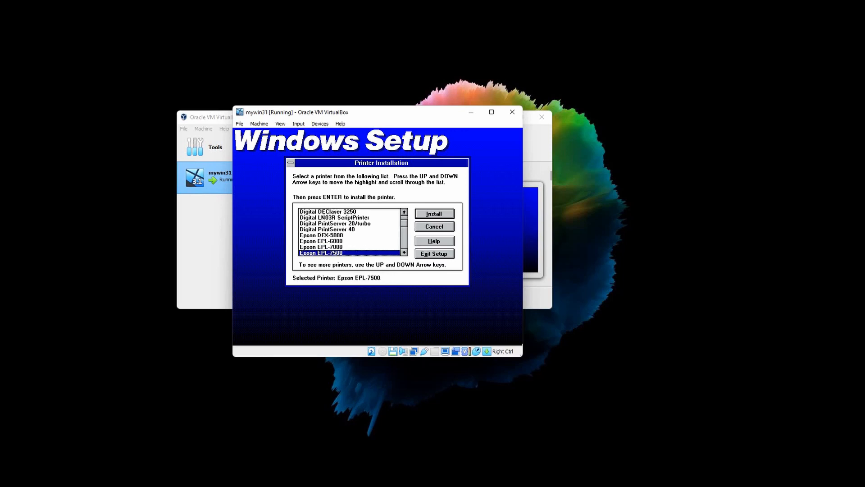
pyautogui.press('Down')
pyautogui.press('Down')
pyautogui.press('Down')
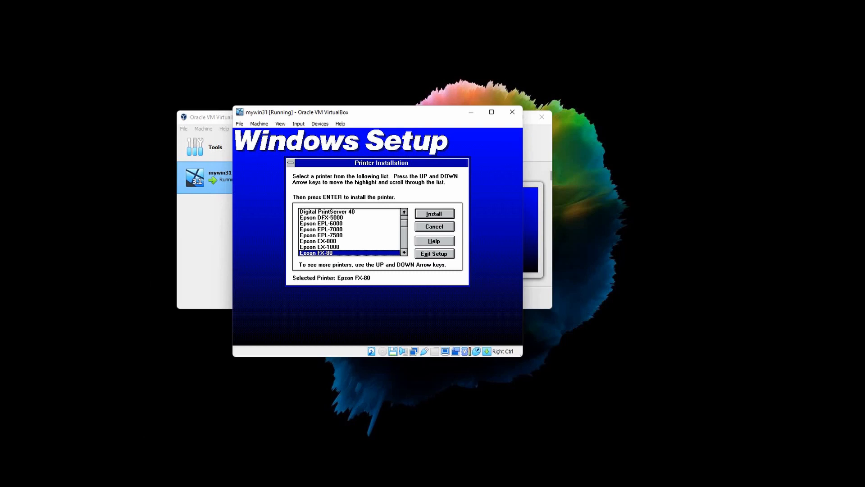
pyautogui.press('Control_R')
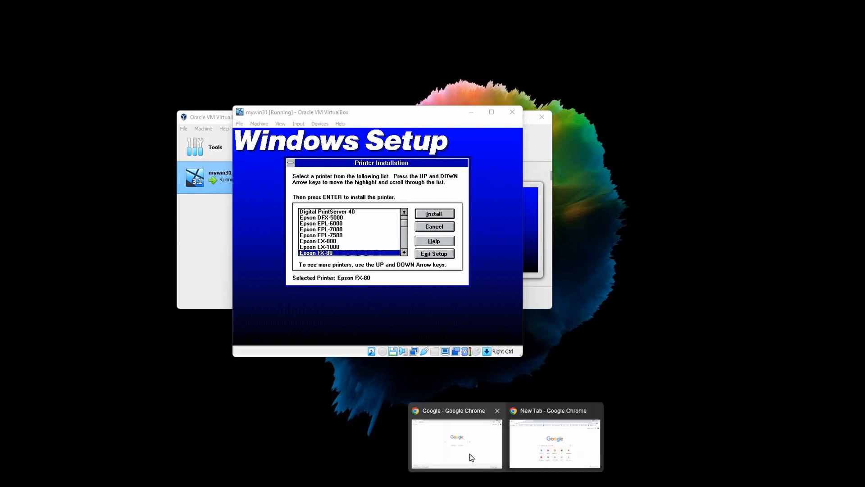
# Step: Switch to the Google window in Chrome and search for "epson epl-6000"
pyautogui.click(472, 456)
pyautogui.moveTo(347, 22); pyautogui.dragTo(419, 170)
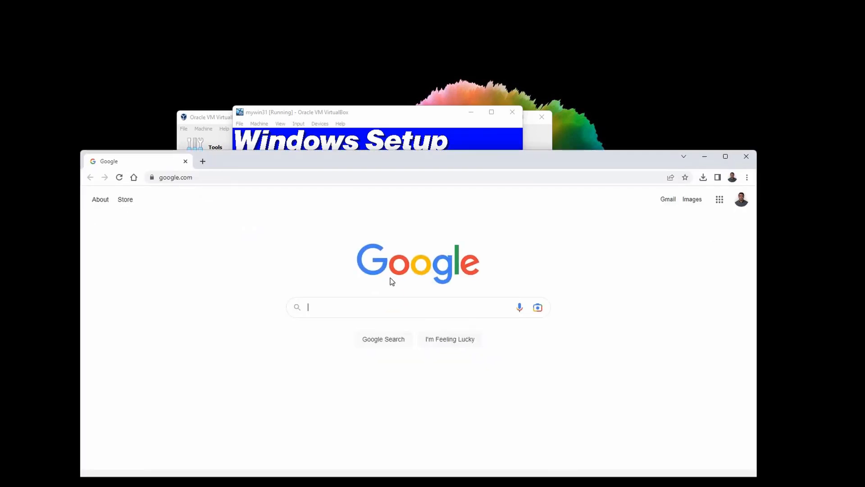
pyautogui.write('epson ')
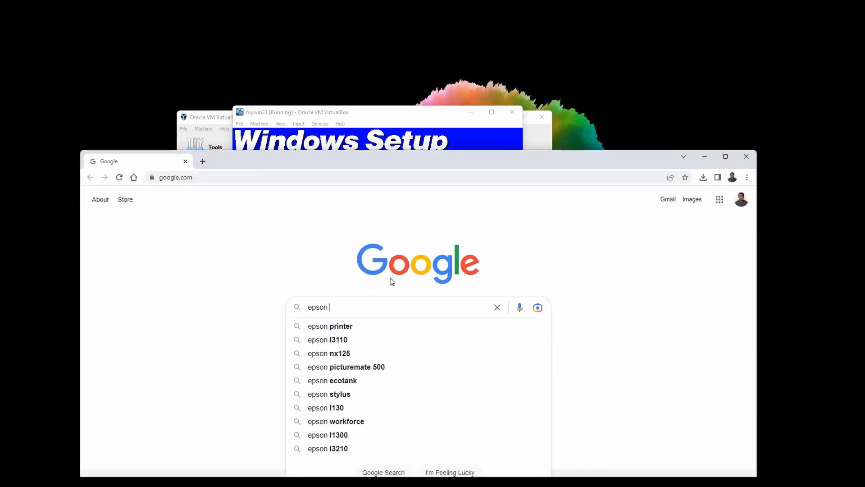
pyautogui.write('epl-600')
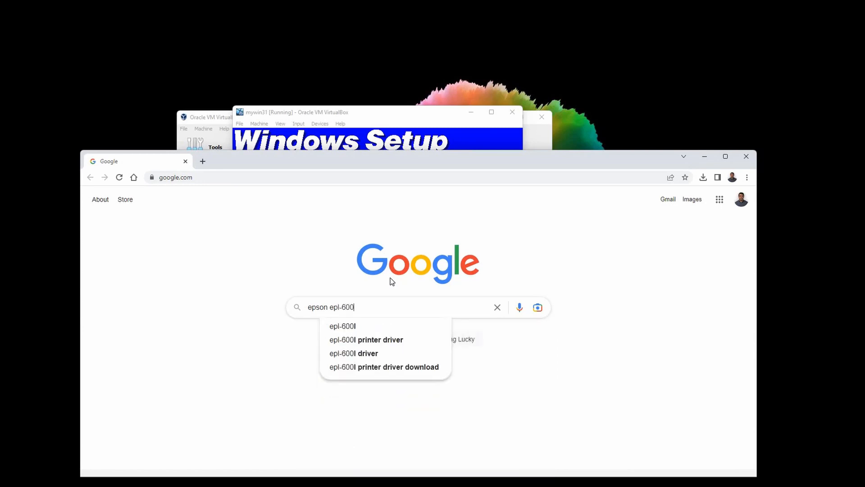
pyautogui.write('0')
pyautogui.press('Return')
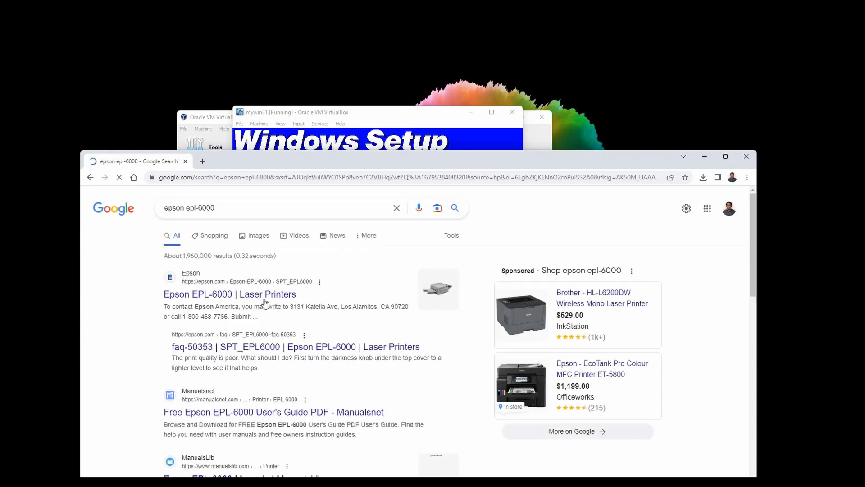
# Step: Show the image results for the Epson EPL-6000 search and look through the printer pictures
pyautogui.click(268, 243)
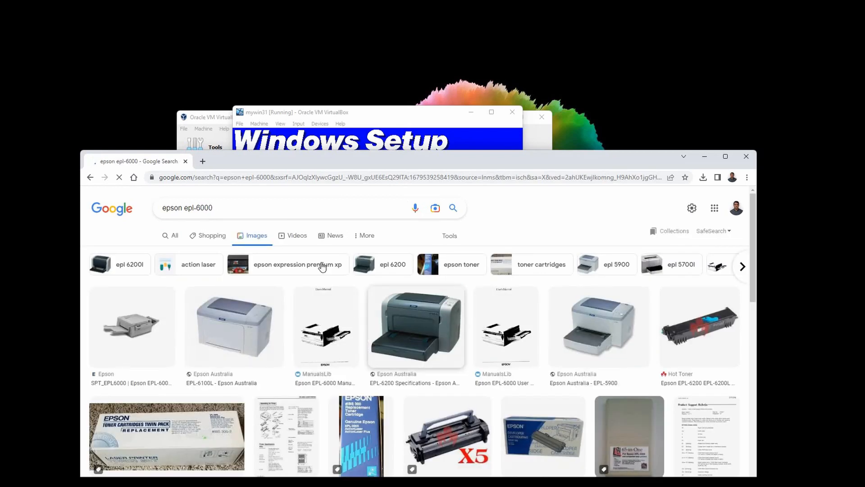
pyautogui.moveTo(269, 163); pyautogui.dragTo(332, 113)
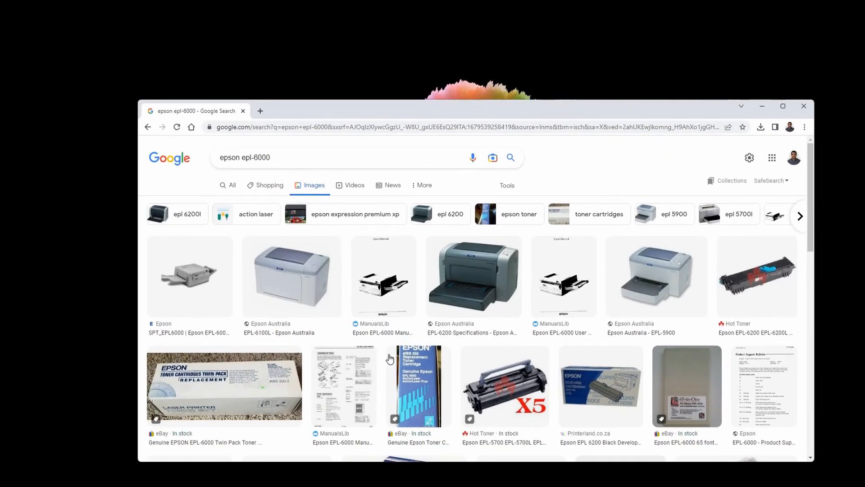
pyautogui.scroll(-5, 390, 358)
pyautogui.scroll(-4, 390, 357)
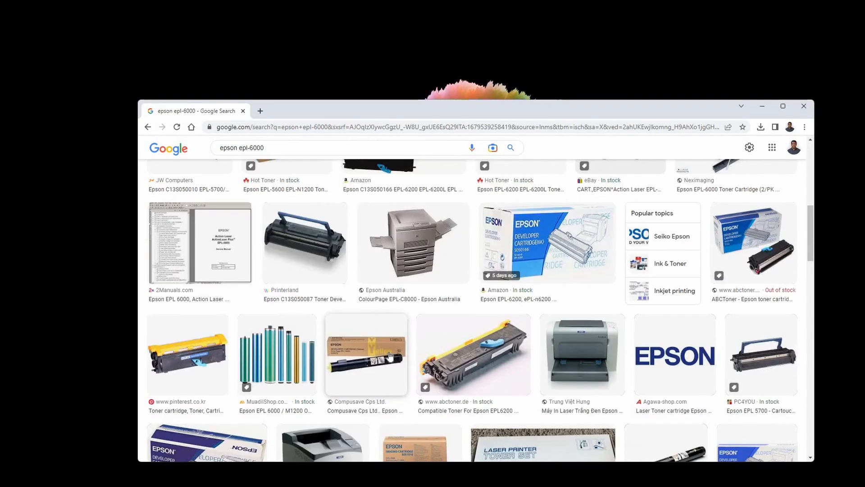
pyautogui.scroll(9, 390, 356)
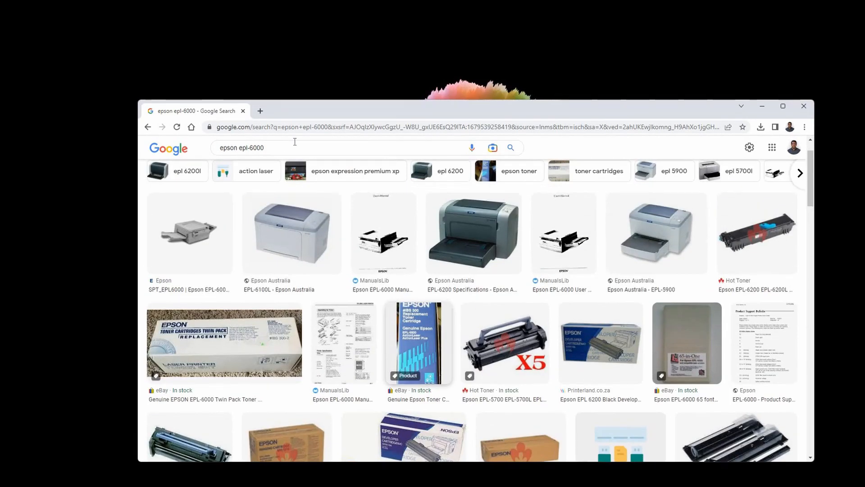
# Step: Return to the mywin31 virtual machine, capture the mouse and keyboard, and select Epson JX-80 in the Printer Installation list
pyautogui.moveTo(428, 110); pyautogui.dragTo(669, 176)
pyautogui.click(312, 117)
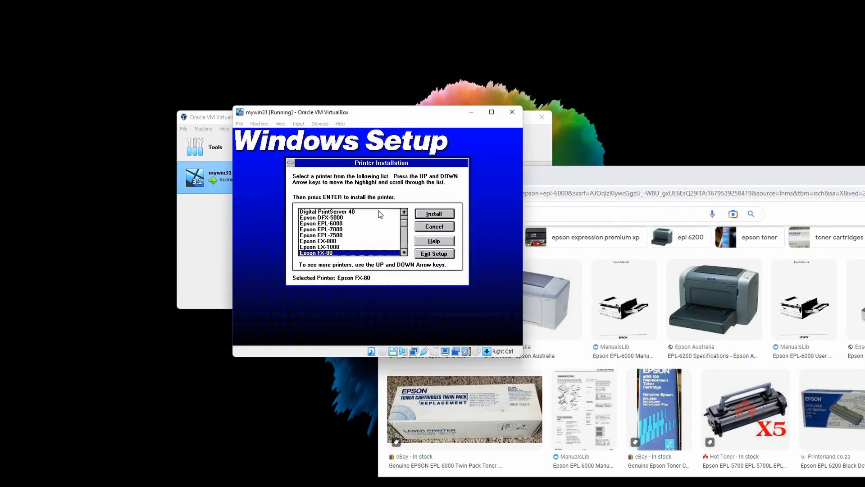
pyautogui.click(407, 255)
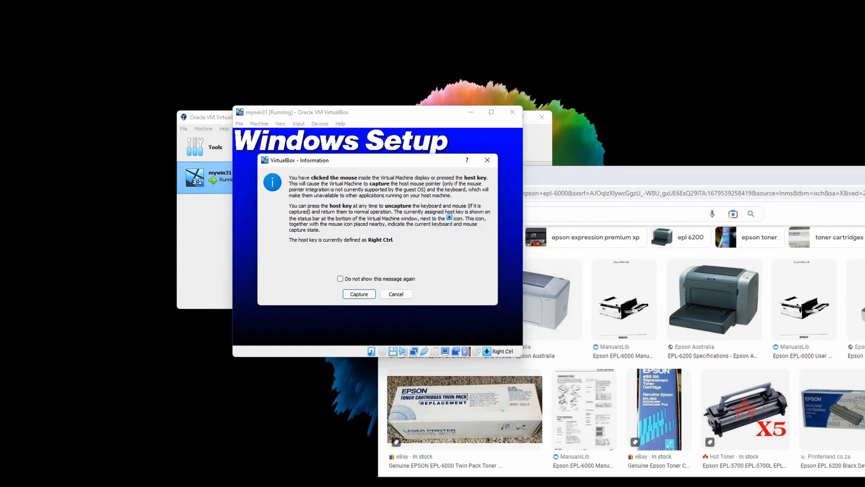
pyautogui.click(360, 294)
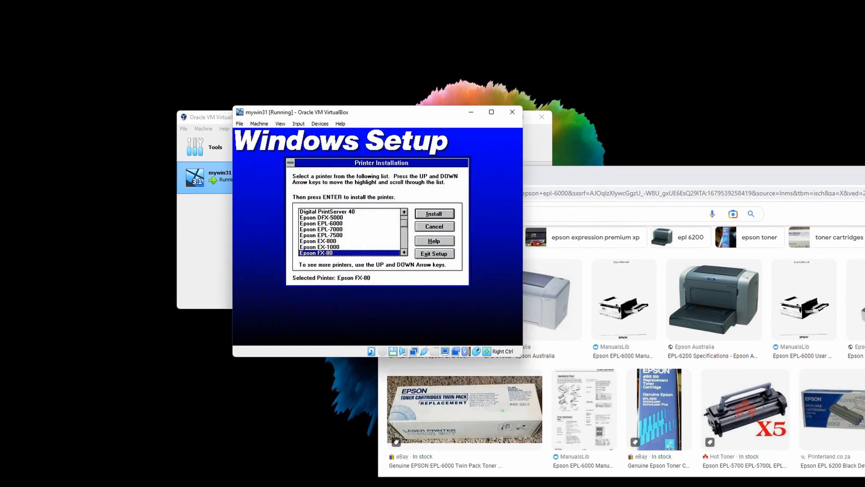
pyautogui.press('Down')
pyautogui.press('Down')
pyautogui.press('Down')
pyautogui.press('Down')
pyautogui.press('Down')
pyautogui.press('Down')
pyautogui.press('Down')
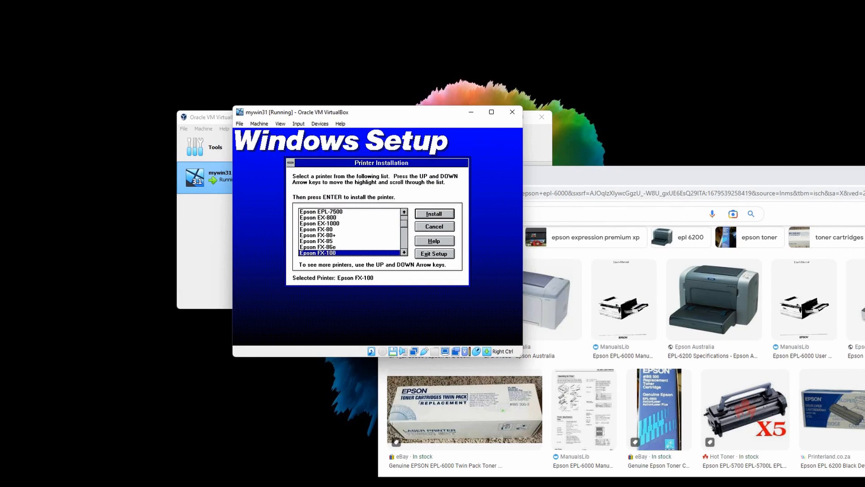
pyautogui.press('Down')
pyautogui.press('Down')
pyautogui.press('Down')
pyautogui.press('Down')
pyautogui.press('Down')
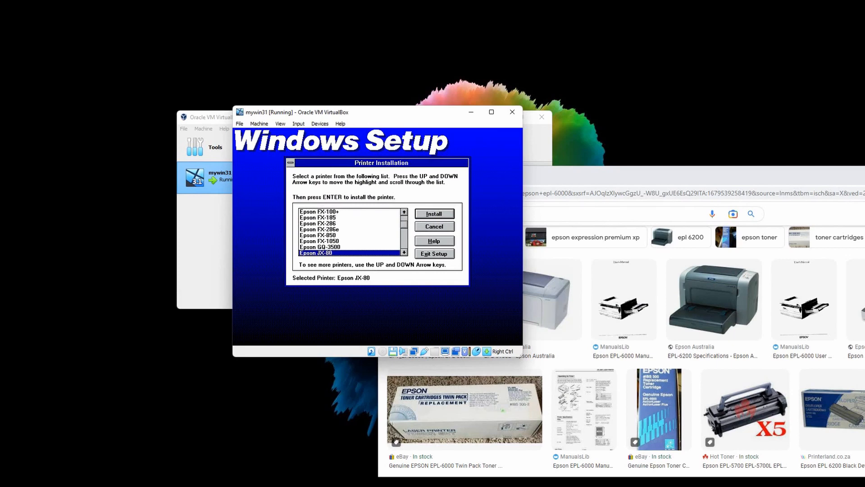
pyautogui.press('Down')
pyautogui.press('Up')
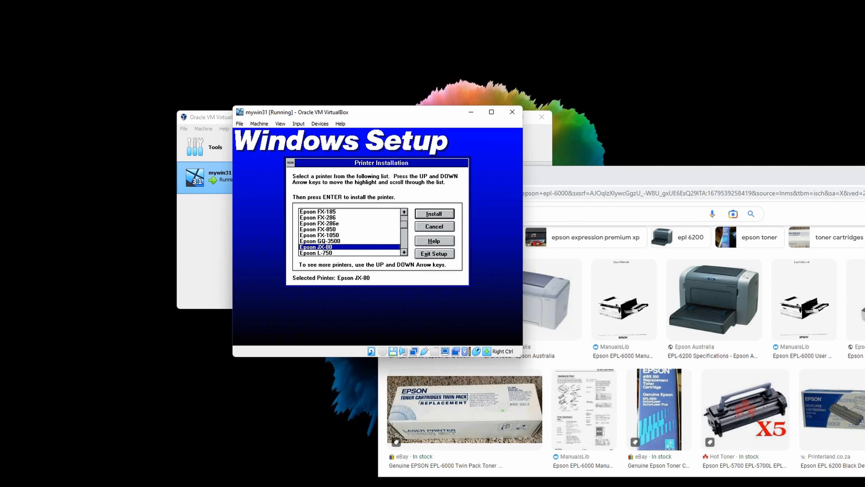
# Step: Switch back to Chrome and search Google Images for "epson jx-80"
pyautogui.click(553, 174)
pyautogui.moveTo(505, 214); pyautogui.dragTo(482, 218)
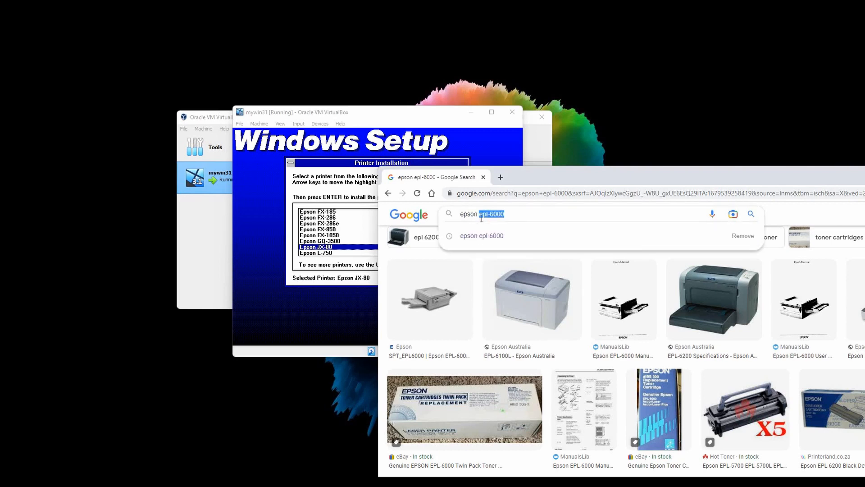
pyautogui.write('jx')
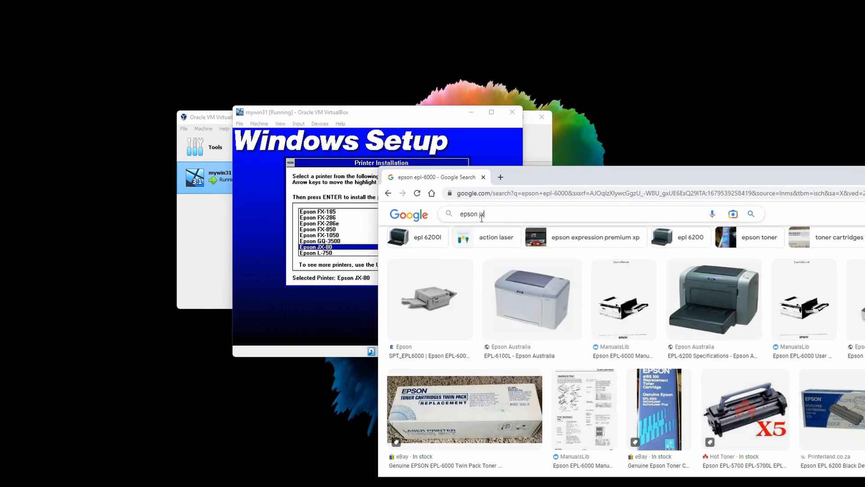
pyautogui.write('-80')
pyautogui.press('Return')
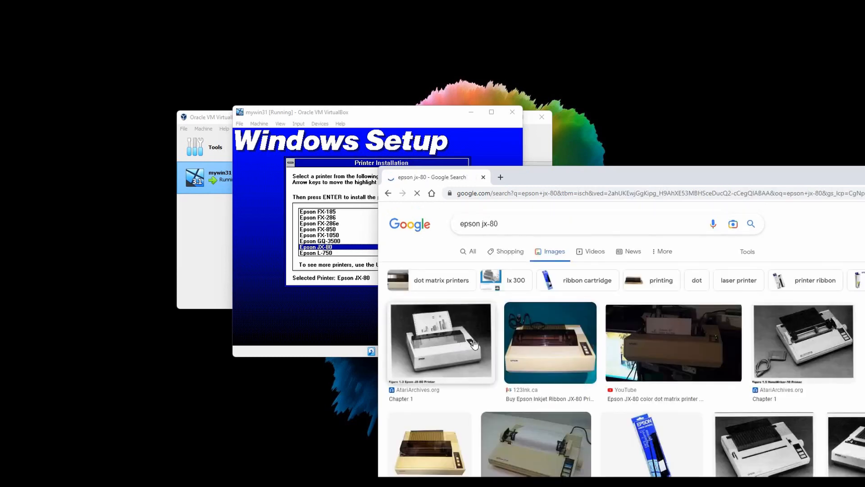
# Step: Examine the Epson JX-80 image results for pictures of the printer and related models
pyautogui.scroll(-2, 479, 334)
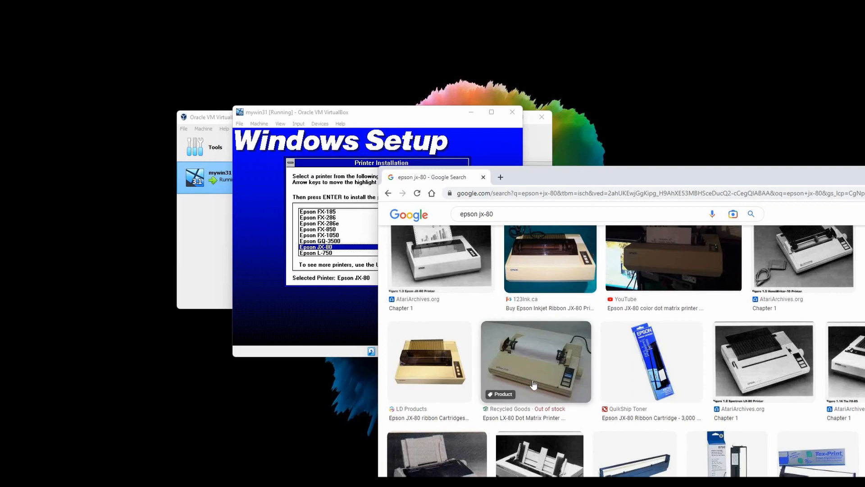
pyautogui.scroll(-5, 533, 384)
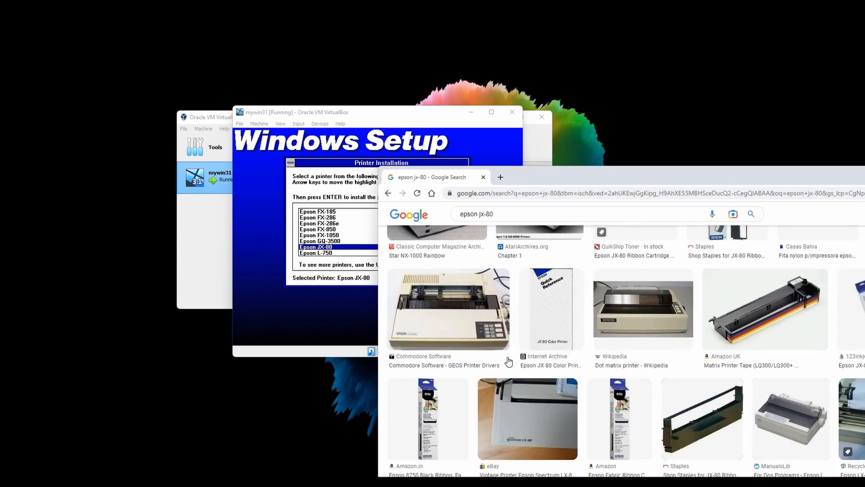
pyautogui.scroll(-5, 508, 361)
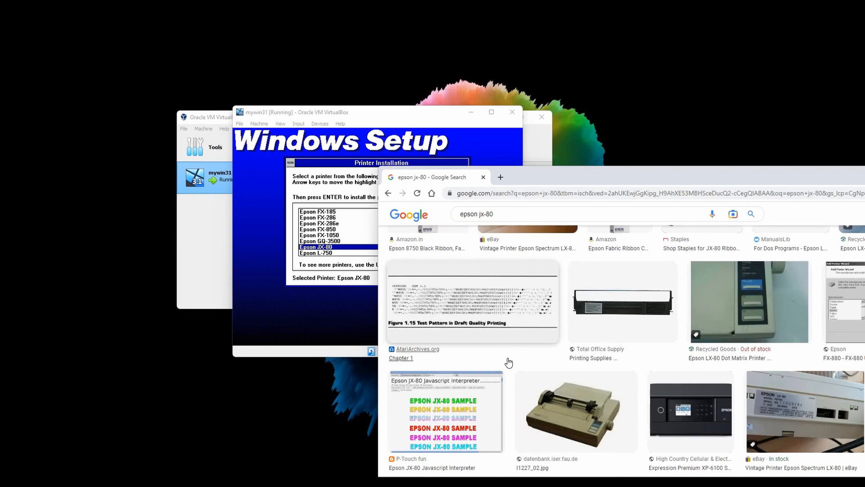
pyautogui.scroll(-4, 509, 361)
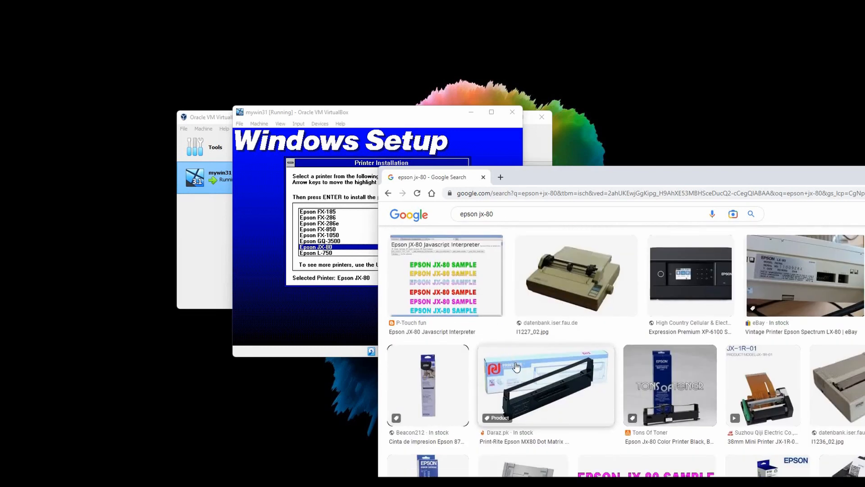
pyautogui.scroll(5, 630, 372)
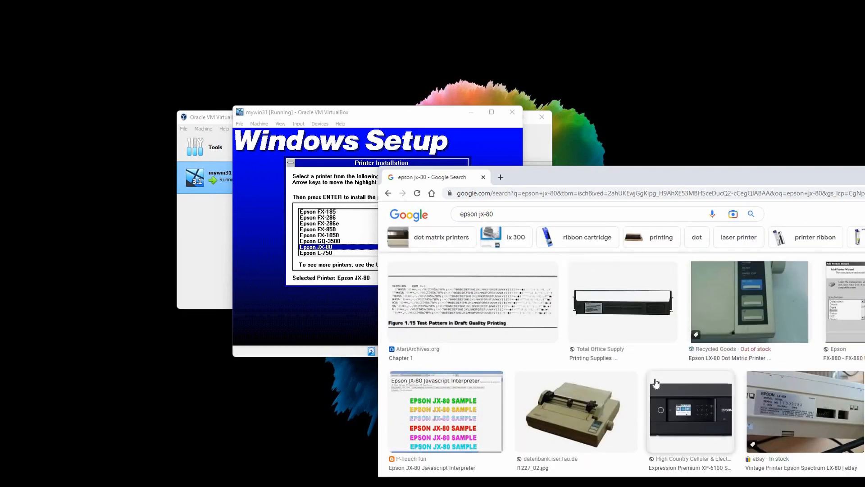
pyautogui.moveTo(629, 173); pyautogui.dragTo(431, 112)
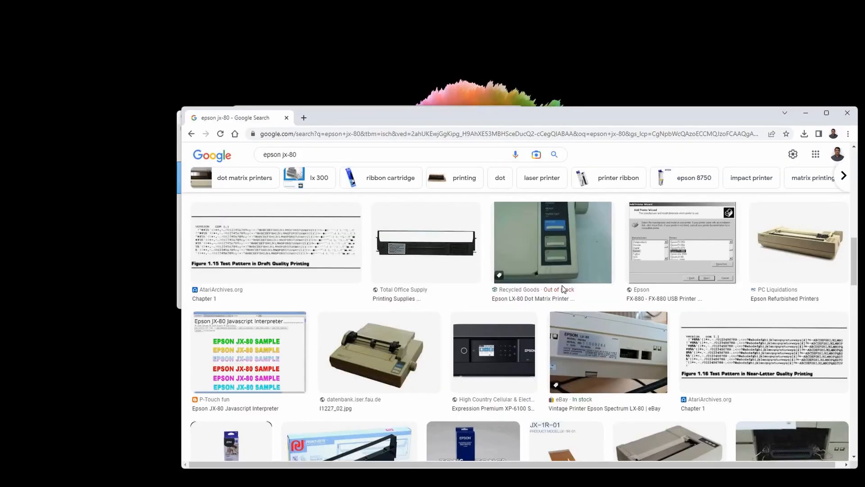
pyautogui.scroll(-2, 563, 292)
pyautogui.scroll(-8, 563, 292)
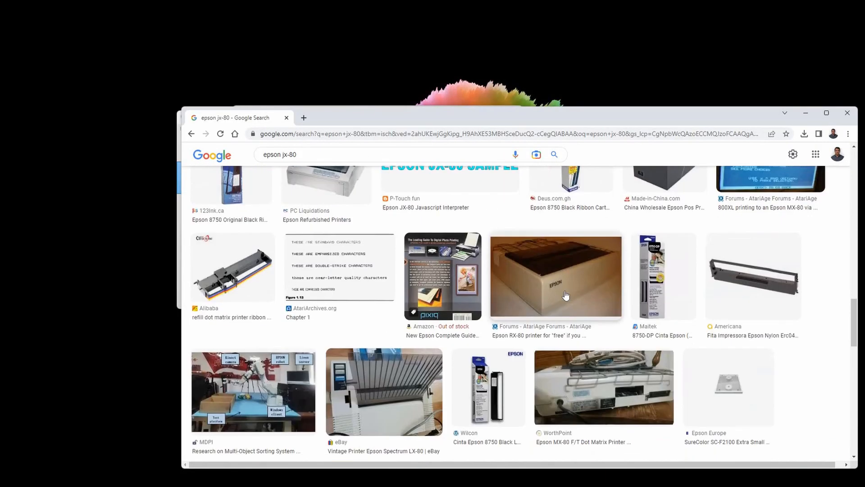
pyautogui.scroll(-2, 564, 294)
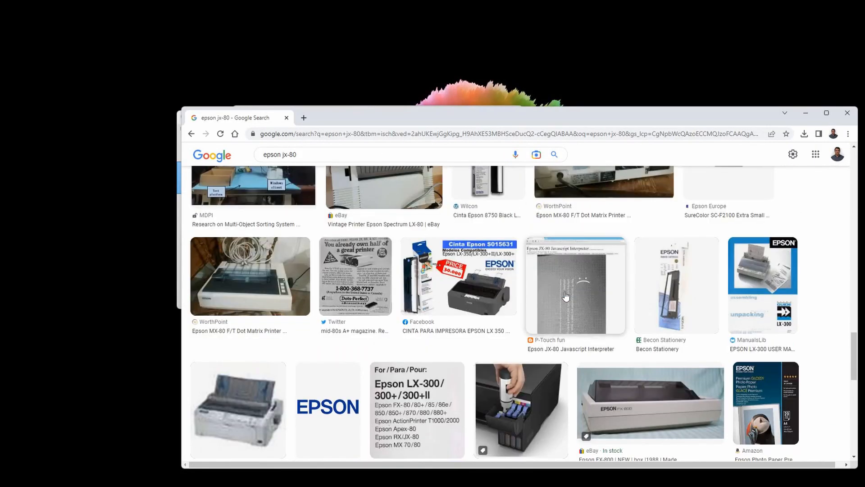
pyautogui.scroll(-6, 566, 296)
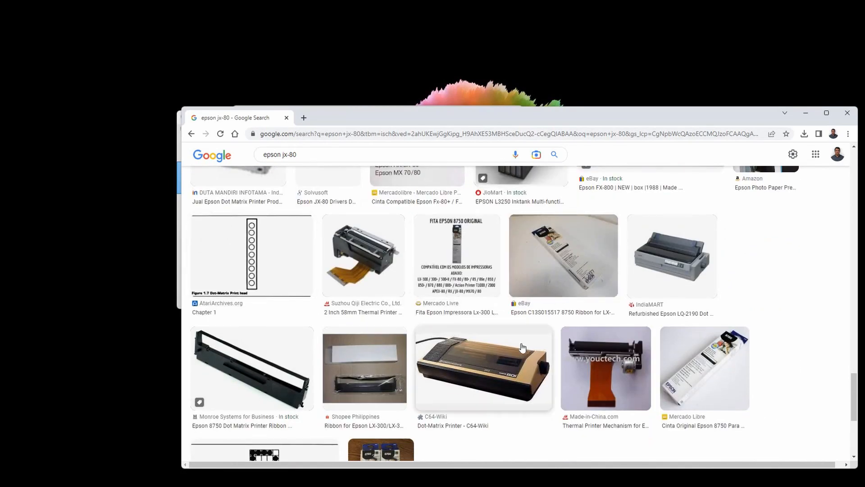
pyautogui.scroll(-4, 522, 347)
pyautogui.scroll(10, 521, 351)
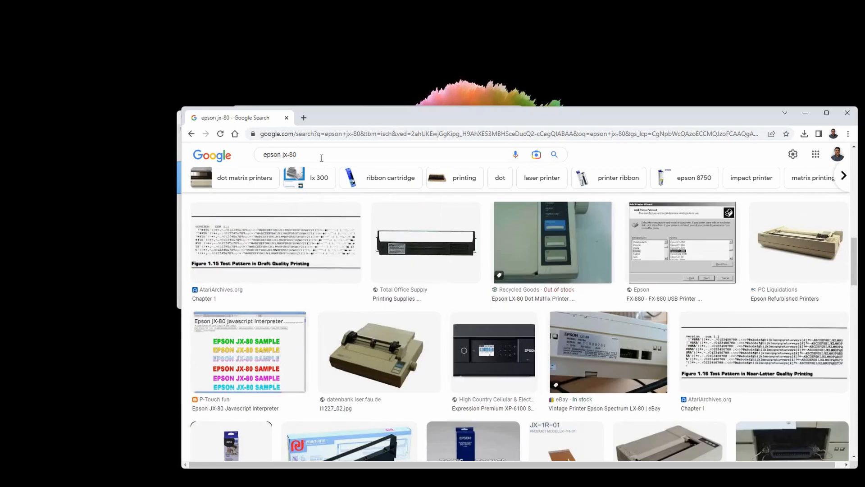
# Step: Refine the image search to "epson jx-80 port" and look through the results for the printer's connection port
pyautogui.click(321, 158)
pyautogui.write('port')
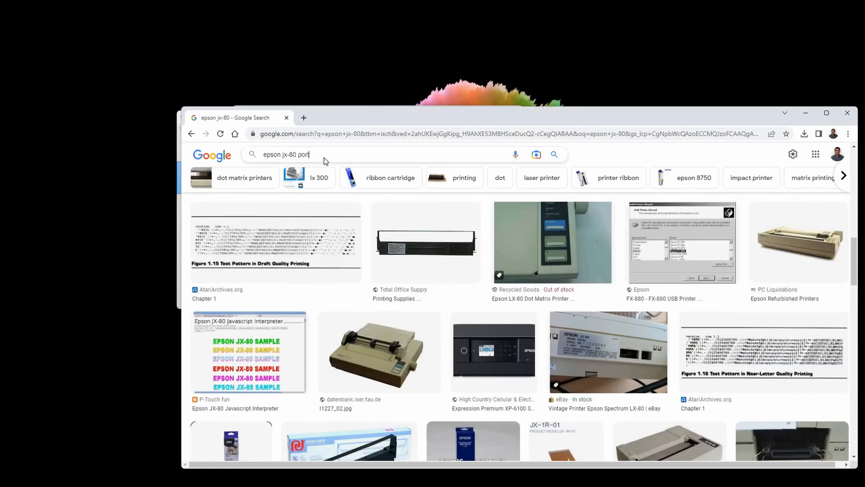
pyautogui.press('Return')
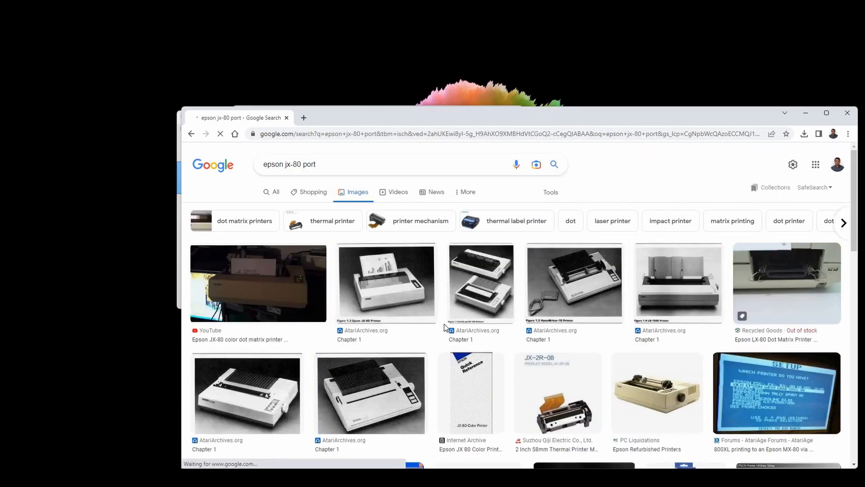
pyautogui.scroll(-5, 444, 325)
pyautogui.scroll(-10, 446, 327)
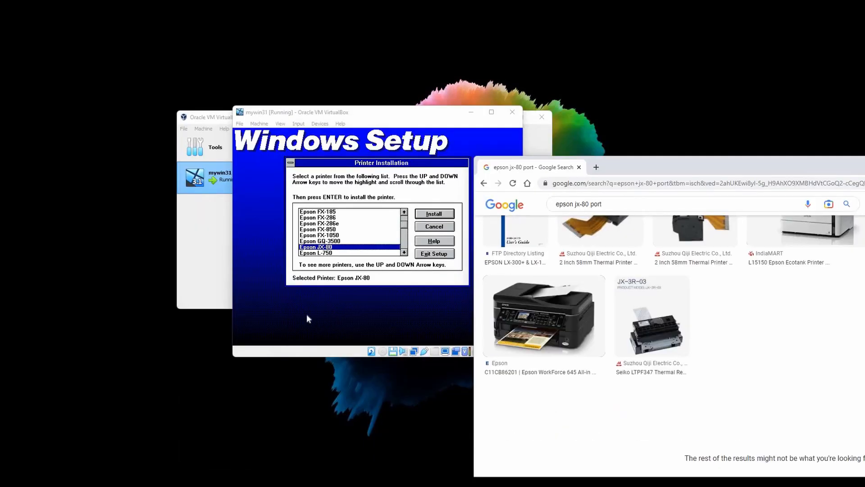
# Step: Return to the mywin31 virtual machine, capture the mouse and keyboard, and select HP DeskJet 500 in the Printer Installation list
pyautogui.click(404, 251)
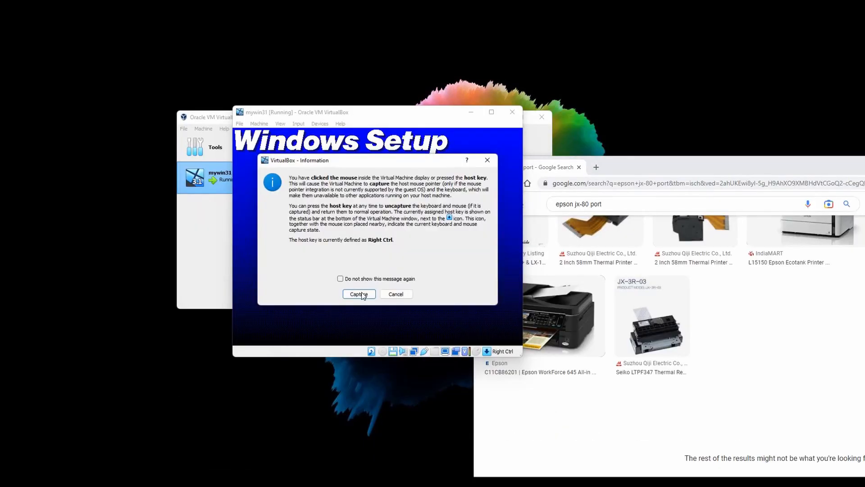
pyautogui.click(359, 295)
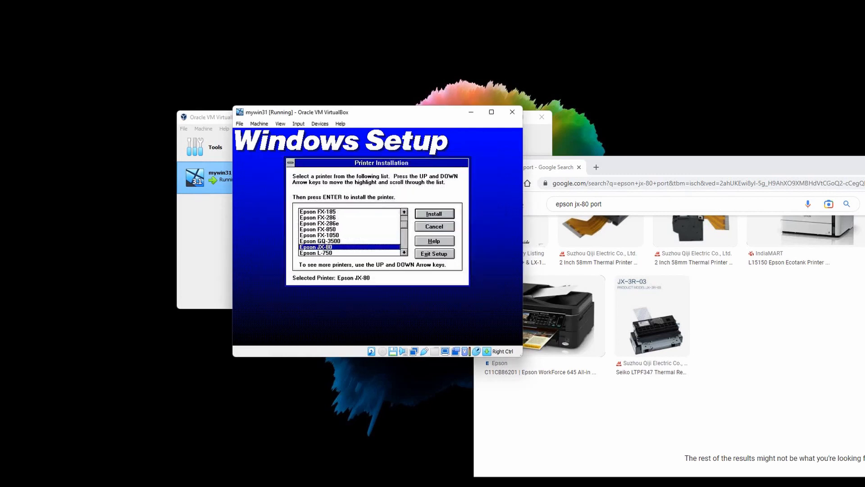
pyautogui.press('Down')
pyautogui.press('Down')
pyautogui.press('Down')
pyautogui.press('Down')
pyautogui.press('Down')
pyautogui.press('Down')
pyautogui.press('Down')
pyautogui.press('Down')
pyautogui.press('Down')
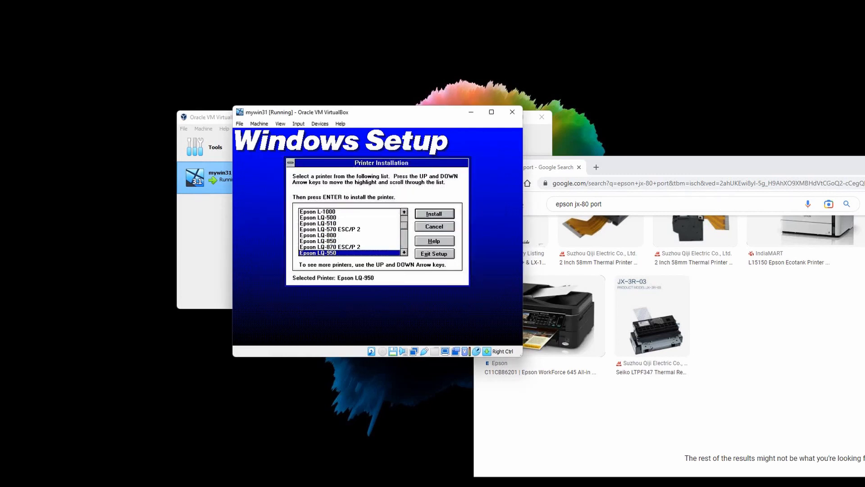
pyautogui.press('Down')
pyautogui.press('Down')
pyautogui.press('Down')
pyautogui.press('Down')
pyautogui.press('Down')
pyautogui.press('Down')
pyautogui.press('Down')
pyautogui.press('Down')
pyautogui.press('Down')
pyautogui.press('Down')
pyautogui.press('Down')
pyautogui.press('Down')
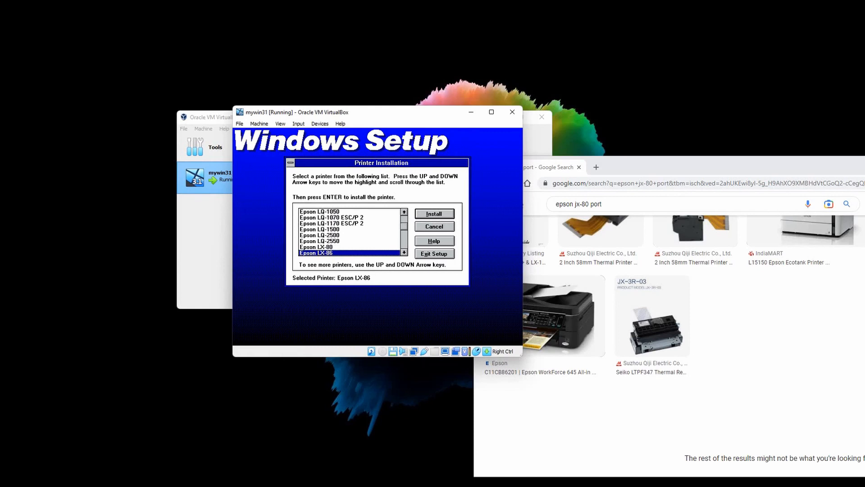
pyautogui.press('Down')
pyautogui.press('Down')
pyautogui.press('Down')
pyautogui.press('Down')
pyautogui.press('Down')
pyautogui.press('Down')
pyautogui.press('Down')
pyautogui.press('Down')
pyautogui.press('Down')
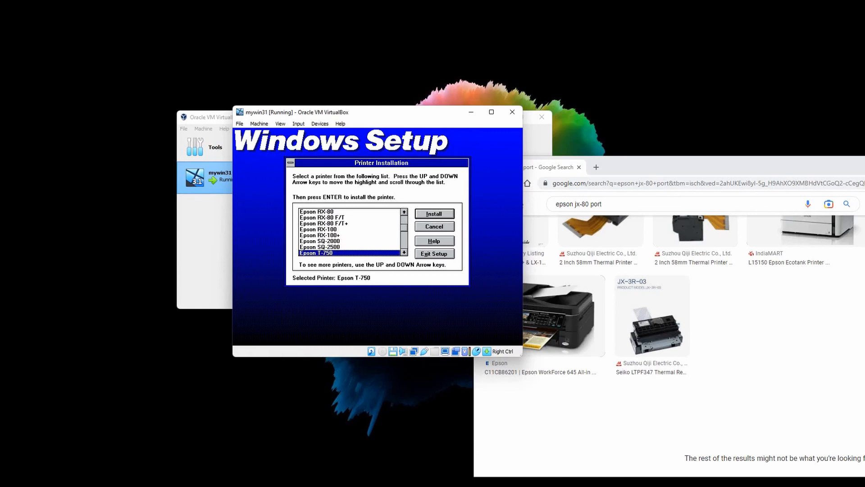
pyautogui.press('Down')
pyautogui.press('Down')
pyautogui.press('Down')
pyautogui.press('Down')
pyautogui.press('Down')
pyautogui.press('Down')
pyautogui.press('Down')
pyautogui.press('Down')
pyautogui.press('Down')
pyautogui.press('Down')
pyautogui.press('Down')
pyautogui.press('Down')
pyautogui.press('Down')
pyautogui.press('Down')
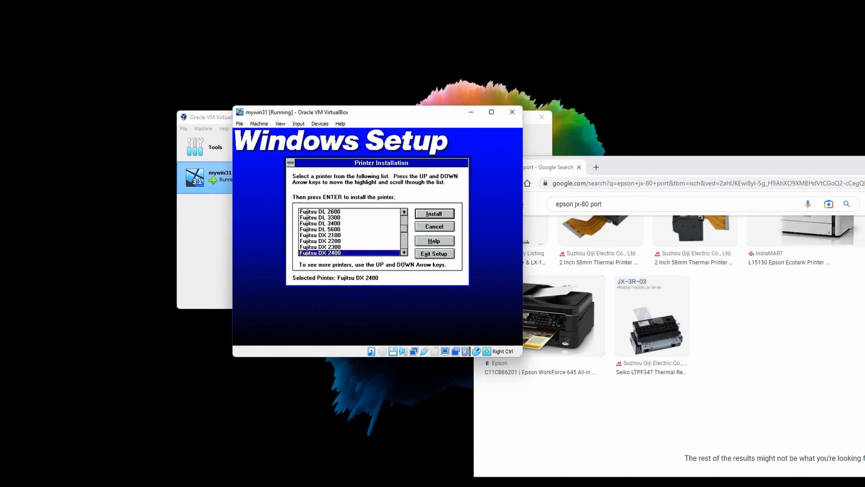
pyautogui.press('Down')
pyautogui.press('Down')
pyautogui.press('Down')
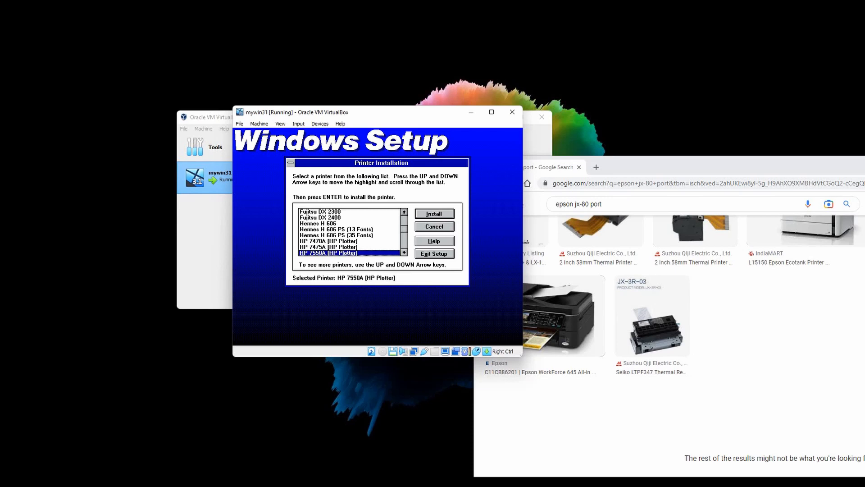
pyautogui.press('Down')
pyautogui.press('Down')
pyautogui.press('Down')
pyautogui.press('Down')
pyautogui.press('Down')
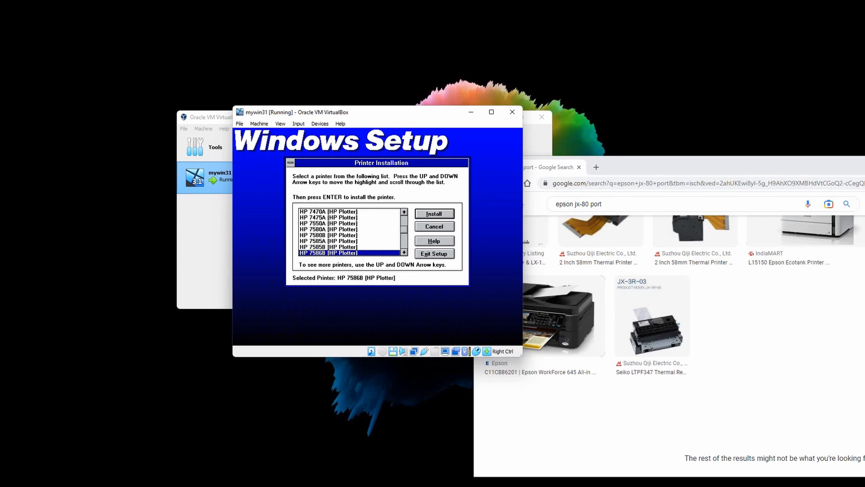
pyautogui.press('Down')
pyautogui.press('Down')
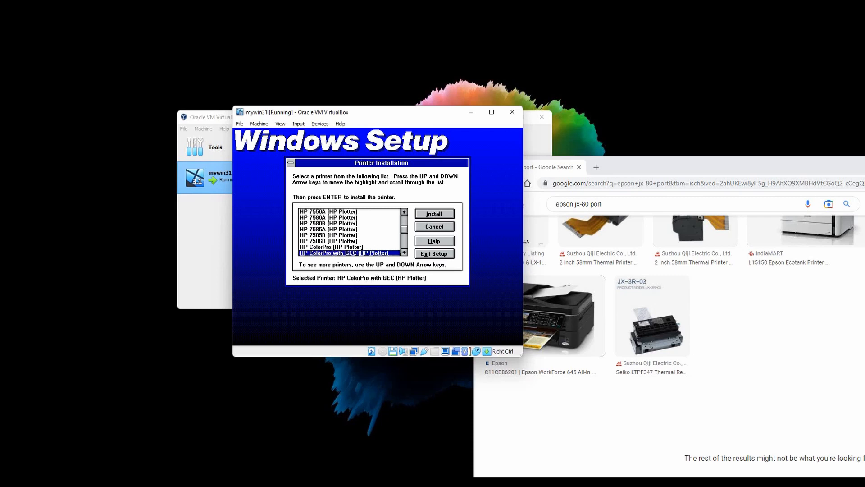
pyautogui.press('Down')
pyautogui.press('Down')
pyautogui.press('Down')
pyautogui.press('Down')
pyautogui.press('Up')
pyautogui.press('Up')
pyautogui.press('Up')
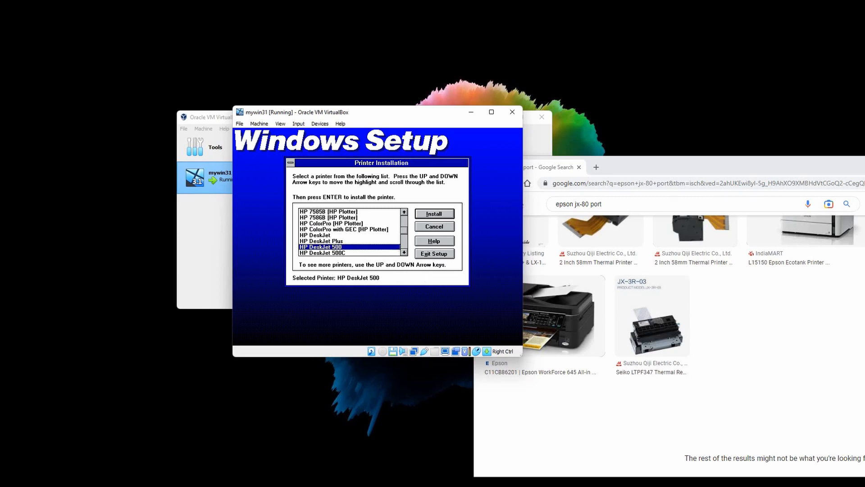
pyautogui.press('Down')
pyautogui.press('Down')
pyautogui.press('Down')
pyautogui.press('Down')
pyautogui.press('Down')
pyautogui.press('Down')
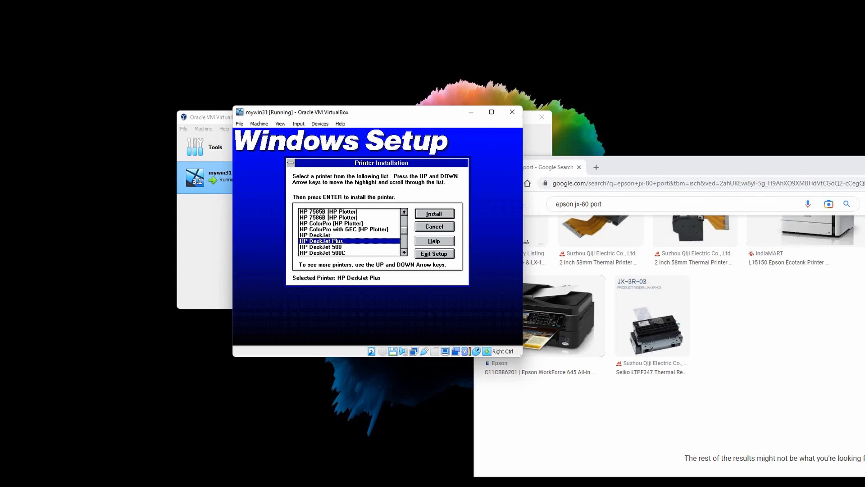
pyautogui.press('Up')
pyautogui.press('Up')
pyautogui.press('Up')
pyautogui.press('Up')
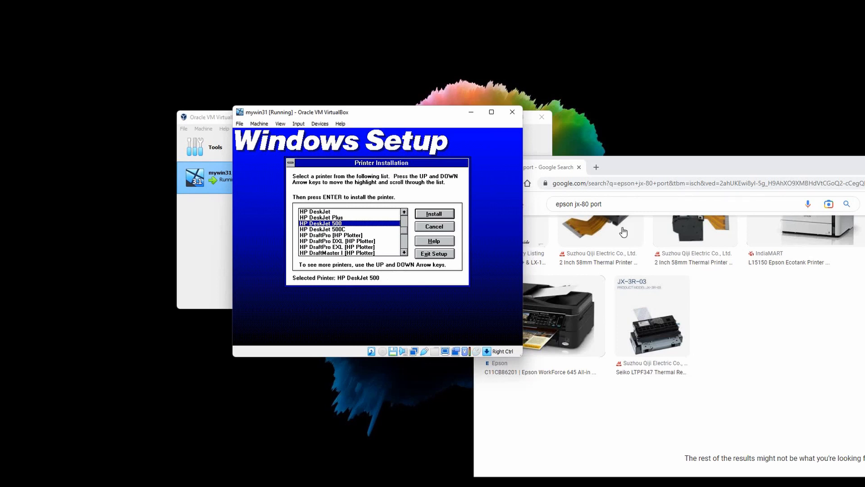
# Step: Switch to Chrome and search Google Images for "hp deskjet 500"
pyautogui.click(544, 201)
pyautogui.hotkey('ctrl', 'a')
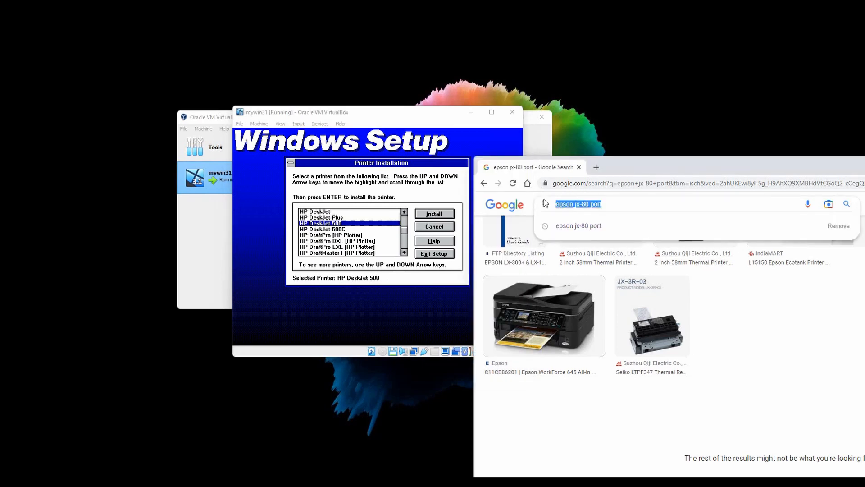
pyautogui.write('hp desk')
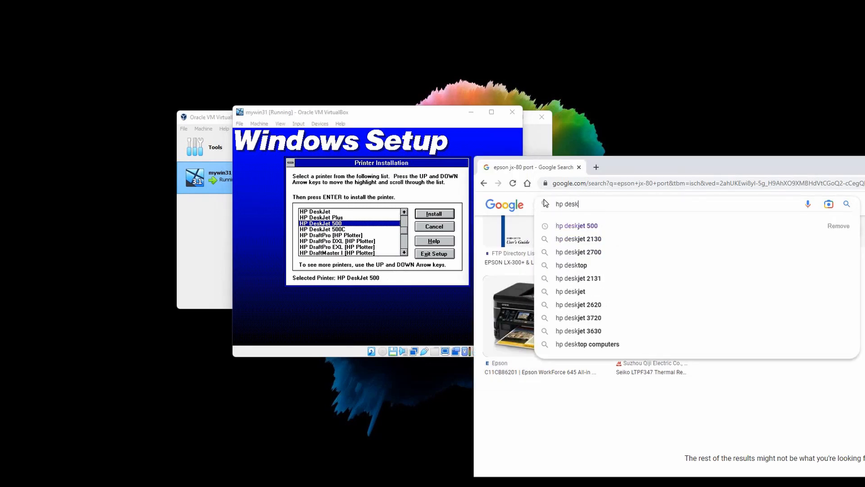
pyautogui.write('jet ')
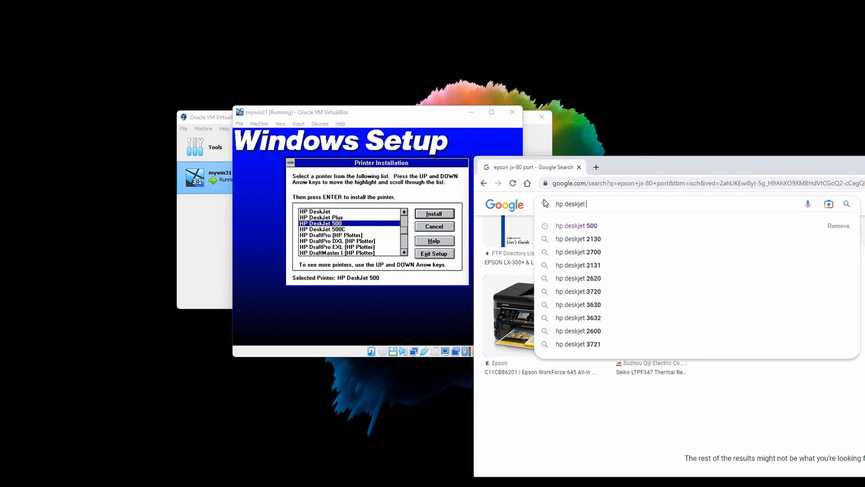
pyautogui.write('500')
pyautogui.press('Return')
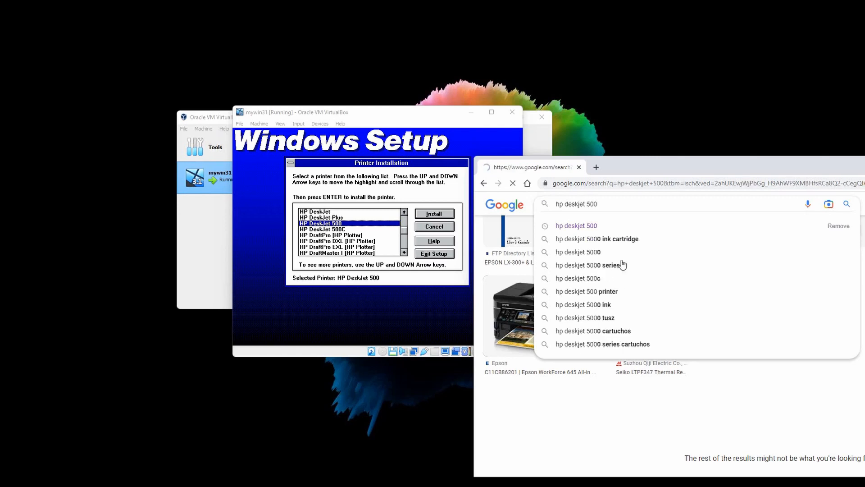
# Step: Examine the HP DeskJet 500 image results for pictures of the printer and related models
pyautogui.scroll(-1, 626, 339)
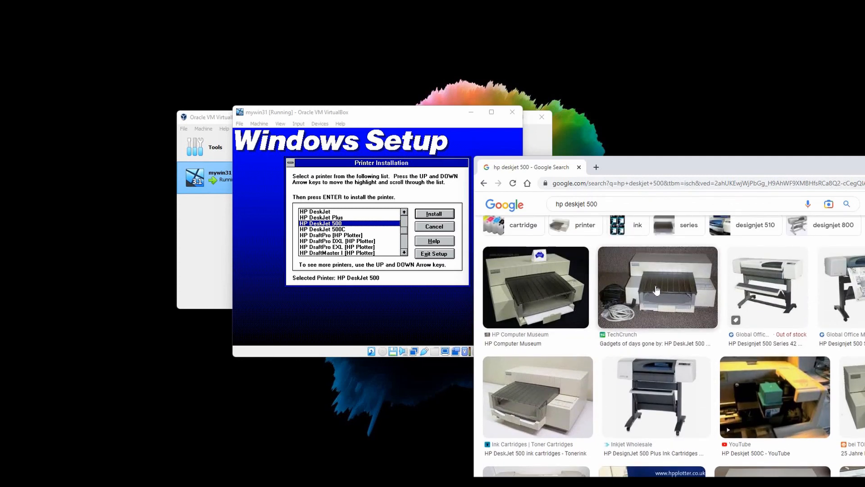
pyautogui.scroll(-2, 654, 289)
pyautogui.moveTo(648, 164); pyautogui.dragTo(459, 137)
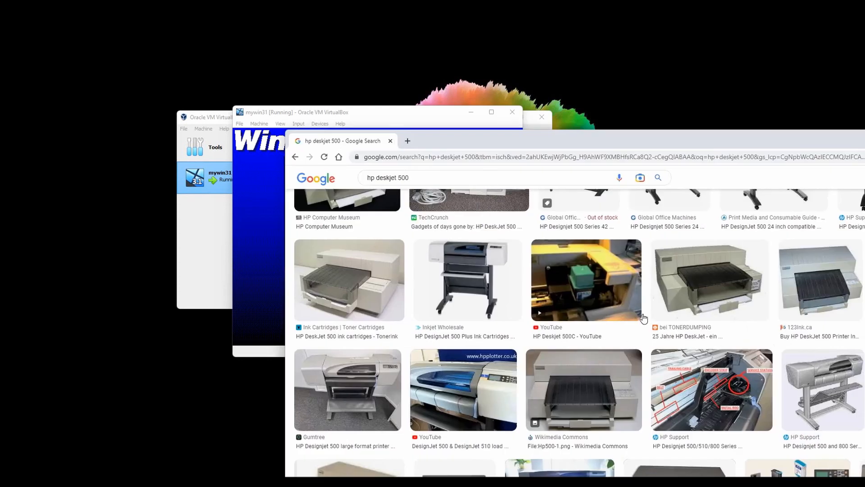
pyautogui.scroll(1, 654, 334)
pyautogui.scroll(-3, 655, 334)
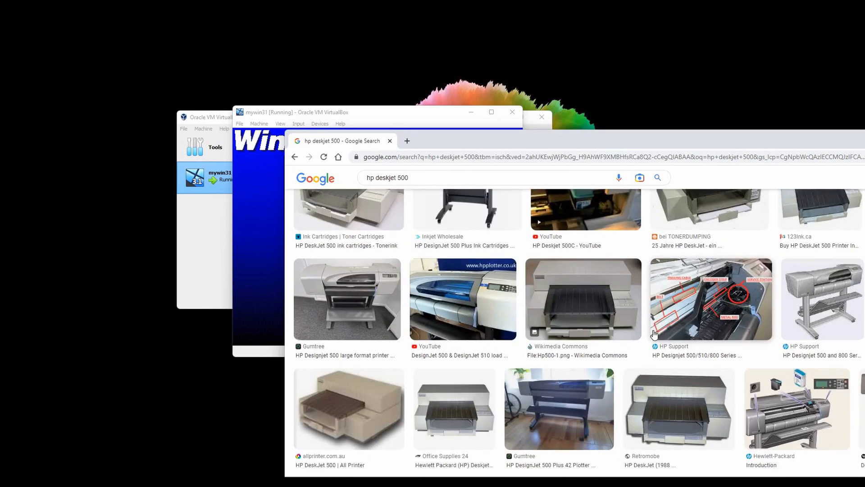
pyautogui.scroll(-9, 655, 334)
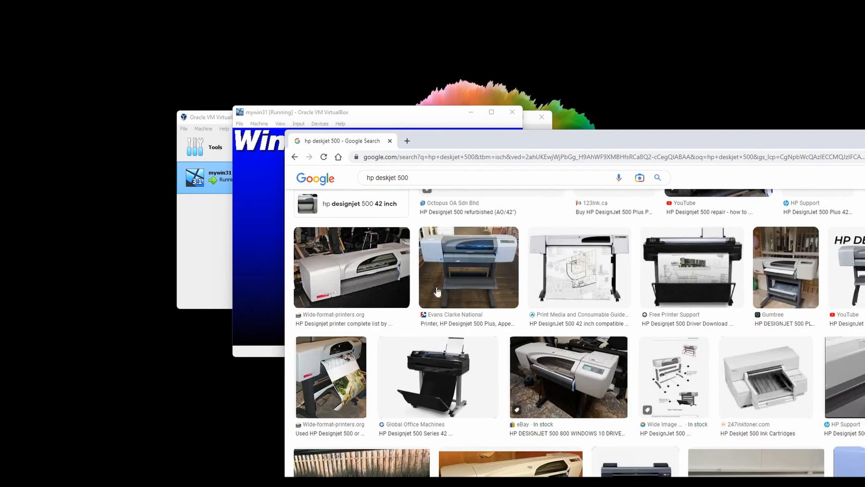
pyautogui.scroll(-4, 385, 354)
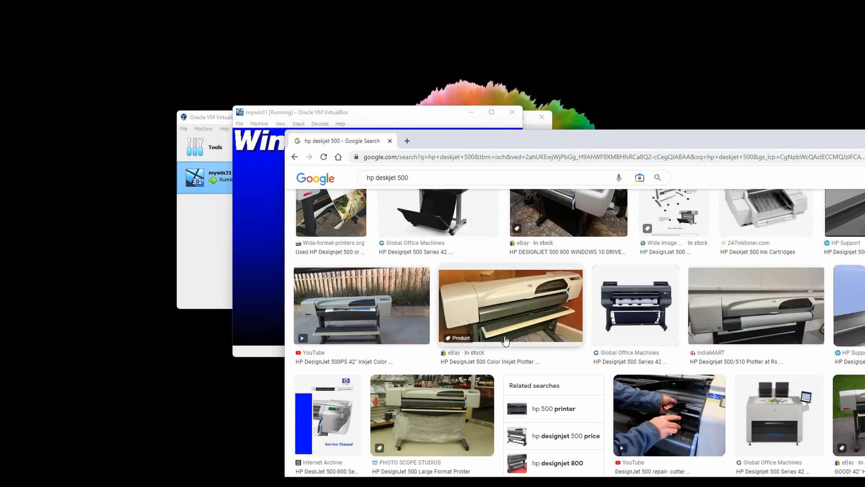
pyautogui.scroll(-3, 505, 343)
pyautogui.scroll(2, 507, 343)
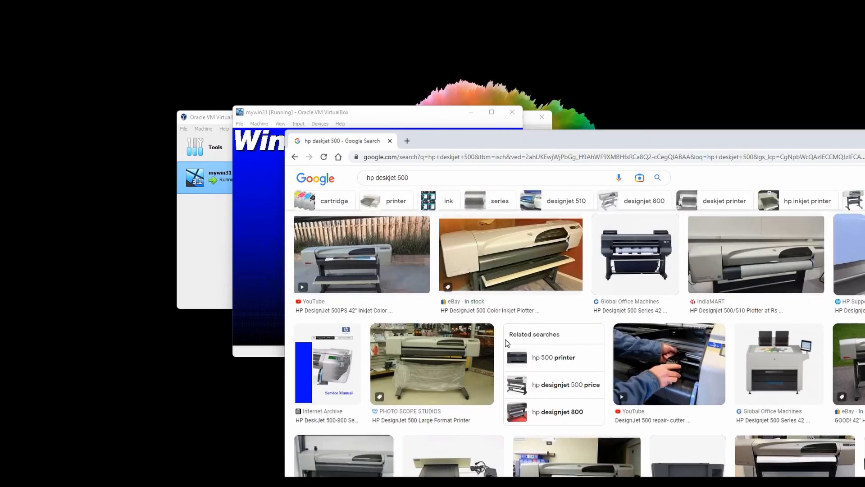
pyautogui.scroll(-4, 507, 342)
pyautogui.scroll(10, 514, 347)
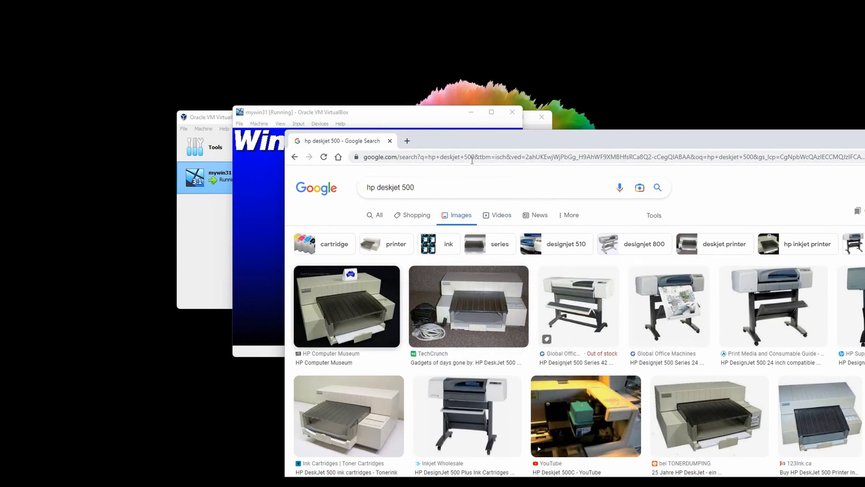
# Step: Move the Chrome window aside to uncover the mywin31 virtual machine, and capture the mouse and keyboard in it
pyautogui.moveTo(341, 139); pyautogui.dragTo(420, 135)
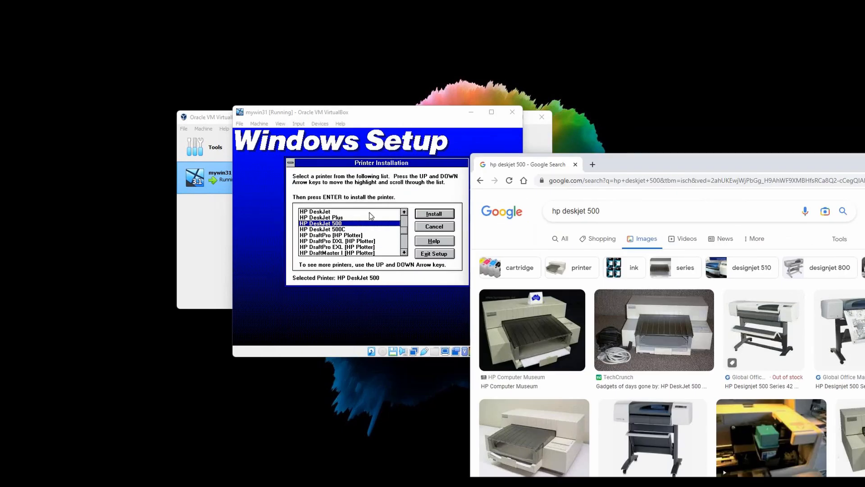
pyautogui.click(372, 217)
pyautogui.click(405, 249)
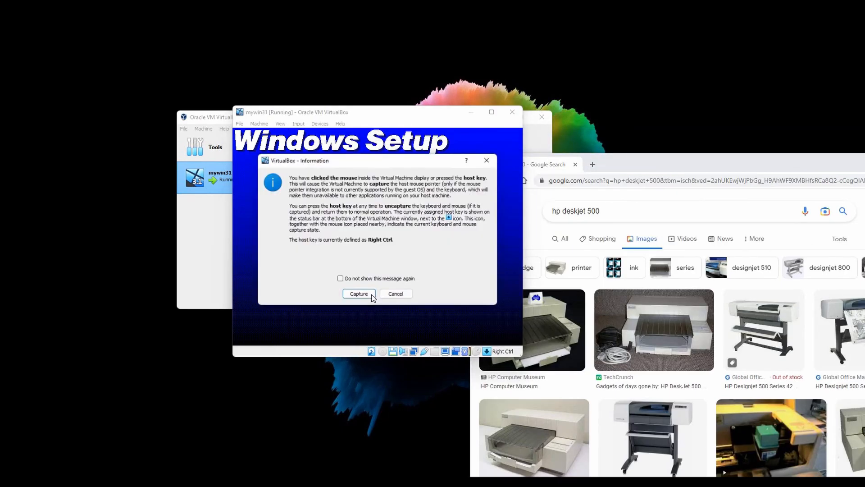
pyautogui.click(358, 294)
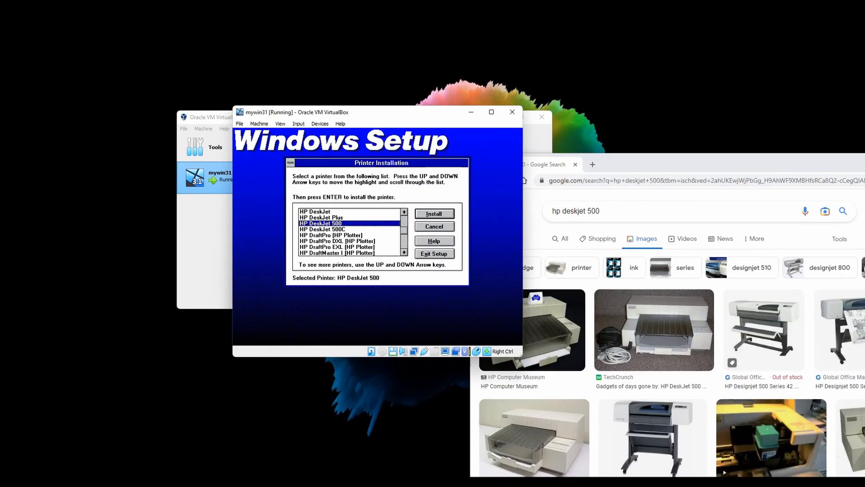
# Step: Browse past the HP LaserJet models in the Printer Installation list and select IBM LaserPrinter 4019 PS39
pyautogui.press('Down')
pyautogui.press('Down')
pyautogui.press('Down')
pyautogui.press('Down')
pyautogui.press('Down')
pyautogui.press('Down')
pyautogui.press('Down')
pyautogui.press('Down')
pyautogui.press('Down')
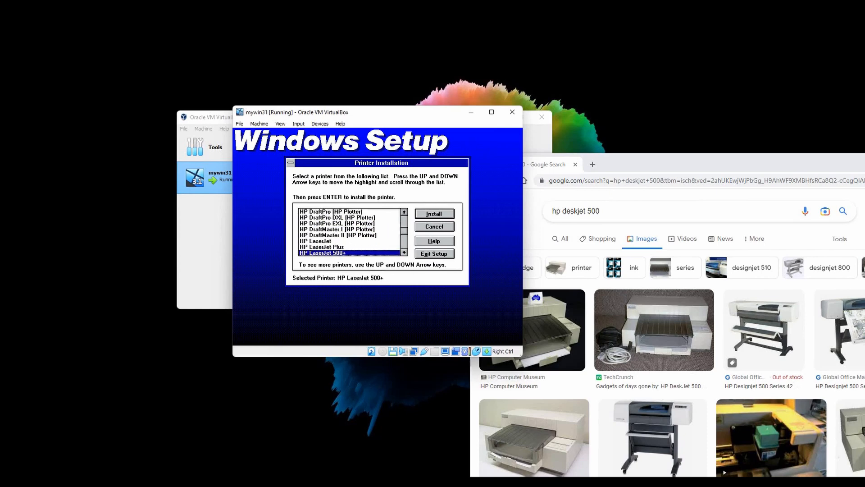
pyautogui.press('Down')
pyautogui.press('Down')
pyautogui.press('Down')
pyautogui.press('Down')
pyautogui.press('Down')
pyautogui.press('Down')
pyautogui.press('Down')
pyautogui.press('Down')
pyautogui.press('Down')
pyautogui.press('Down')
pyautogui.press('Down')
pyautogui.press('Down')
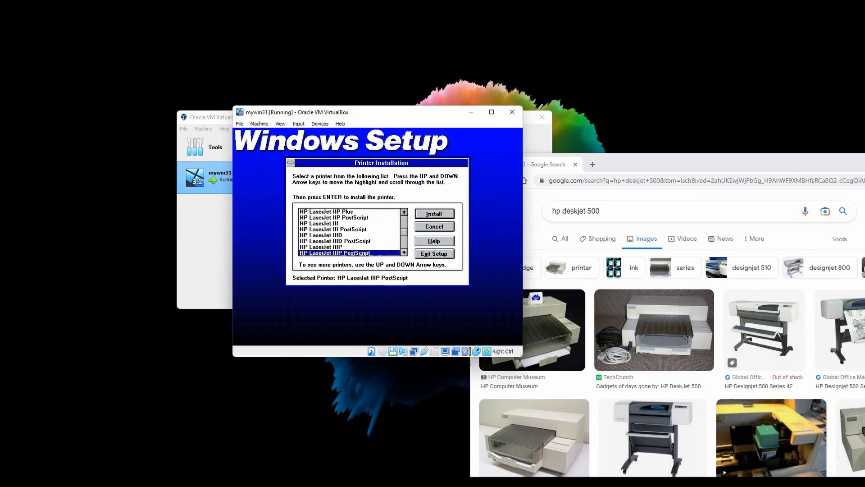
pyautogui.press('Down')
pyautogui.press('Down')
pyautogui.press('Down')
pyautogui.press('Down')
pyautogui.press('Down')
pyautogui.press('Down')
pyautogui.press('Down')
pyautogui.press('Down')
pyautogui.press('Down')
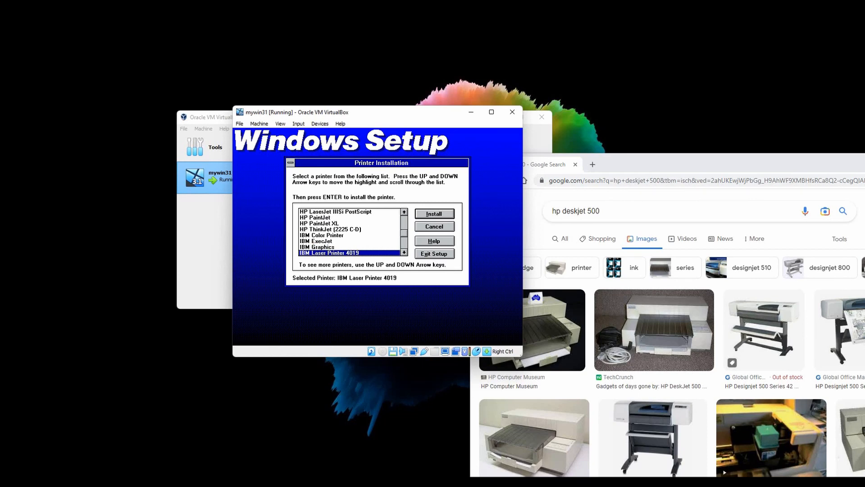
pyautogui.press('Down')
pyautogui.press('Up')
pyautogui.press('Up')
pyautogui.press('Up')
pyautogui.press('Up')
pyautogui.press('Up')
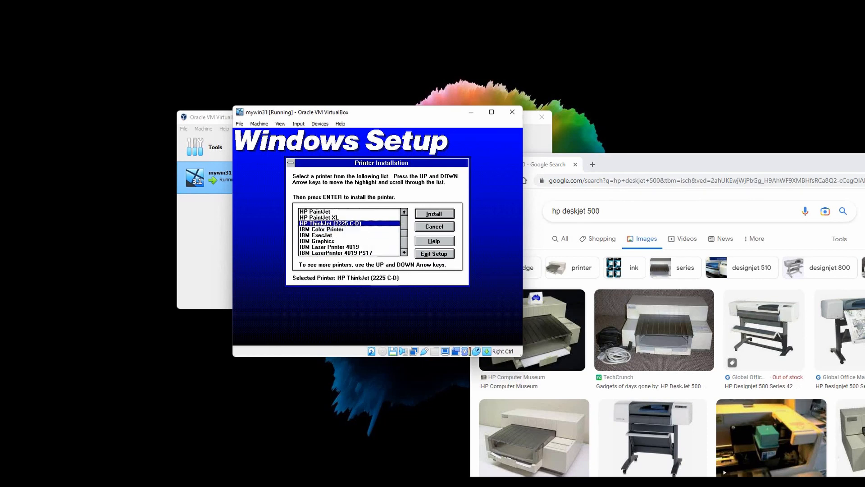
pyautogui.press('Down')
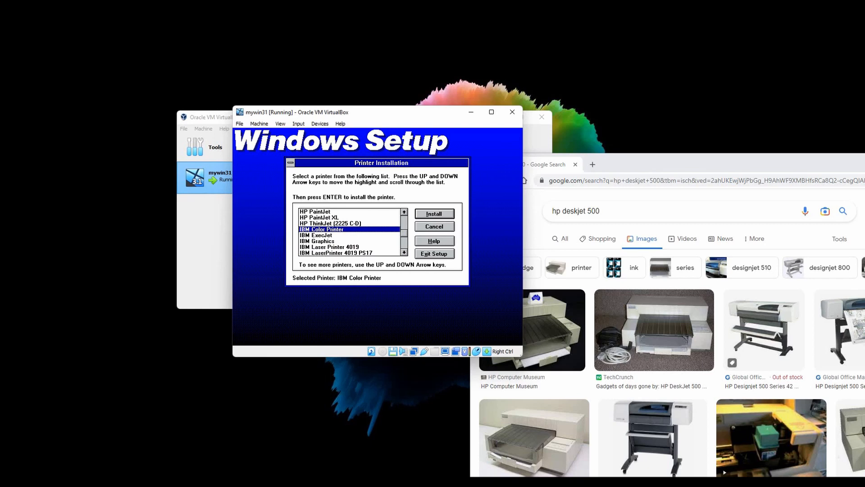
pyautogui.press('Down')
pyautogui.press('Down')
pyautogui.press('Down')
pyautogui.press('Down')
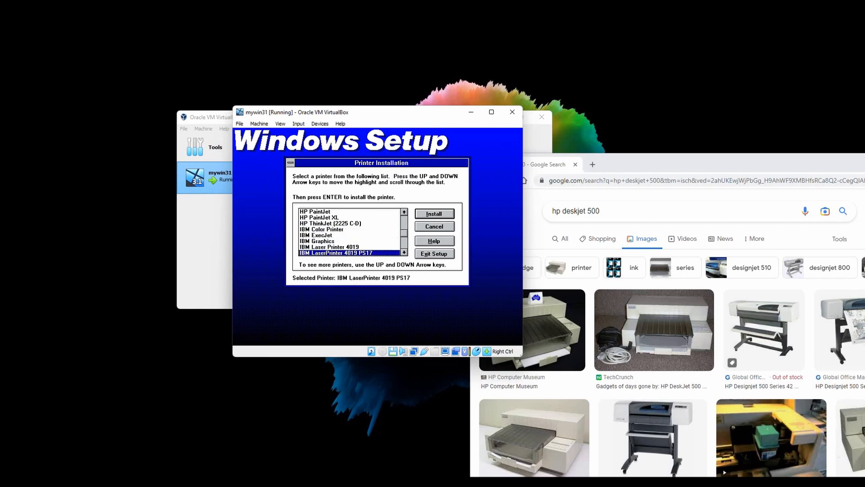
pyautogui.press('Down')
pyautogui.press('Down')
pyautogui.press('Down')
pyautogui.press('Down')
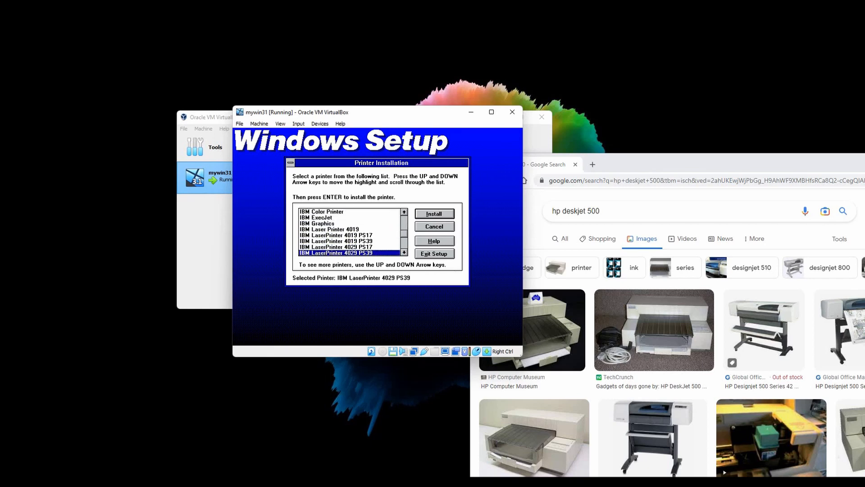
pyautogui.press('Up')
pyautogui.press('Up')
pyautogui.press('Up')
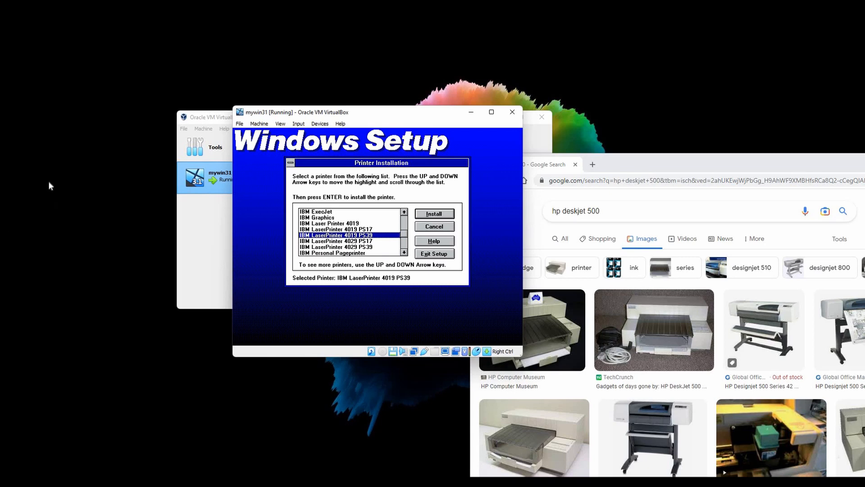
# Step: Switch to Chrome, search Google Images for "ibm laserprinter 4019 ps39", and follow the suggested spelling "ibm laser printer 4019 ps 39"
pyautogui.click(608, 210)
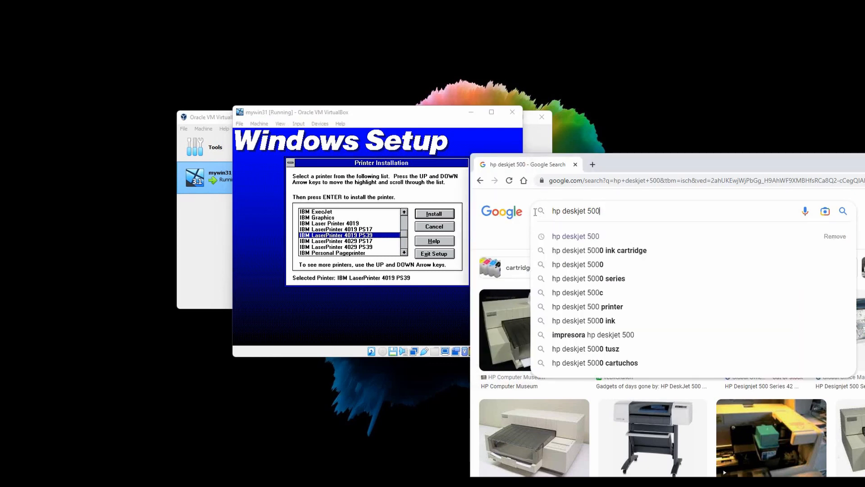
pyautogui.hotkey('ctrl', 'a')
pyautogui.write('ibm ')
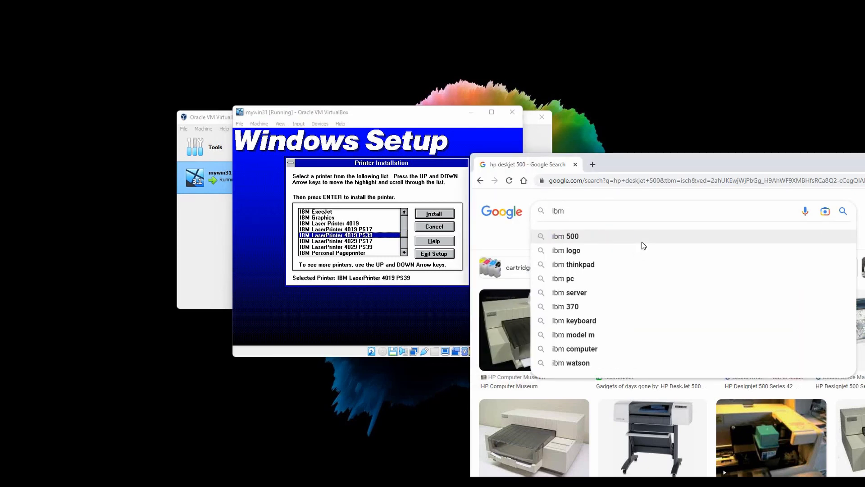
pyautogui.write('las')
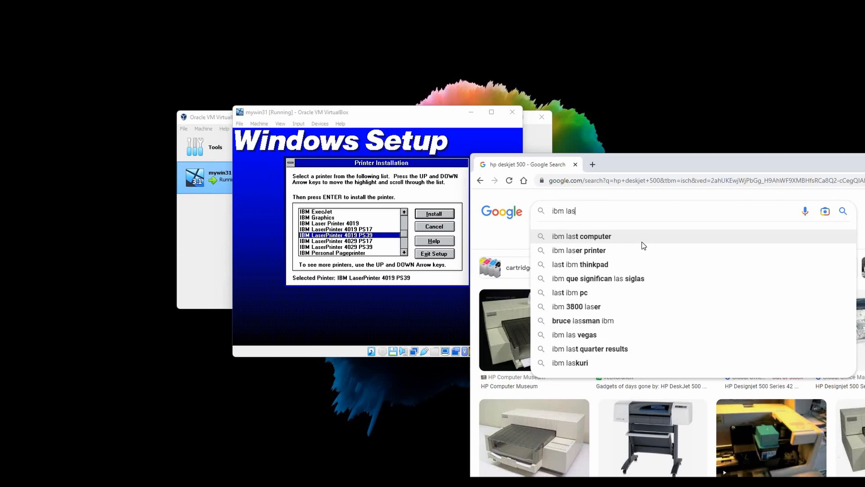
pyautogui.write('erprinter ')
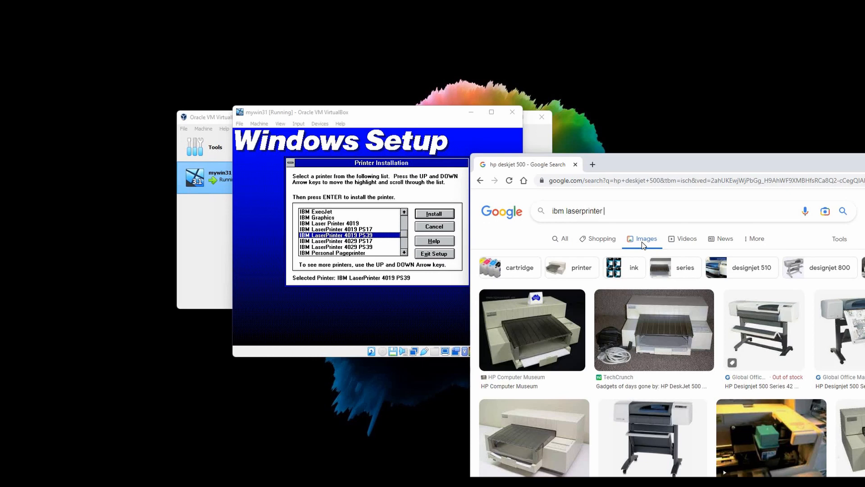
pyautogui.write('4019 ps39')
pyautogui.press('Return')
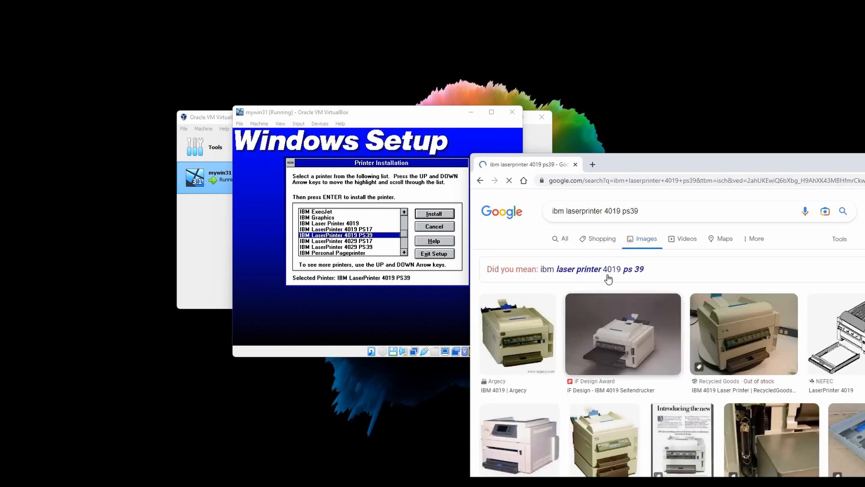
pyautogui.click(606, 271)
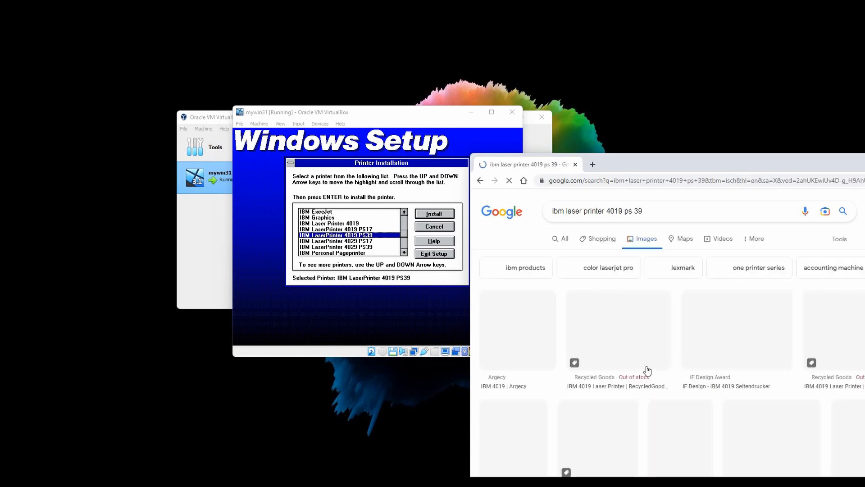
# Step: Examine the IBM laser printer 4019 image results for pictures of the printer and related models
pyautogui.scroll(-2, 643, 293)
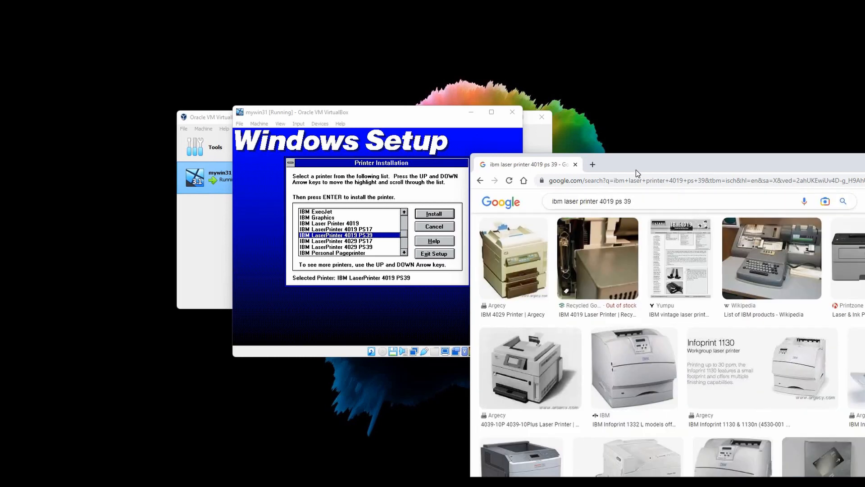
pyautogui.moveTo(636, 169); pyautogui.dragTo(525, 159)
pyautogui.scroll(2, 611, 354)
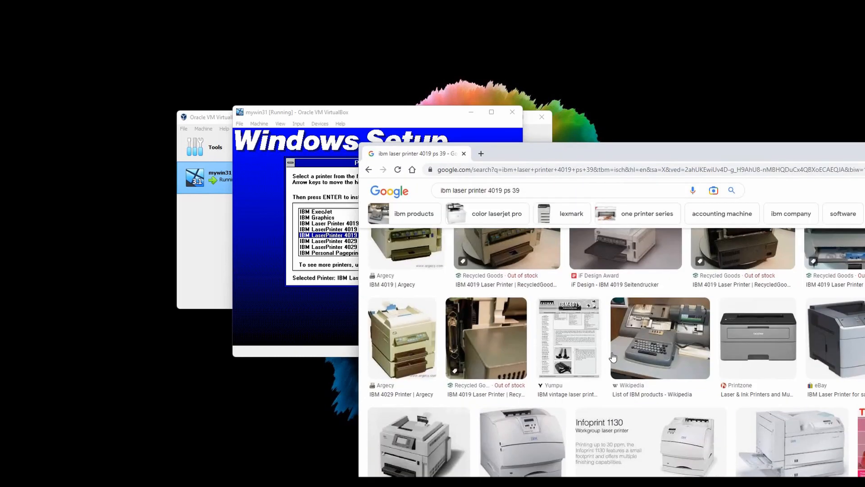
pyautogui.scroll(1, 613, 357)
pyautogui.scroll(-3, 615, 356)
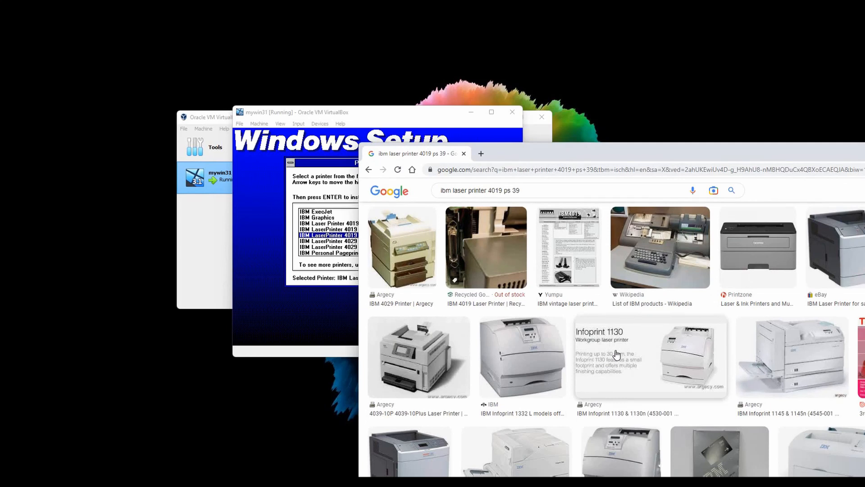
pyautogui.scroll(-2, 530, 359)
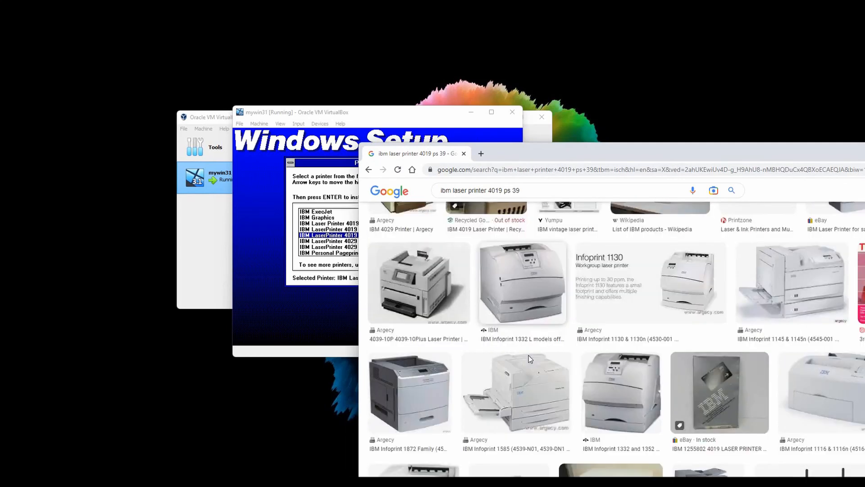
pyautogui.scroll(-2, 532, 358)
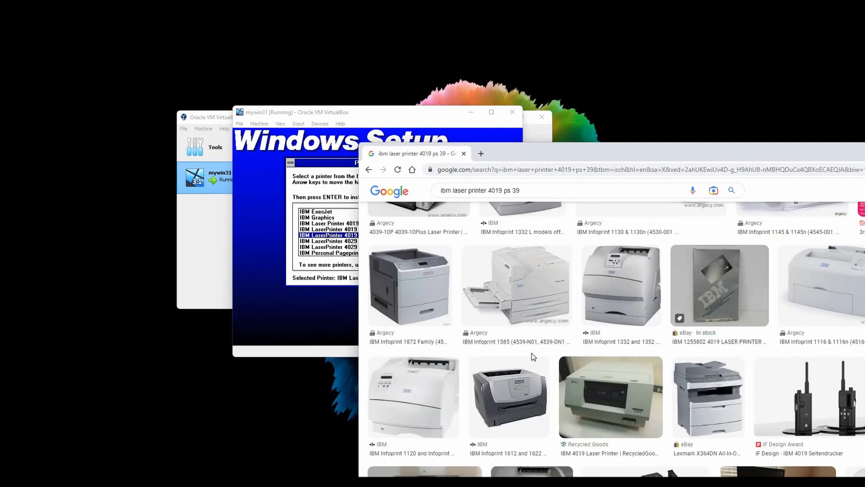
pyautogui.scroll(-4, 533, 357)
pyautogui.scroll(-1, 533, 356)
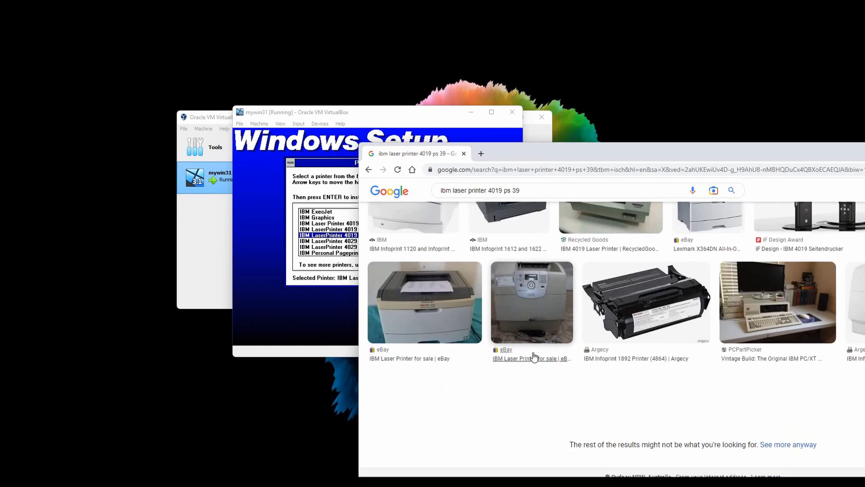
pyautogui.scroll(5, 558, 289)
# Step: Switch back to the mywin31 virtual machine and capture the mouse and keyboard in it
pyautogui.click(397, 110)
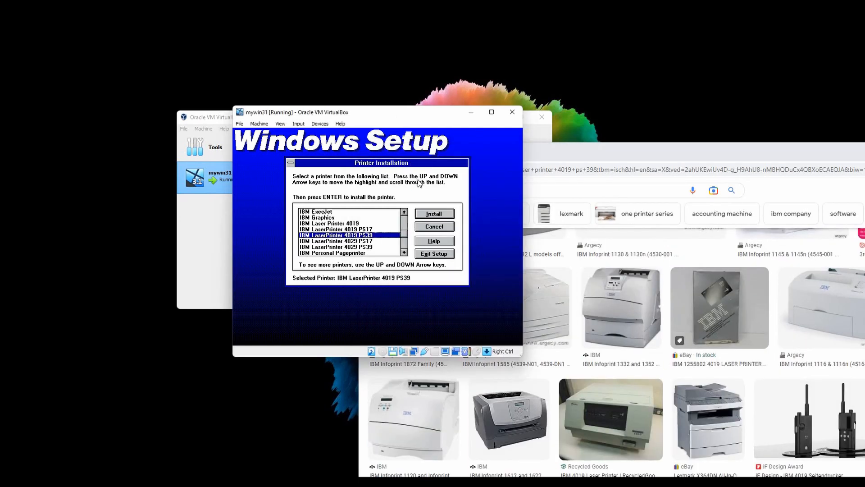
pyautogui.click(321, 306)
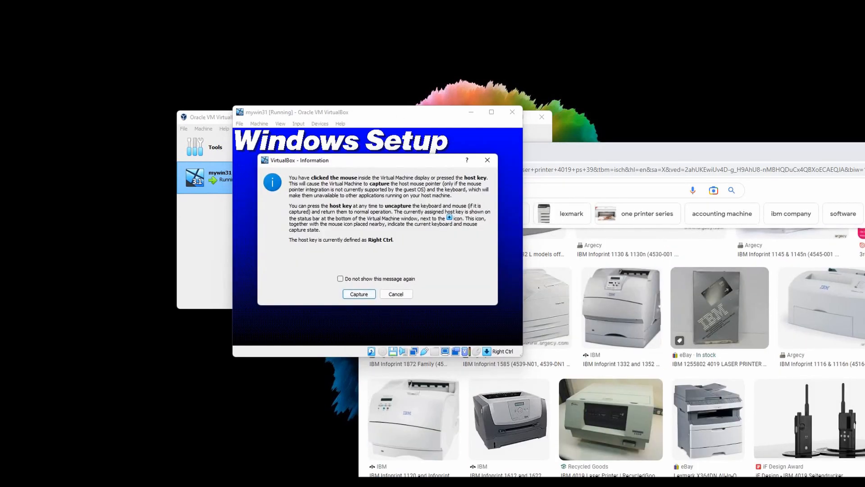
pyautogui.click(355, 291)
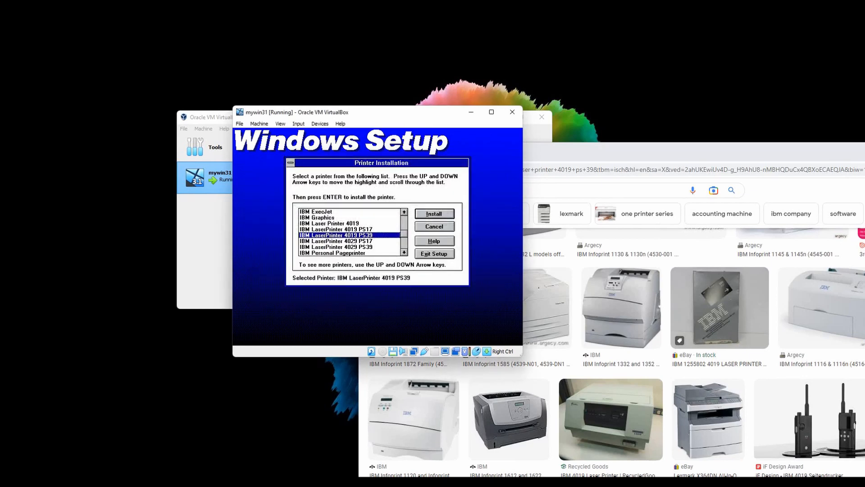
# Step: Choose No Printer Attached at the start of the Printer Installation list and continue the setup with it
pyautogui.press('Up')
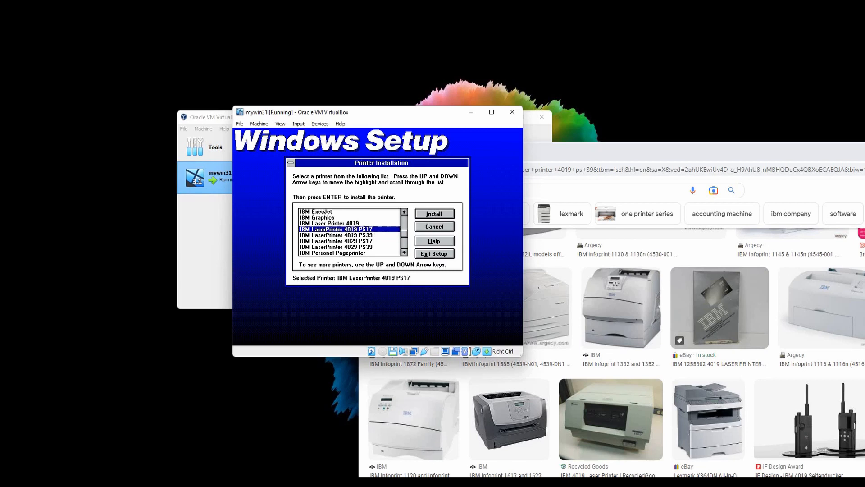
pyautogui.press('Up')
pyautogui.press('Up')
pyautogui.press('Up')
pyautogui.press('Up')
pyautogui.press('Up')
pyautogui.press('Up')
pyautogui.press('Up')
pyautogui.press('Up')
pyautogui.press('Up')
pyautogui.press('Up')
pyautogui.press('Up')
pyautogui.press('Up')
pyautogui.press('Up')
pyautogui.press('Up')
pyautogui.press('Up')
pyautogui.press('Up')
pyautogui.press('Up')
pyautogui.press('Up')
pyautogui.press('Up')
pyautogui.press('Up')
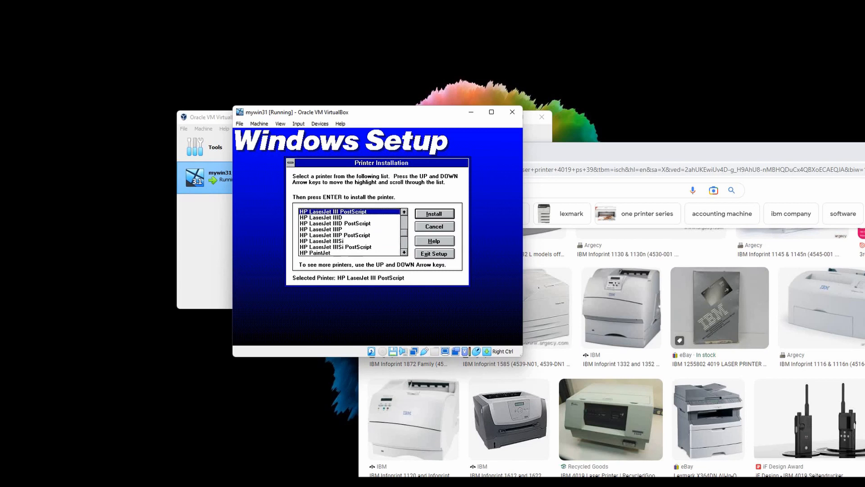
pyautogui.press('Up')
pyautogui.press('Up')
pyautogui.press('Up')
pyautogui.press('Up')
pyautogui.press('Up')
pyautogui.press('Up')
pyautogui.press('Up')
pyautogui.press('Up')
pyautogui.press('Up')
pyautogui.press('Up')
pyautogui.press('Up')
pyautogui.press('Up')
pyautogui.press('Up')
pyautogui.press('Up')
pyautogui.press('Up')
pyautogui.press('Up')
pyautogui.press('Up')
pyautogui.press('Up')
pyautogui.press('Up')
pyautogui.press('Up')
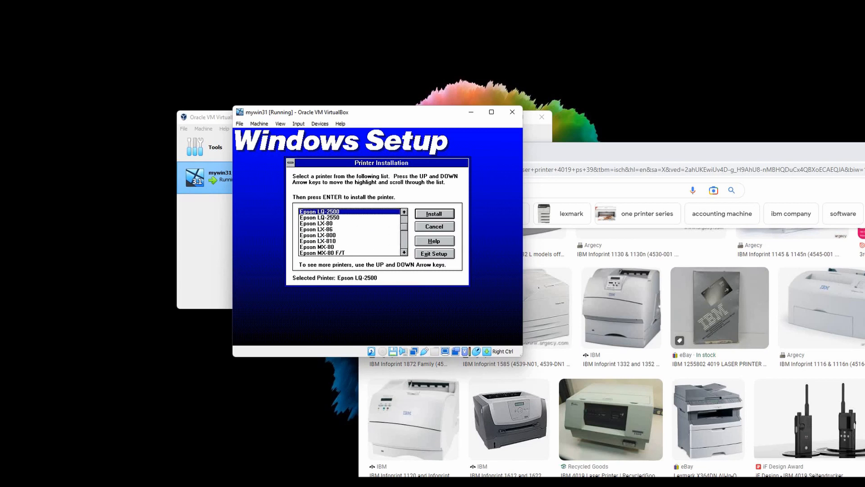
pyautogui.press('Up')
pyautogui.press('Up')
pyautogui.press('Up')
pyautogui.press('Up')
pyautogui.press('Up')
pyautogui.press('Up')
pyautogui.press('Up')
pyautogui.press('Up')
pyautogui.press('Up')
pyautogui.press('Up')
pyautogui.press('Up')
pyautogui.press('Up')
pyautogui.press('Up')
pyautogui.press('Up')
pyautogui.press('Up')
pyautogui.press('Up')
pyautogui.press('Up')
pyautogui.press('Up')
pyautogui.press('Up')
pyautogui.press('Up')
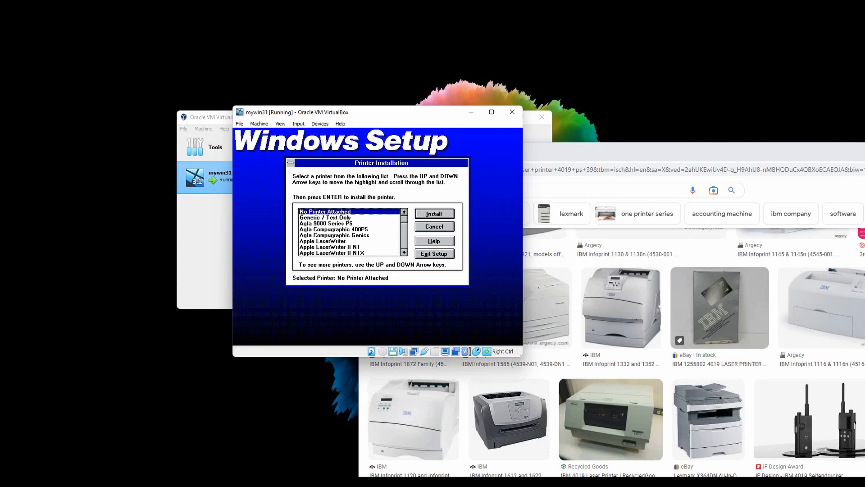
pyautogui.press('Tab')
pyautogui.press('Tab')
pyautogui.press('Tab')
pyautogui.press('Tab')
pyautogui.press('Tab')
pyautogui.press('Return')
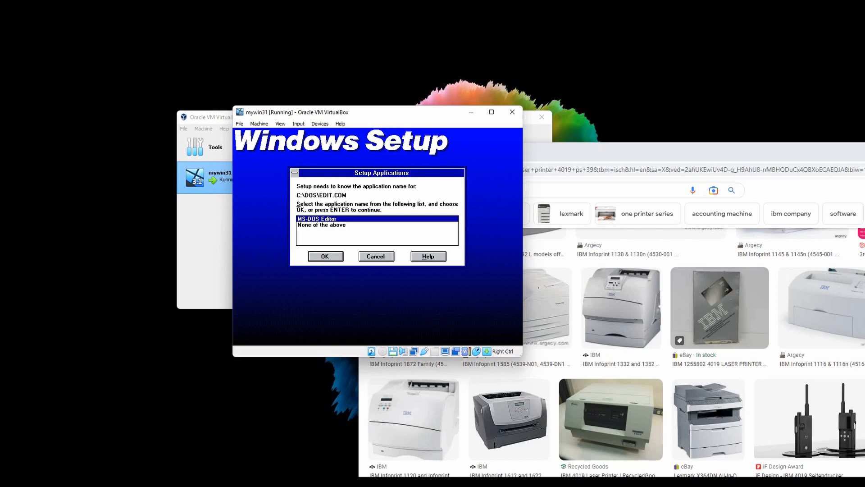
# Step: Accept MS-DOS Editor as the application name for C:\DOS\EDIT.COM
pyautogui.press('Tab')
pyautogui.press('Tab')
pyautogui.press('Tab')
pyautogui.press('Return')
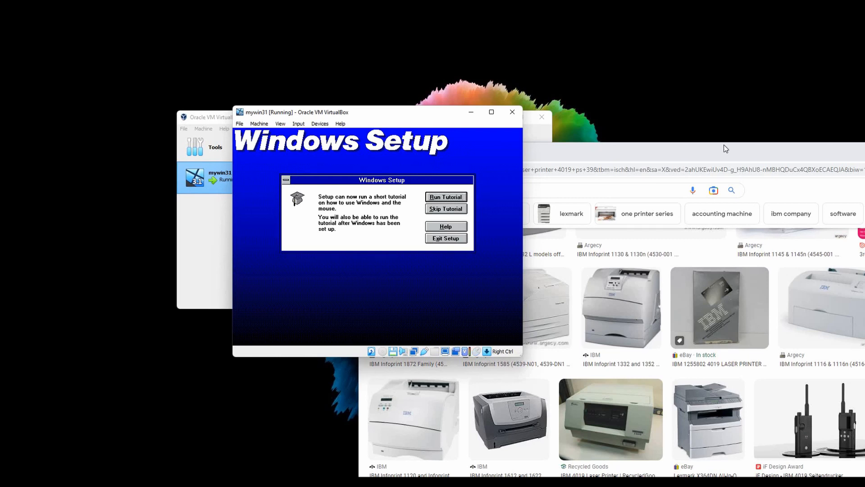
# Step: Minimize the Chrome window and maximize the mywin31 virtual machine window
pyautogui.click(793, 151)
pyautogui.moveTo(792, 147); pyautogui.dragTo(595, 143)
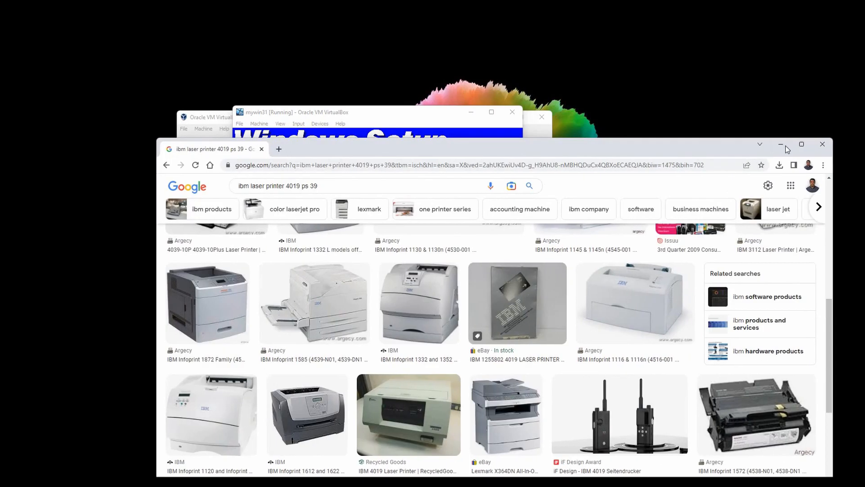
pyautogui.click(785, 145)
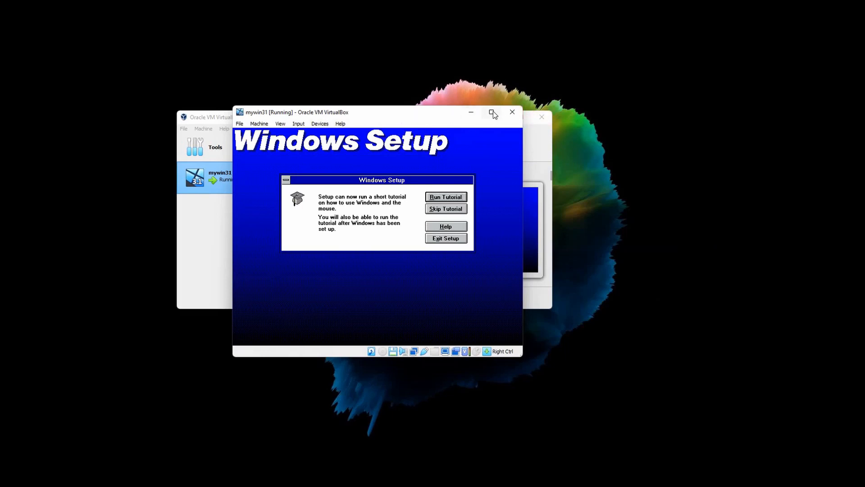
pyautogui.click(492, 112)
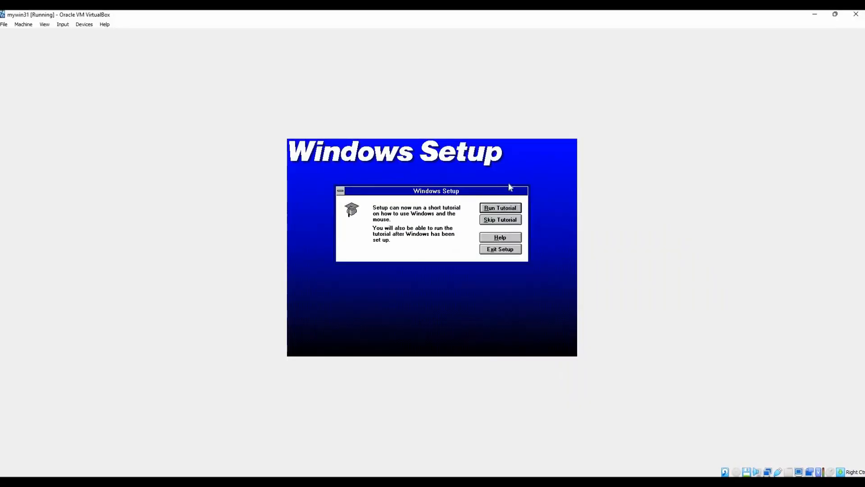
# Step: Capture the mouse and keyboard in the virtual machine and run the Windows tutorial offered by Setup
pyautogui.click(483, 234)
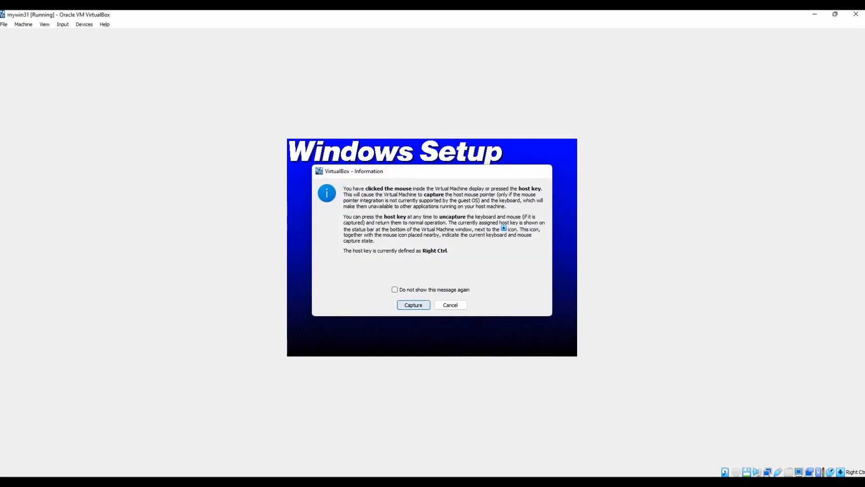
pyautogui.press('Return')
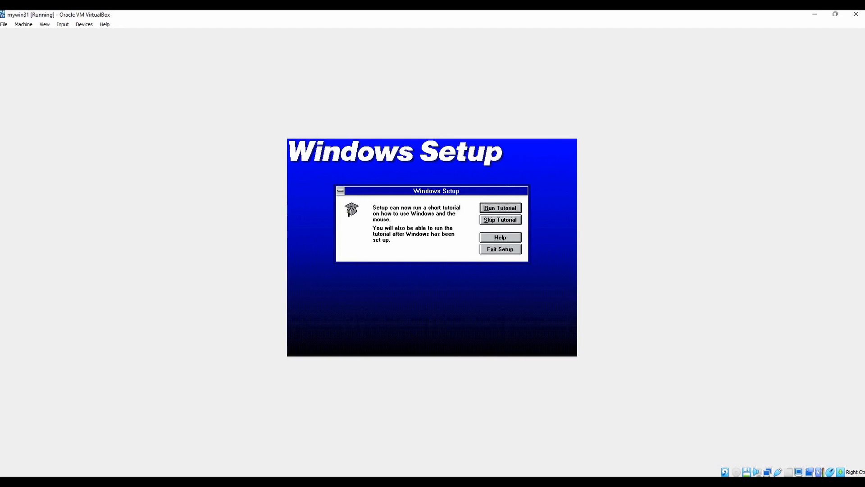
pyautogui.press('Tab')
pyautogui.press('Tab')
pyautogui.press('Tab')
pyautogui.press('Tab')
pyautogui.press('Return')
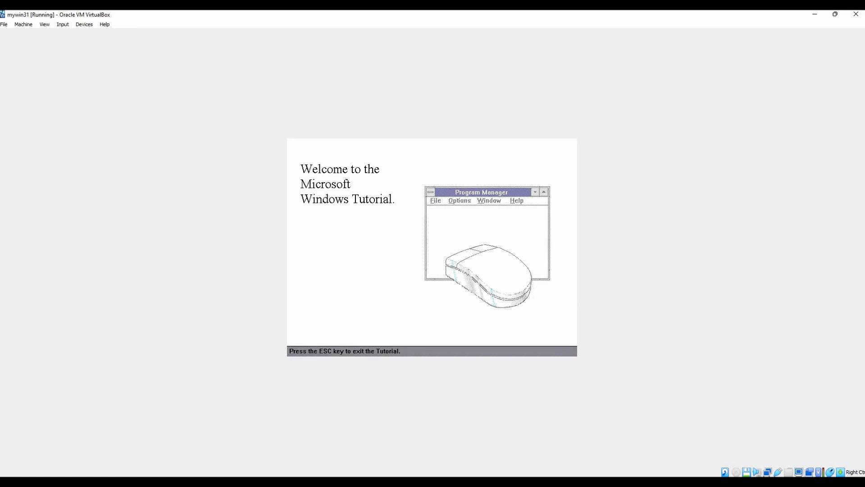